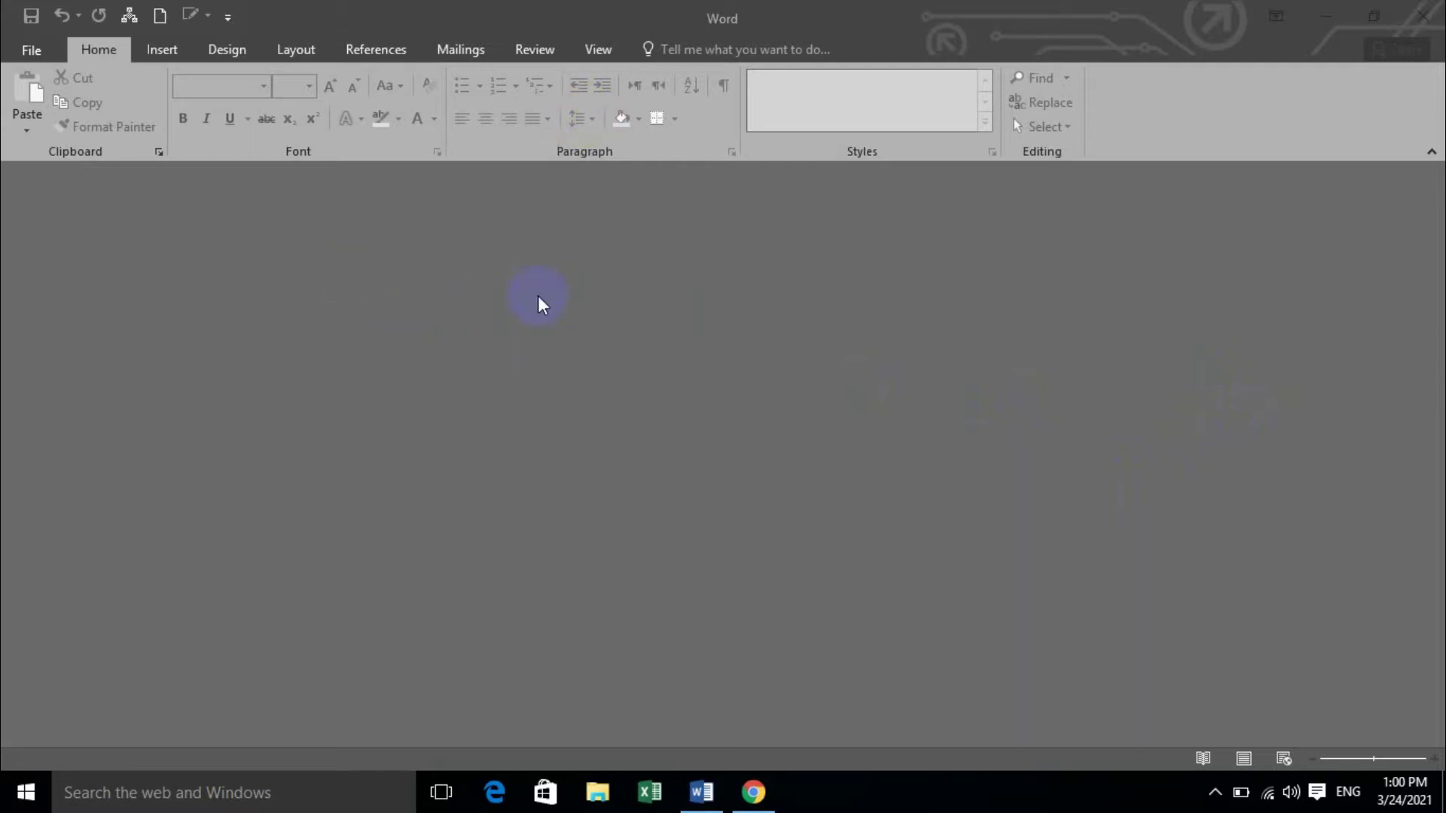
Start a new blank document.
left_click(159, 16)
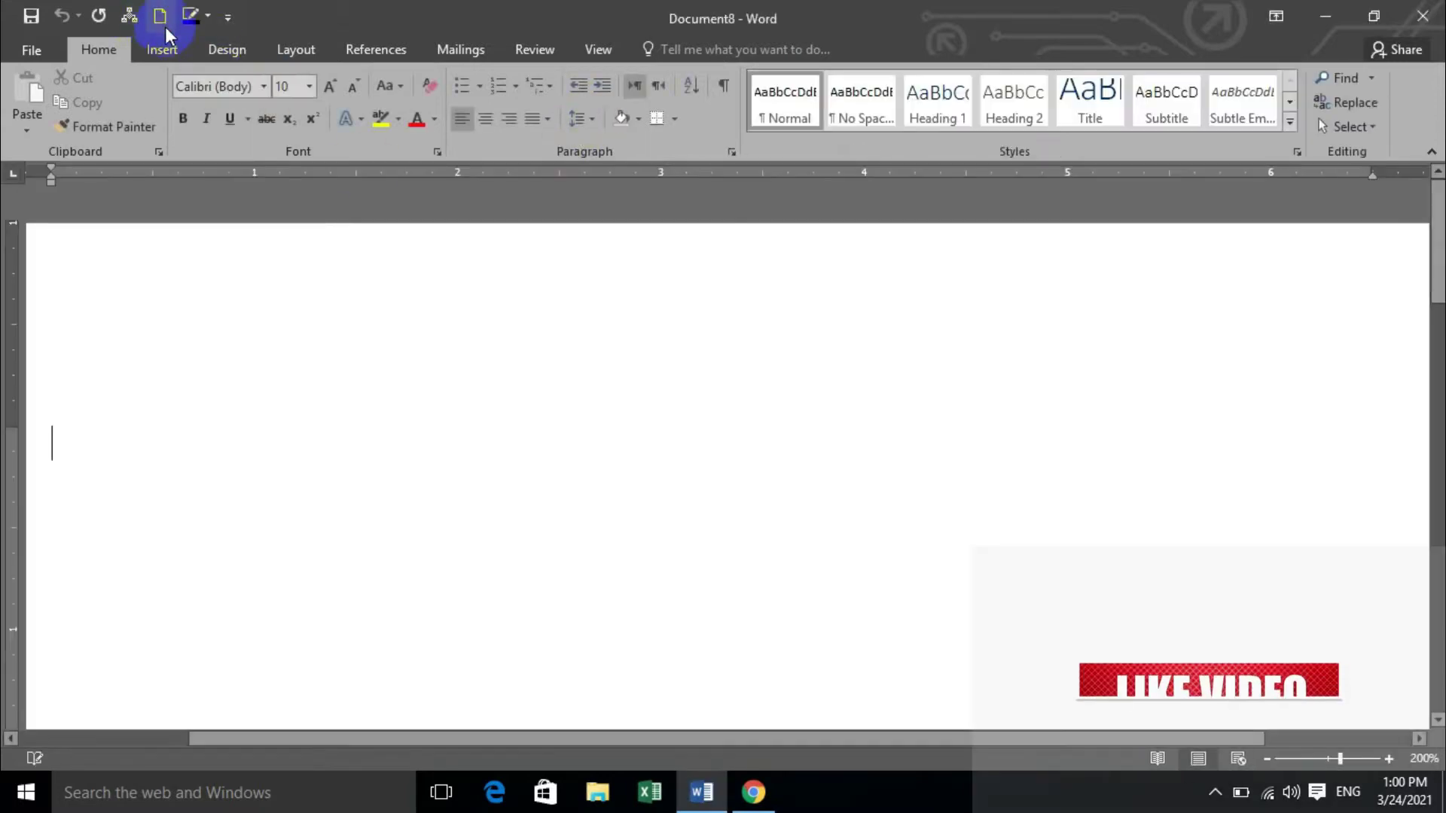
scroll(612, 305, "down", 8)
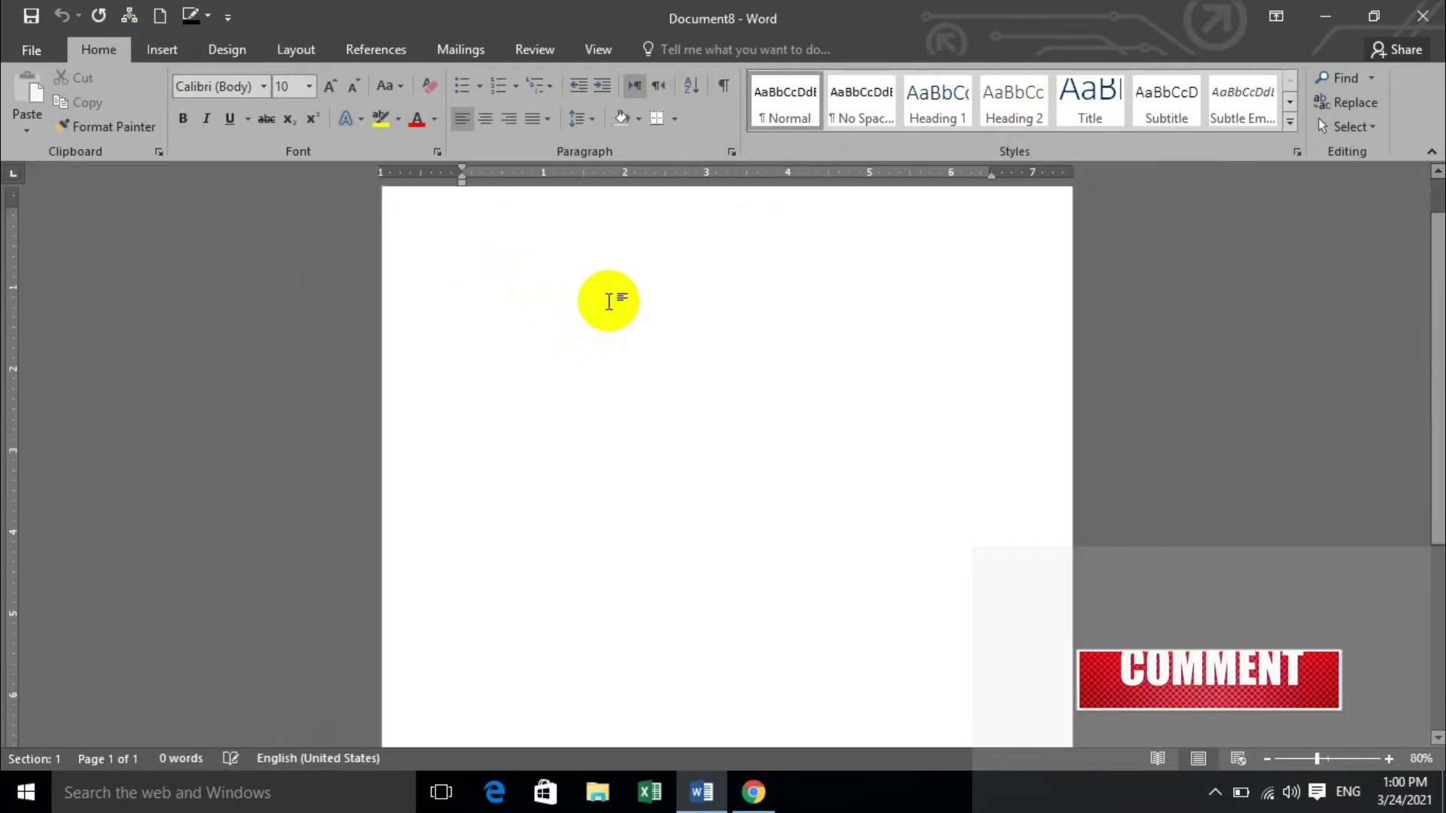
scroll(527, 284, "down", 1)
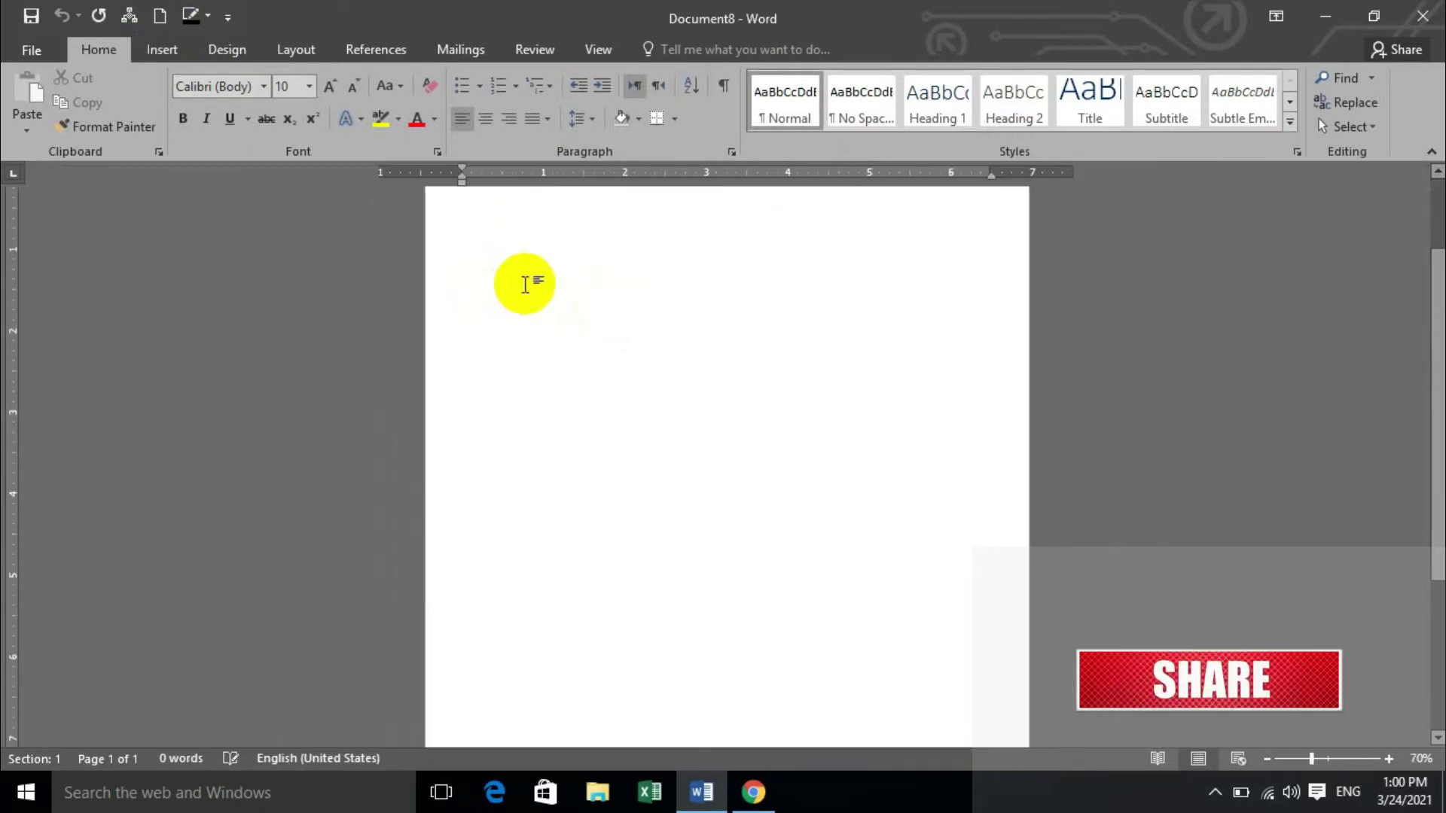
Set a custom paper size of 3.78 inches wide by 2.2 inches high.
left_click(293, 48)
left_click(32, 105)
left_click(79, 161)
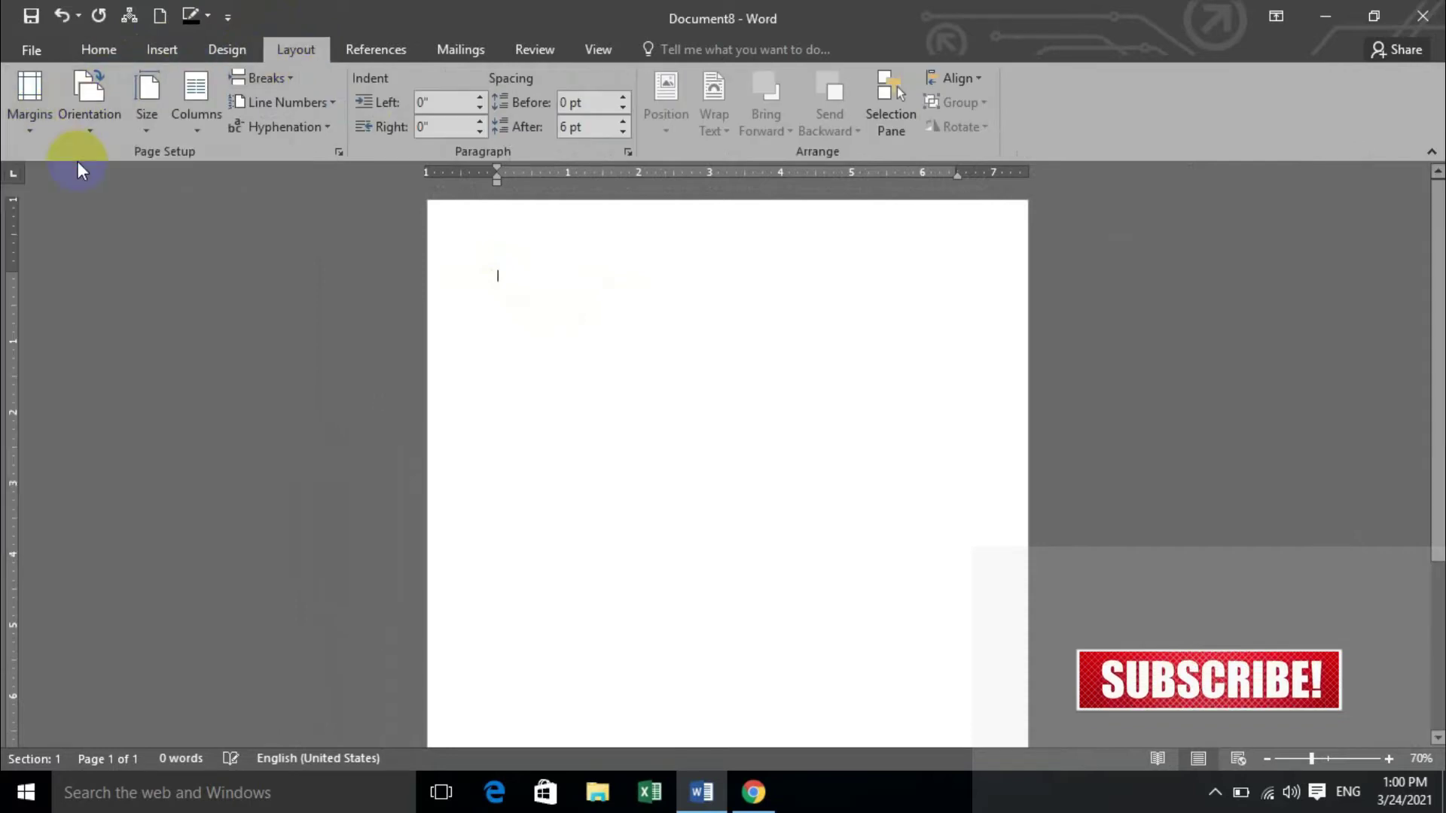
left_click(147, 130)
left_click(213, 628)
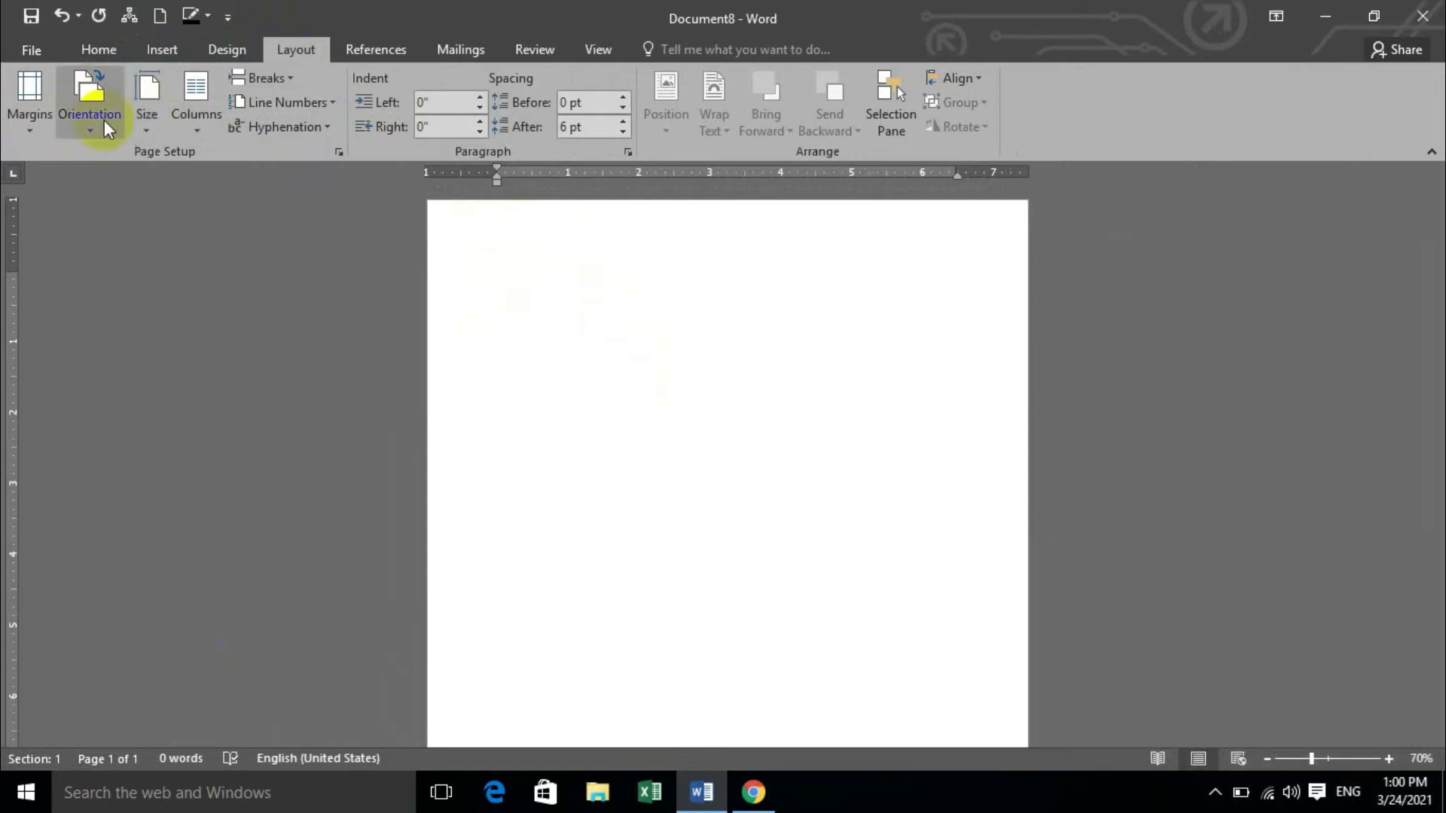
left_click(147, 117)
left_click(238, 624)
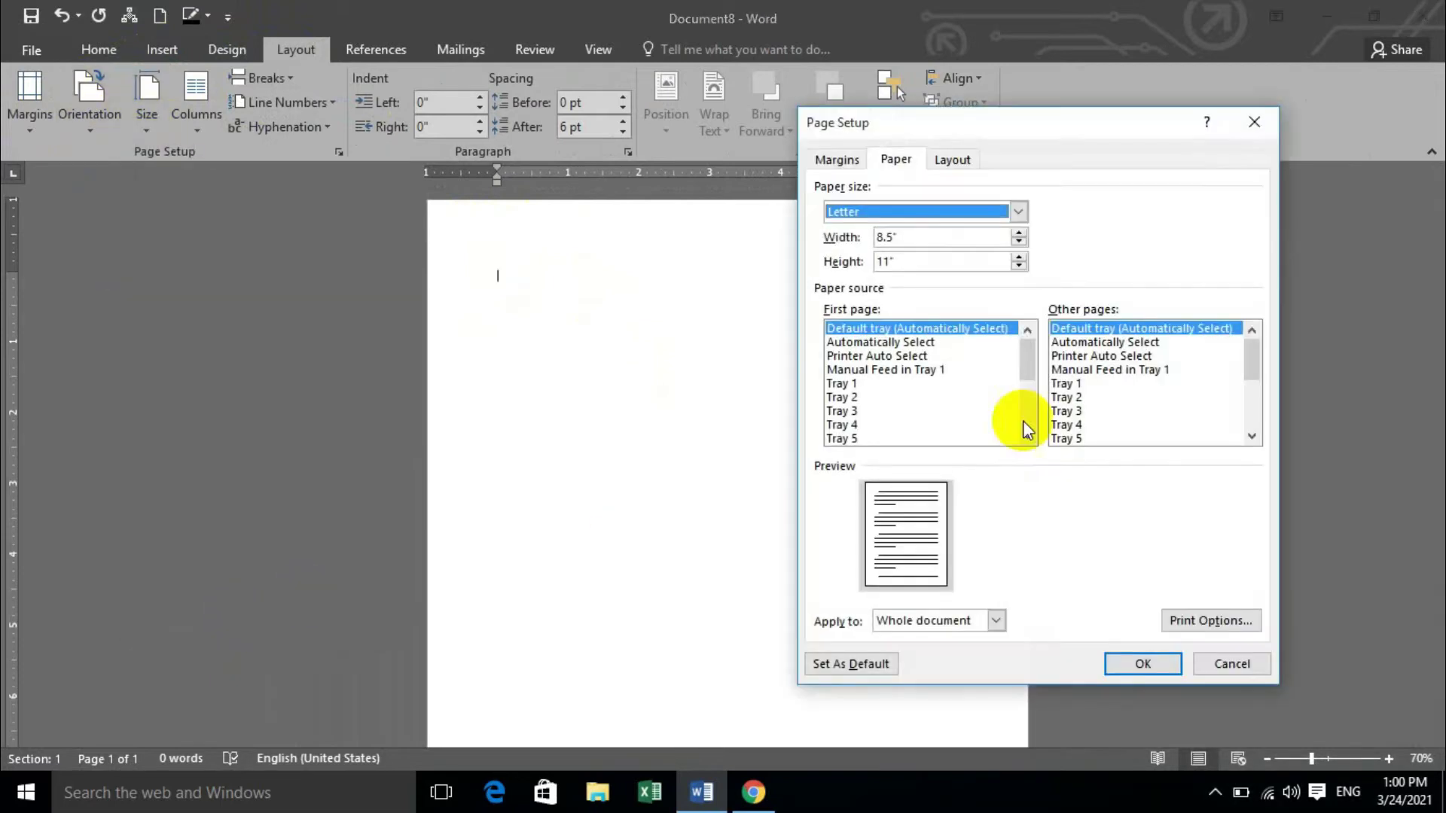
left_click_drag(914, 237, 854, 245)
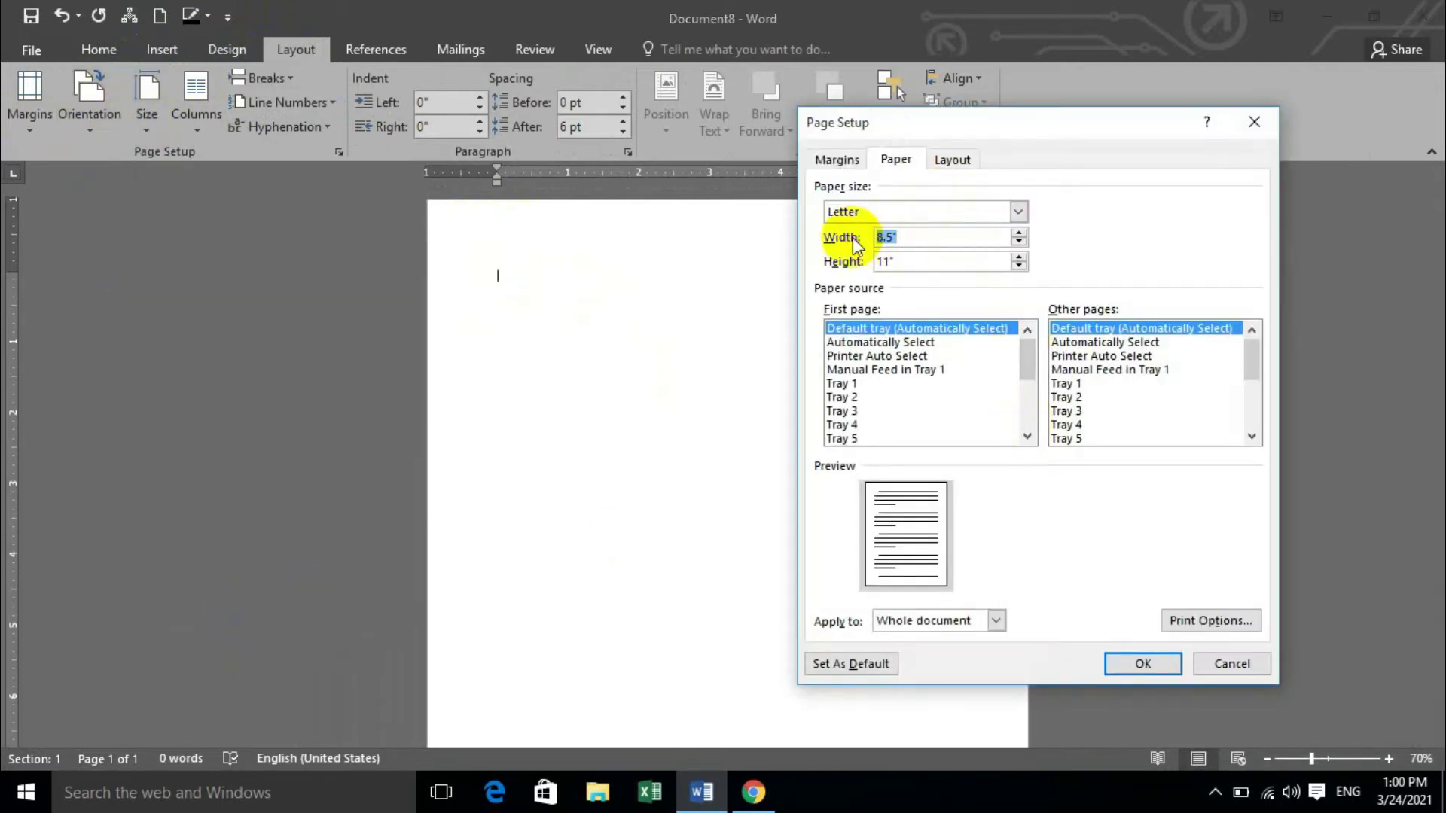
type("3.78")
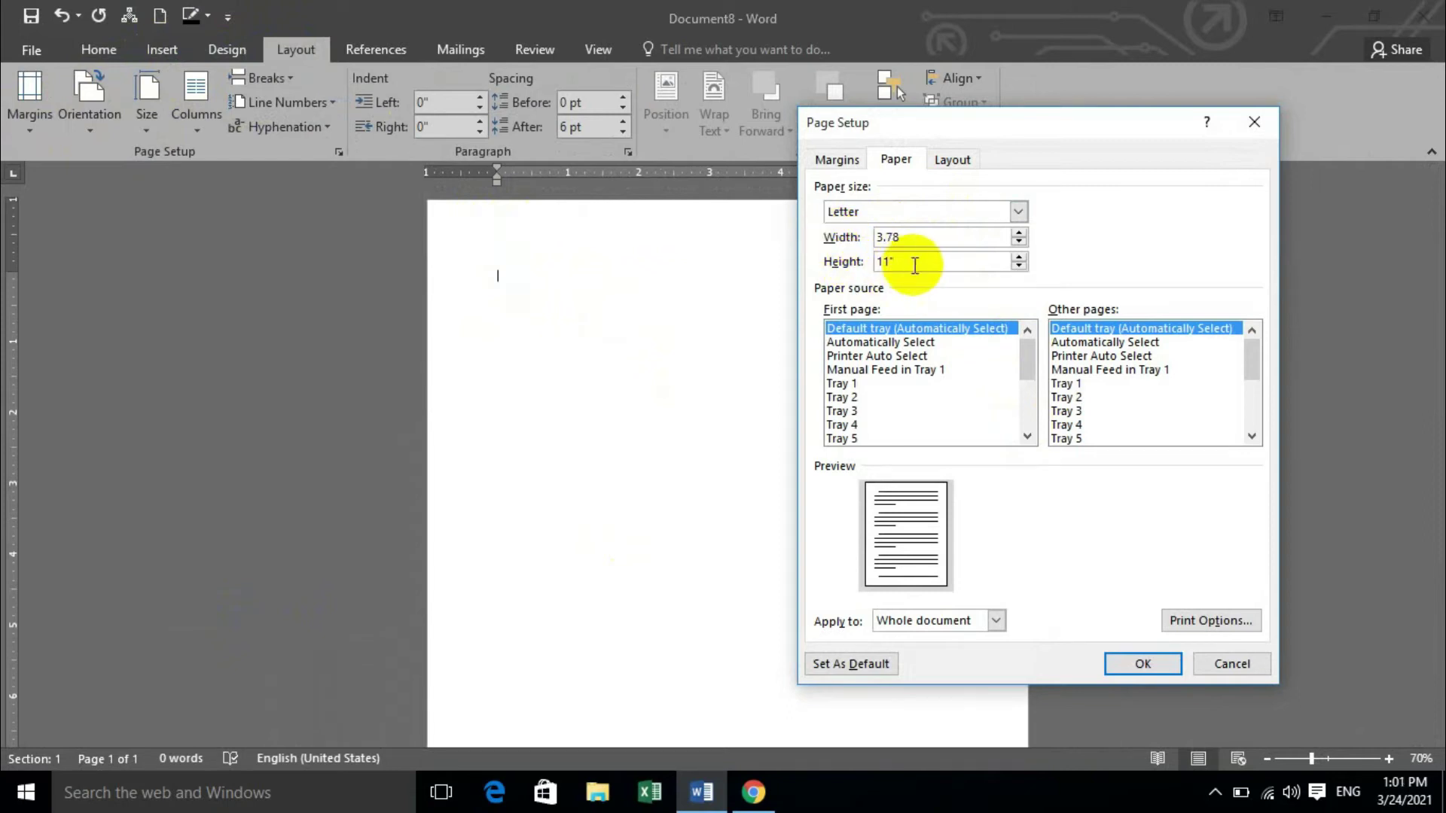
left_click_drag(892, 261, 855, 261)
type("2.2")
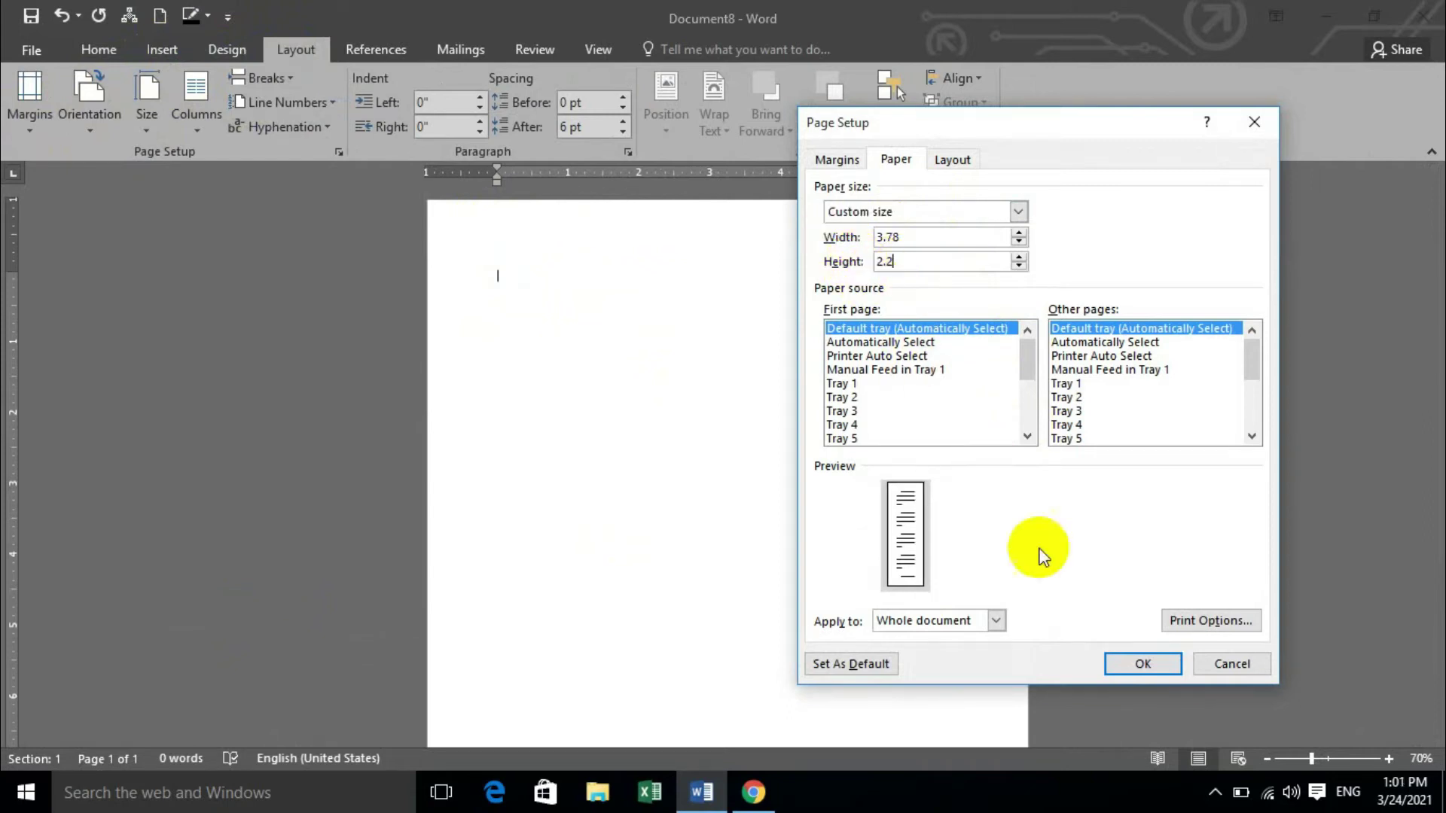
left_click(1153, 665)
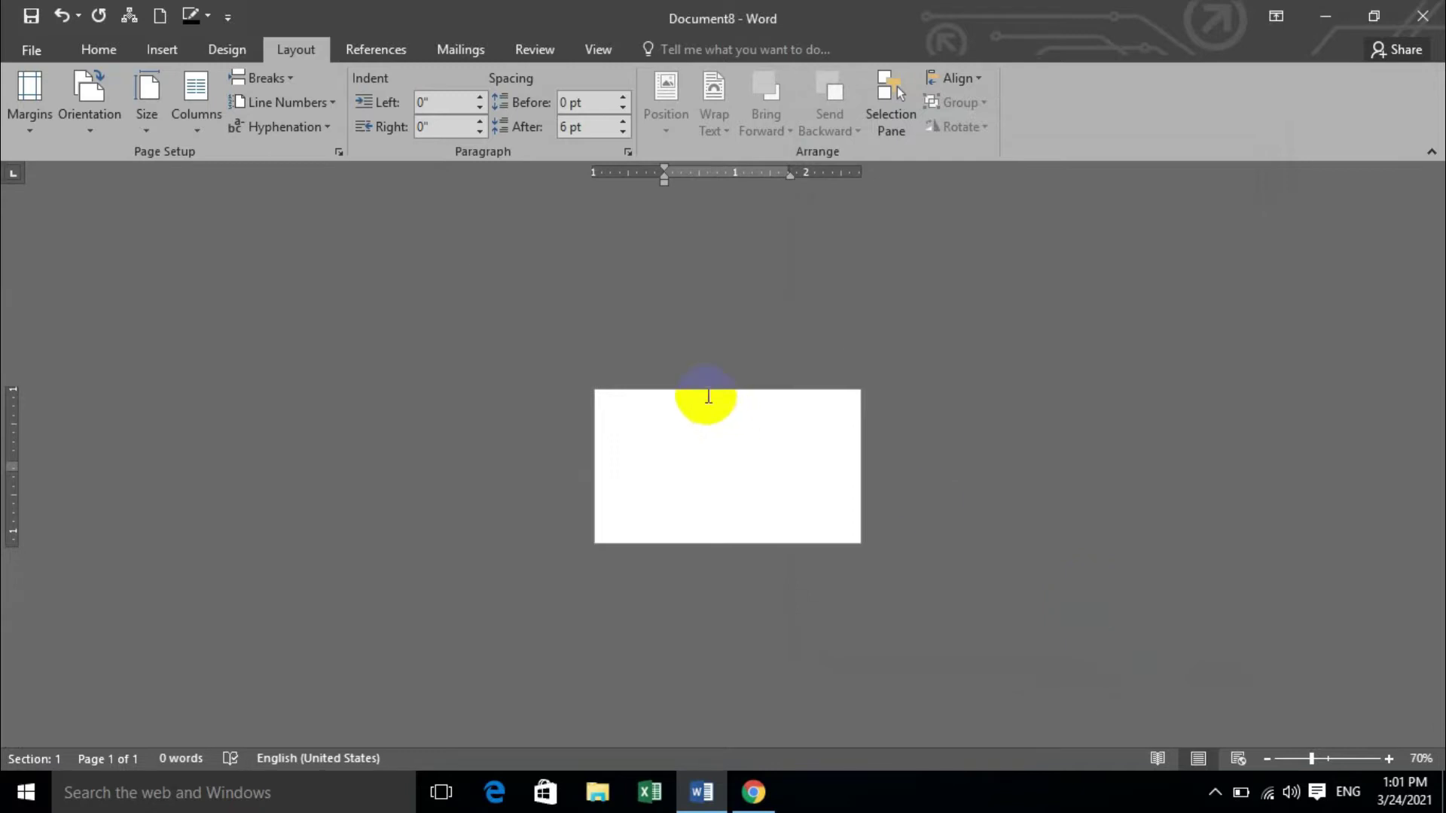
Draw a rectangle in the card's top-left corner.
scroll(695, 456, "up", 9)
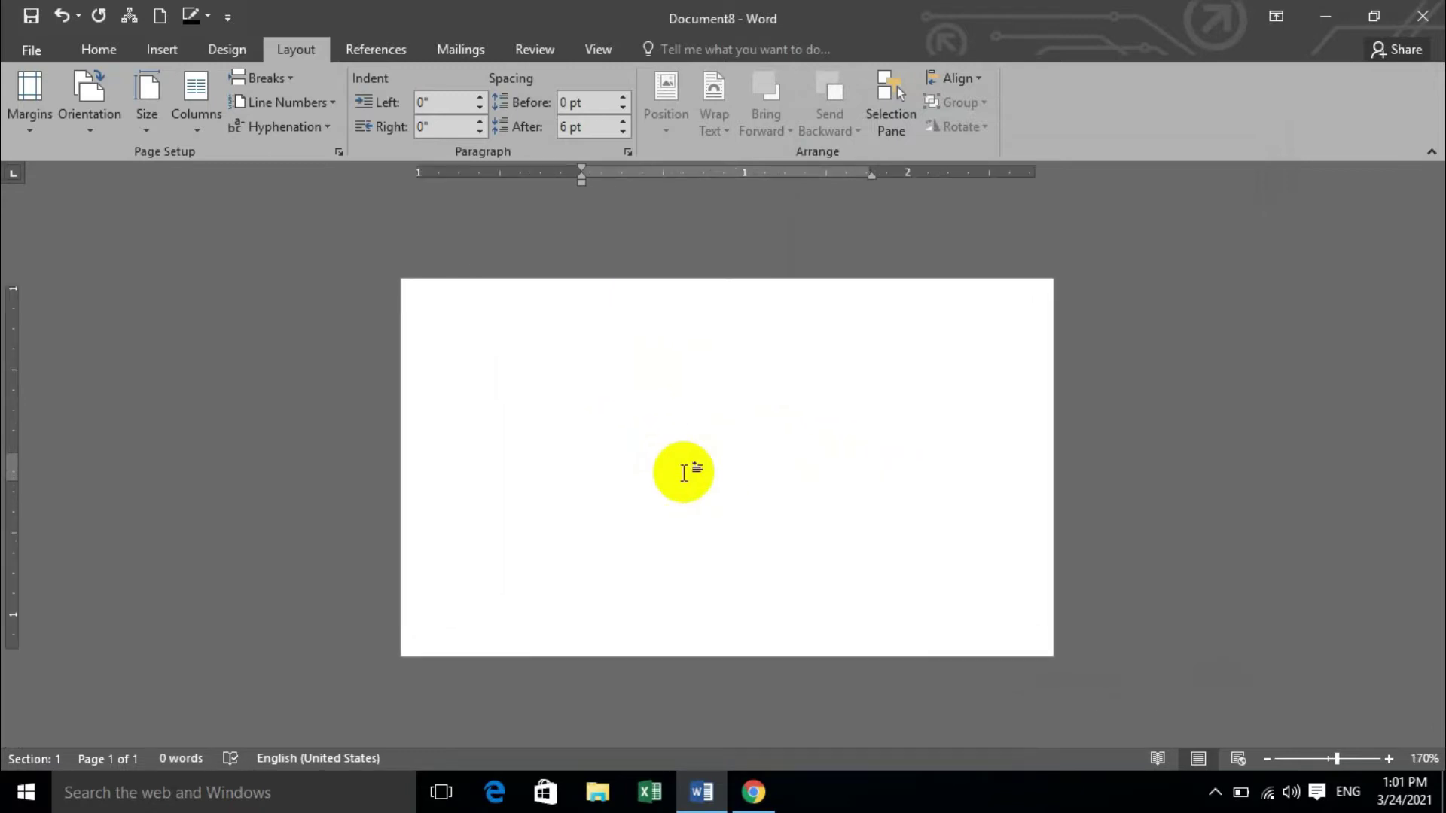
left_click(184, 55)
left_click(291, 98)
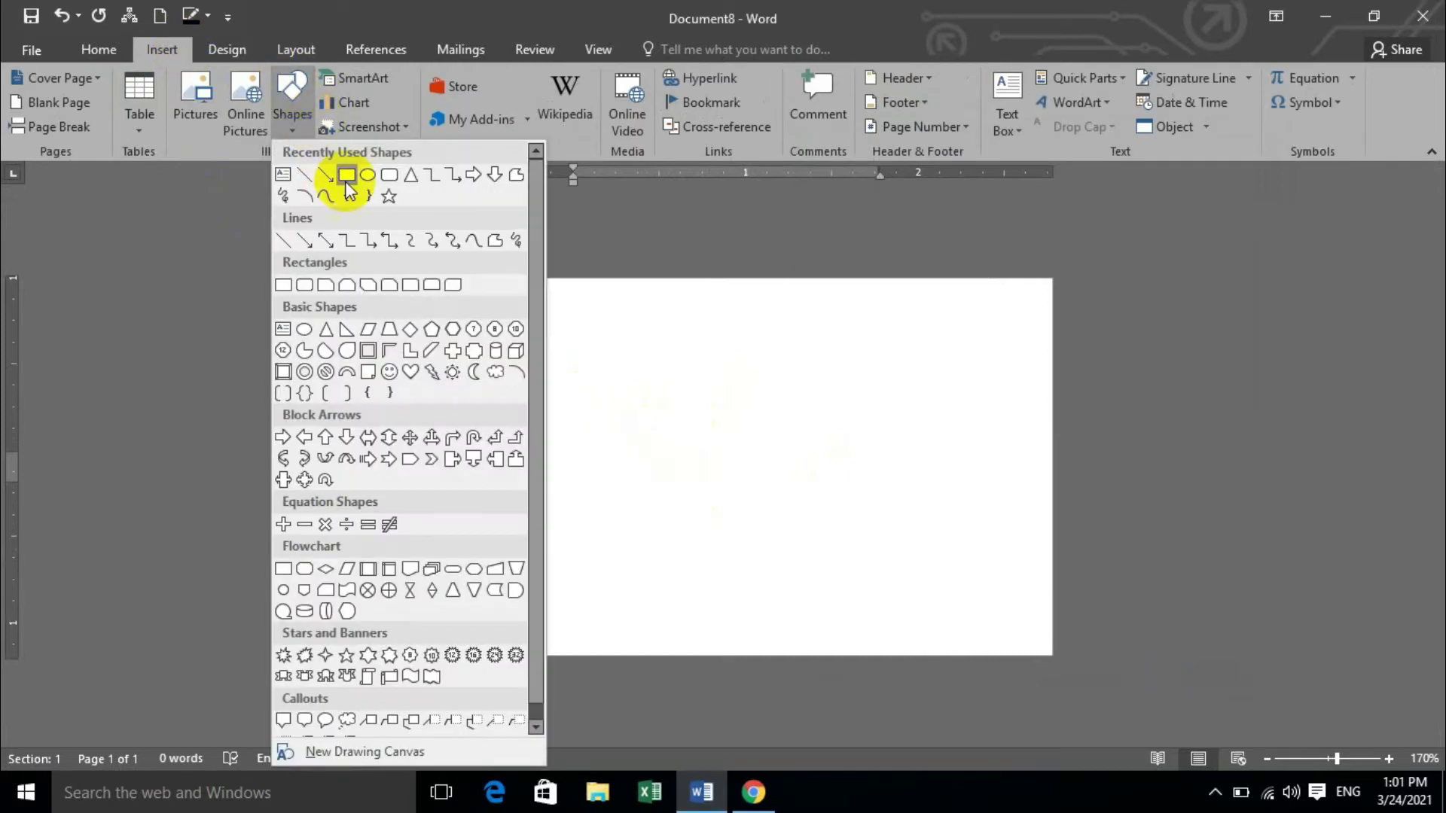
left_click(347, 177)
mouse_move(412, 288)
left_mouse_down()
mouse_move(498, 351)
mouse_move(532, 354)
mouse_move(407, 286)
left_mouse_up()
Size the rectangle to 0.4 inches high and 3.78 inches wide.
scroll(450, 315, "up", 7, "ctrl")
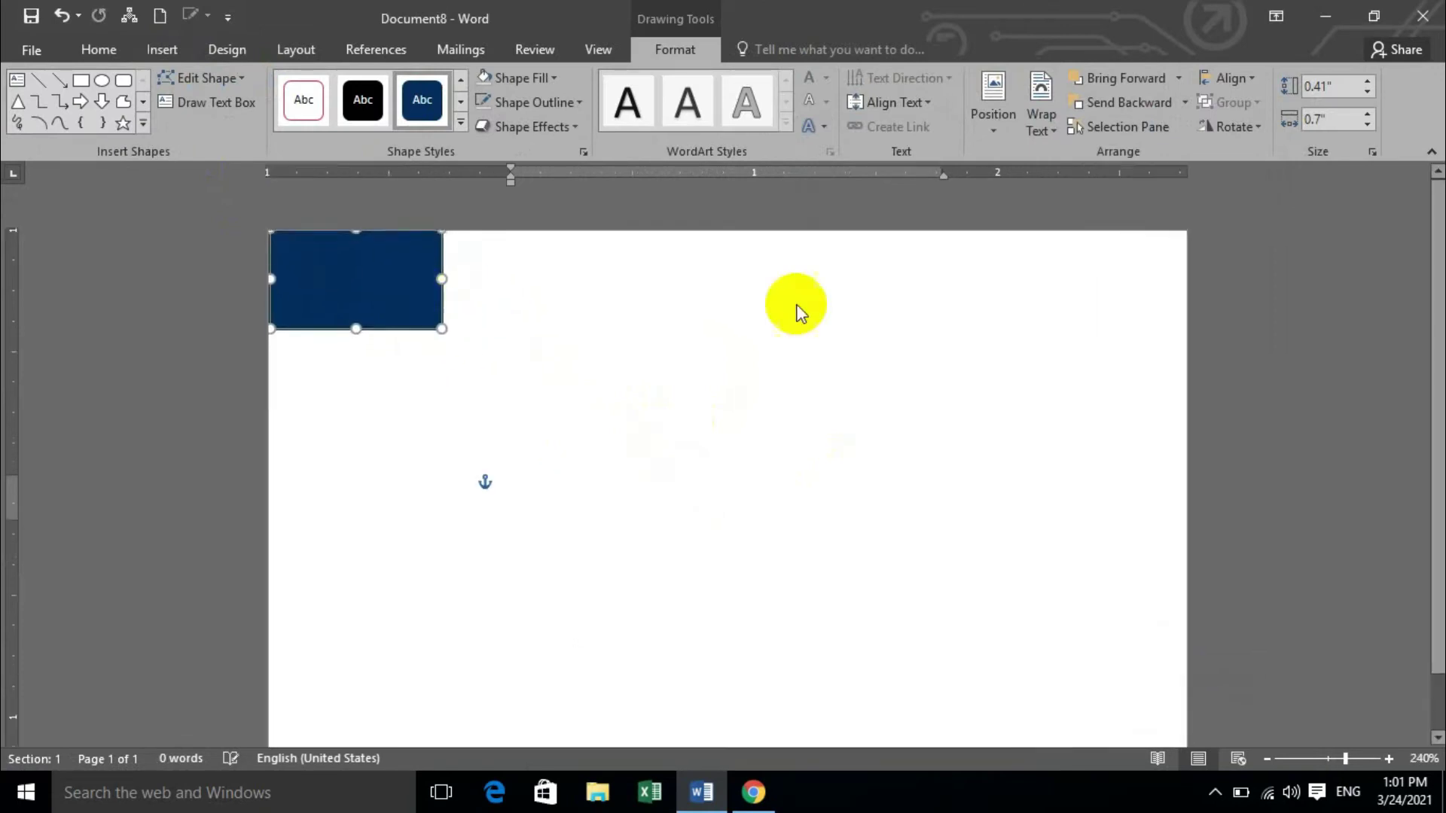
left_click(1342, 89)
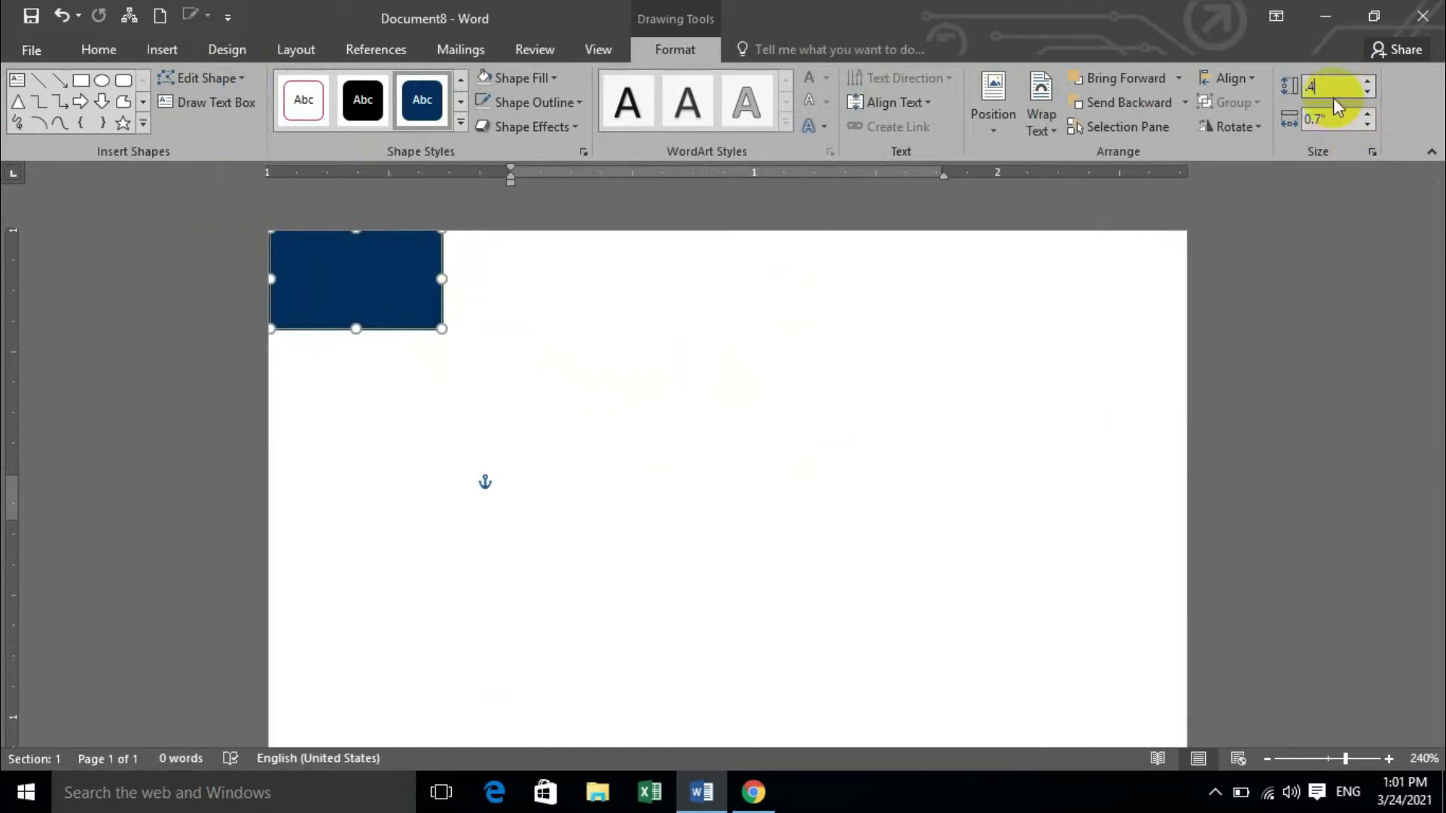
left_click(1337, 121)
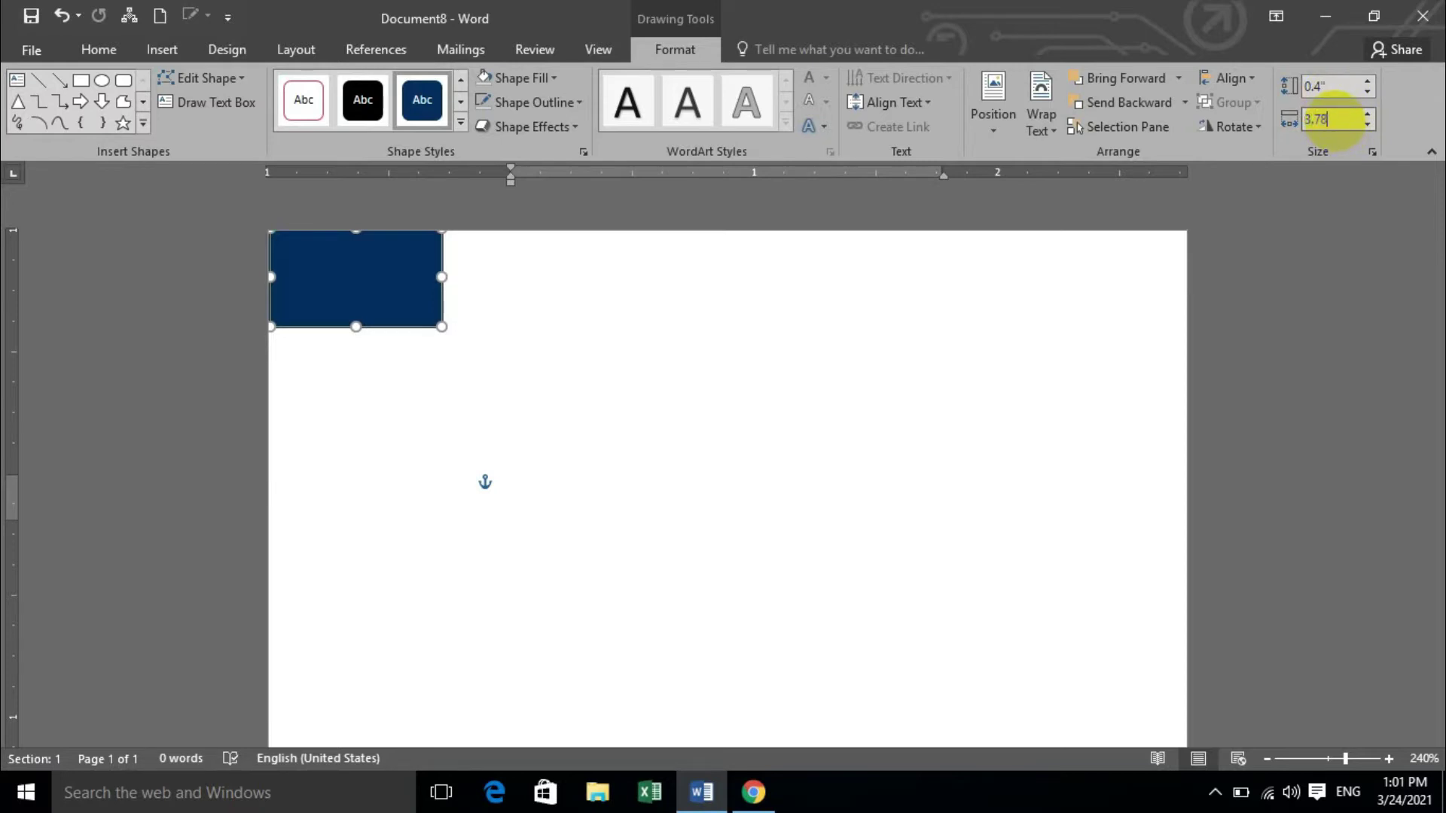
key("Return")
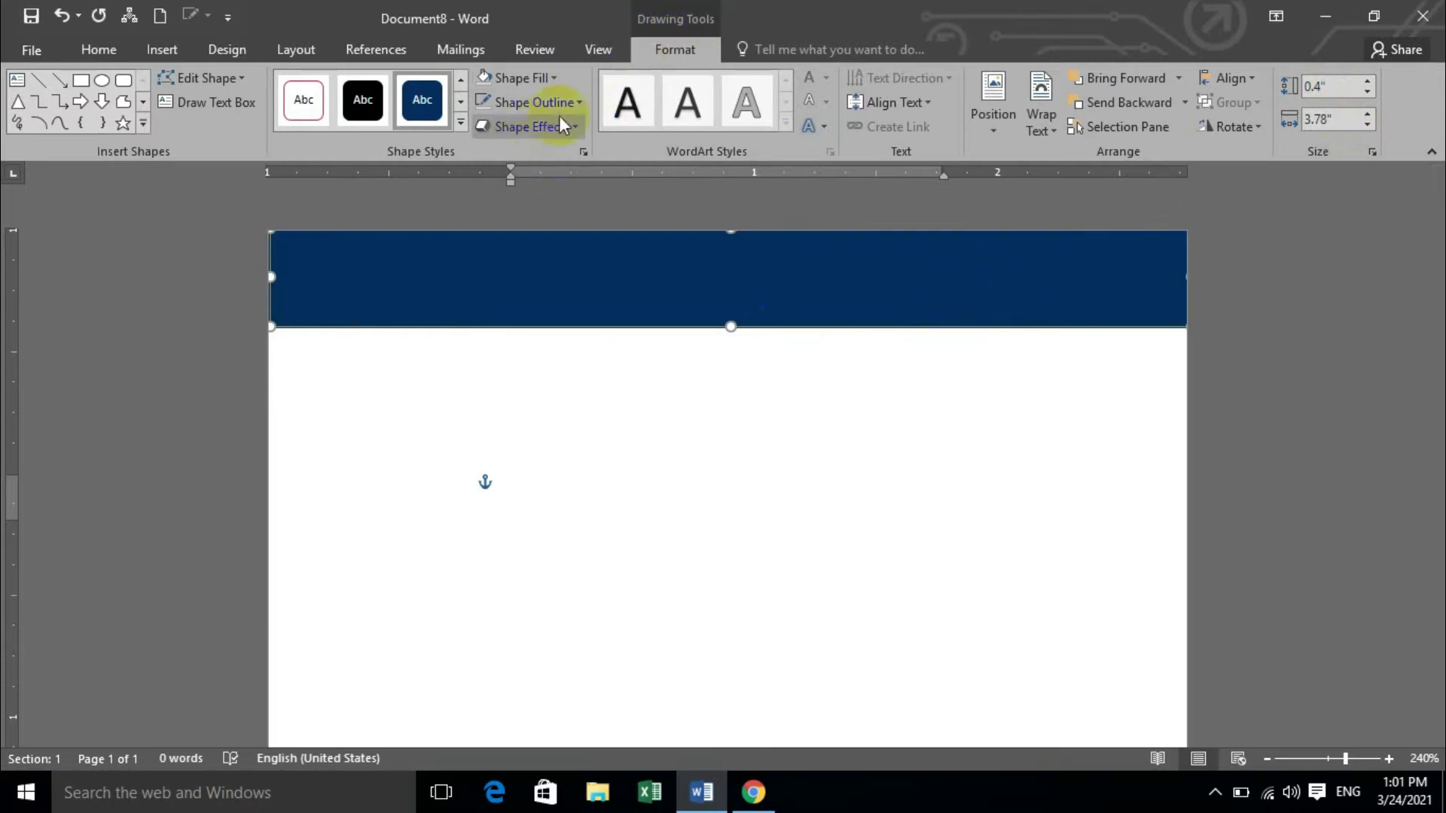
Remove the top bar's outline and nudge it flush along the card's top edge.
left_click(580, 104)
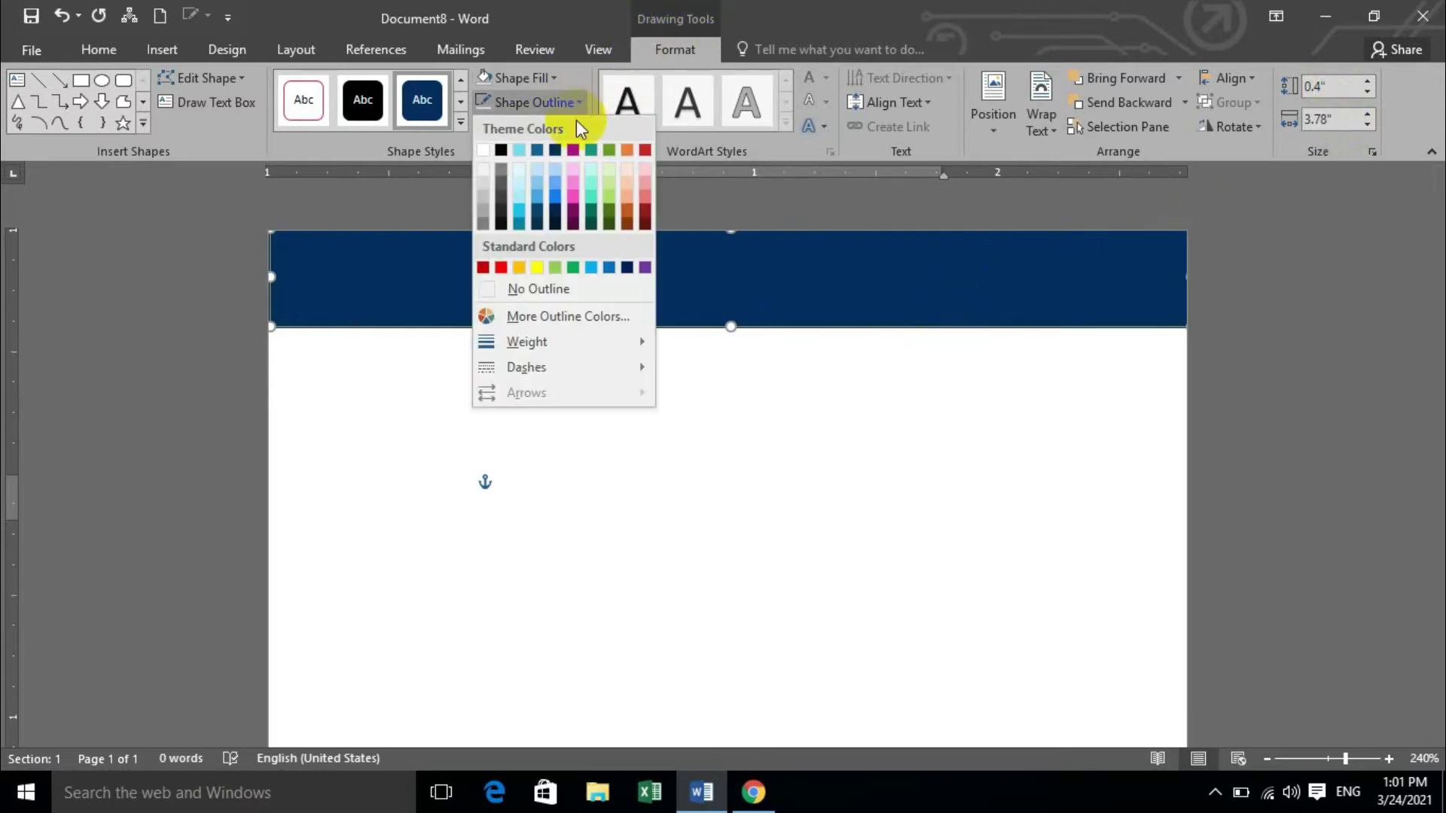
left_click(548, 280)
left_click(572, 376)
left_click(584, 301)
left_click_drag(584, 301, 578, 296)
left_click(1152, 388)
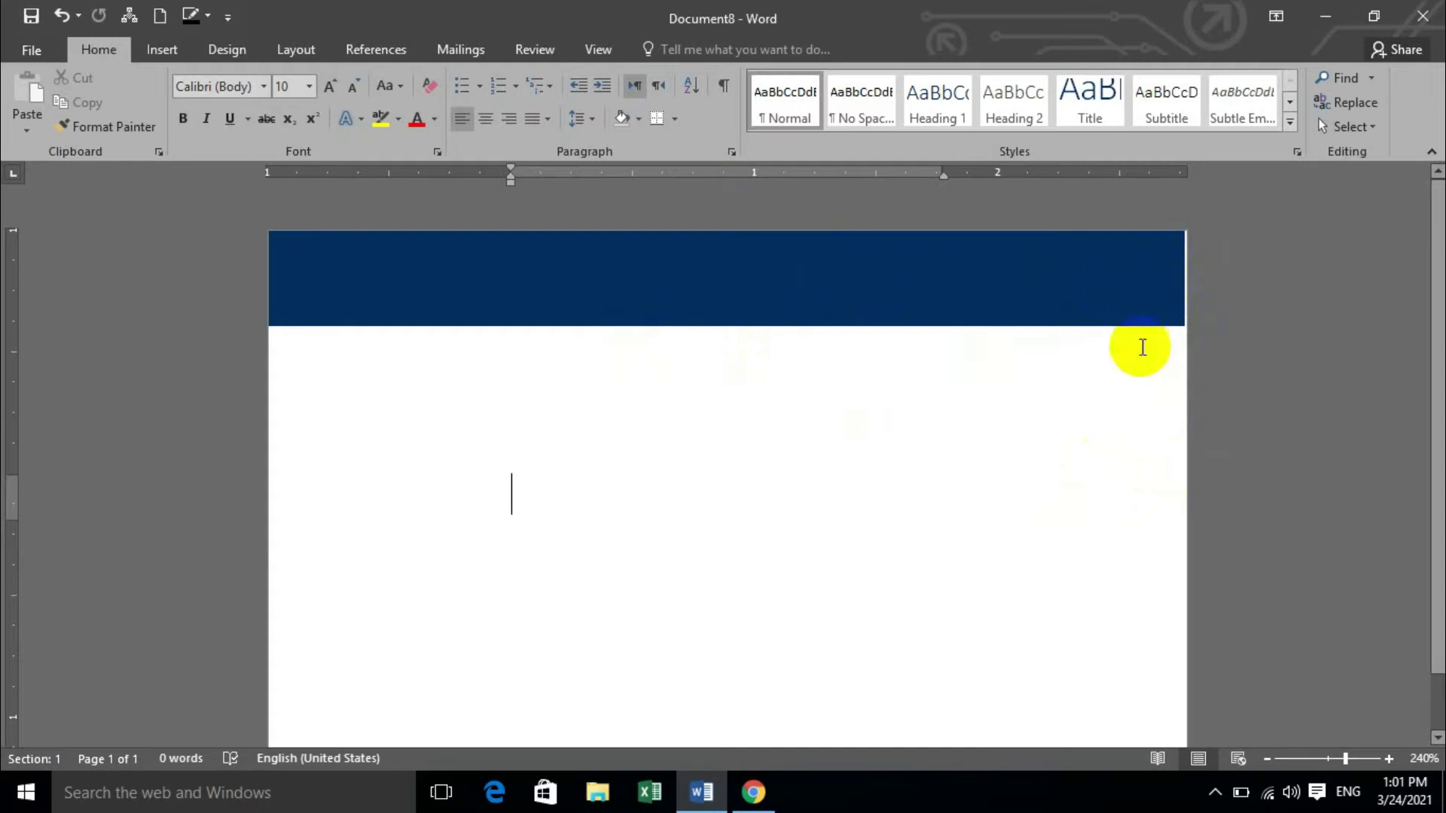
Duplicate the top bar and move the copy down to the card's bottom edge.
left_click(1010, 300)
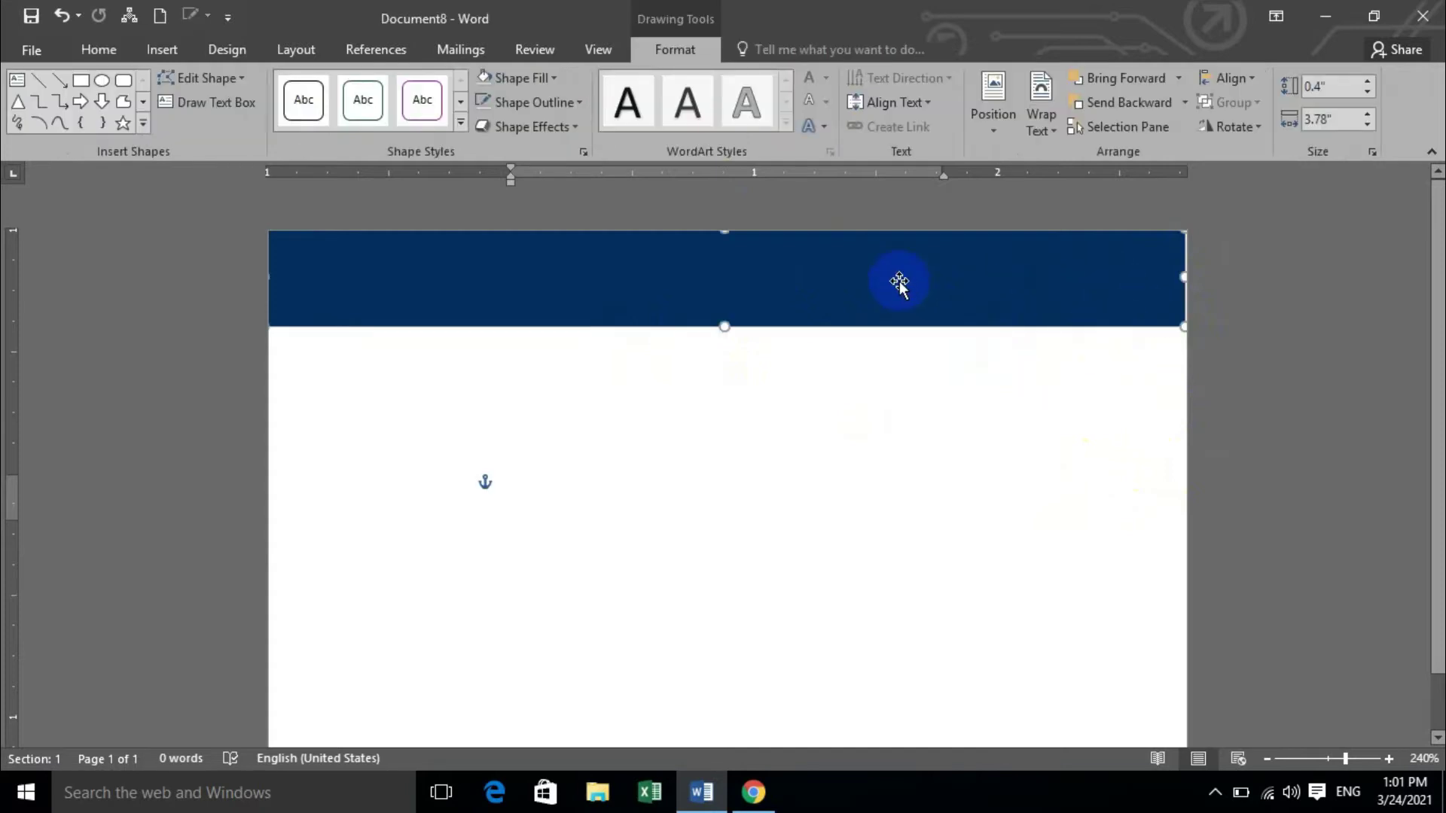
left_click_drag(885, 281, 856, 604)
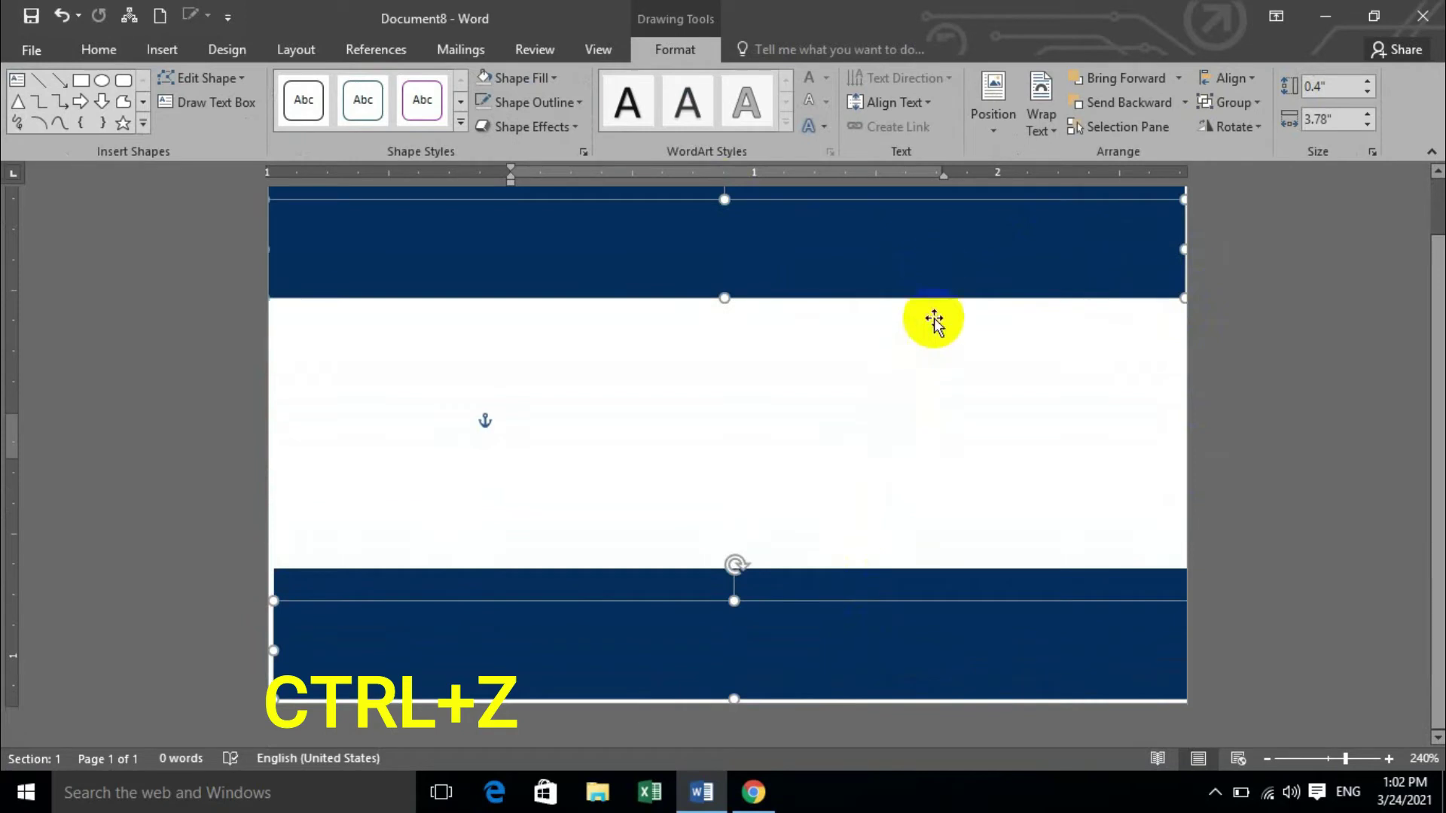
key("ctrl+z")
left_click(1054, 402)
mouse_move(968, 609)
left_mouse_down()
mouse_move(955, 622)
mouse_move(939, 603)
mouse_move(933, 642)
left_mouse_up()
left_click(972, 513)
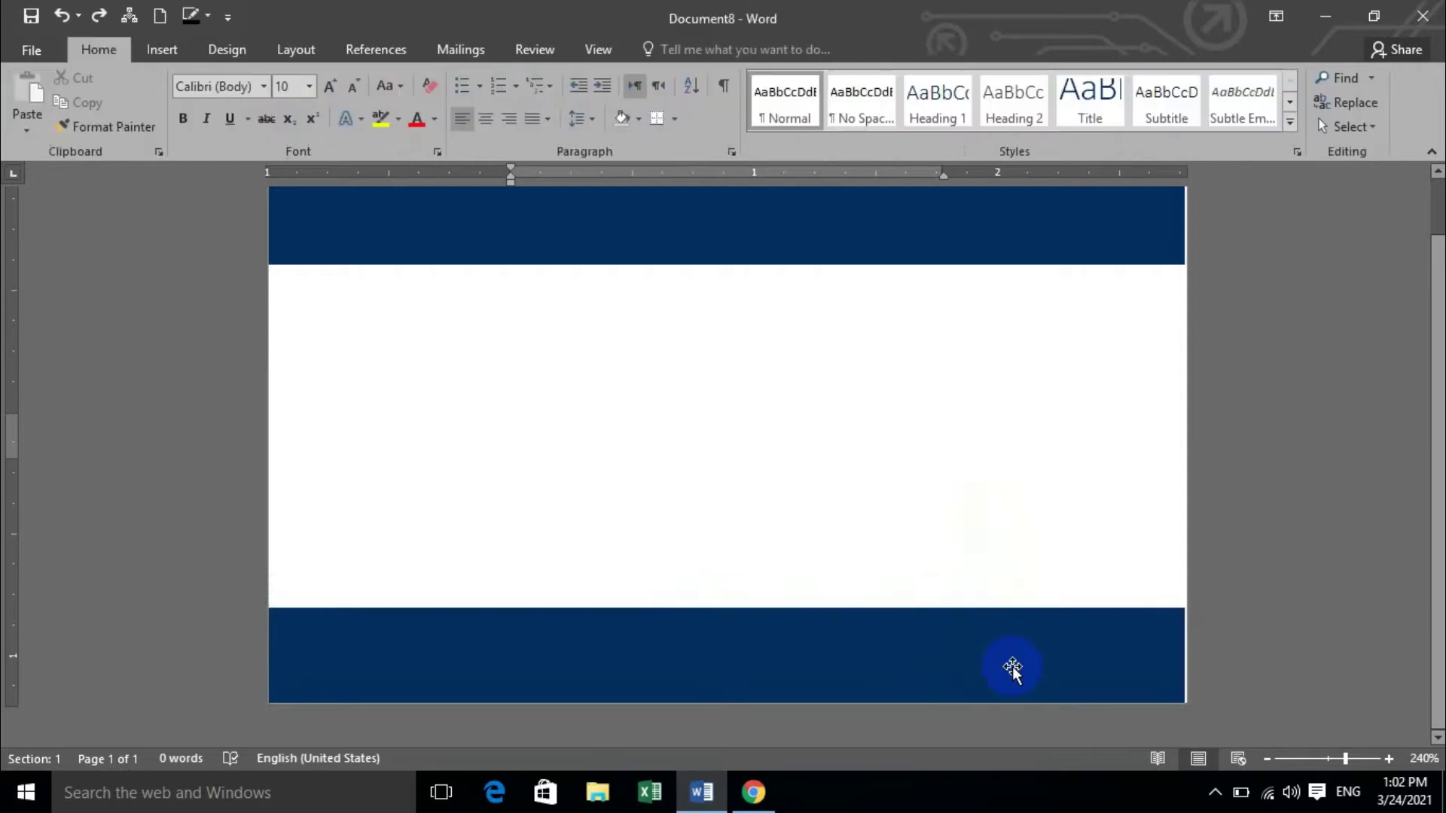
scroll(1032, 562, "down", 3, "ctrl")
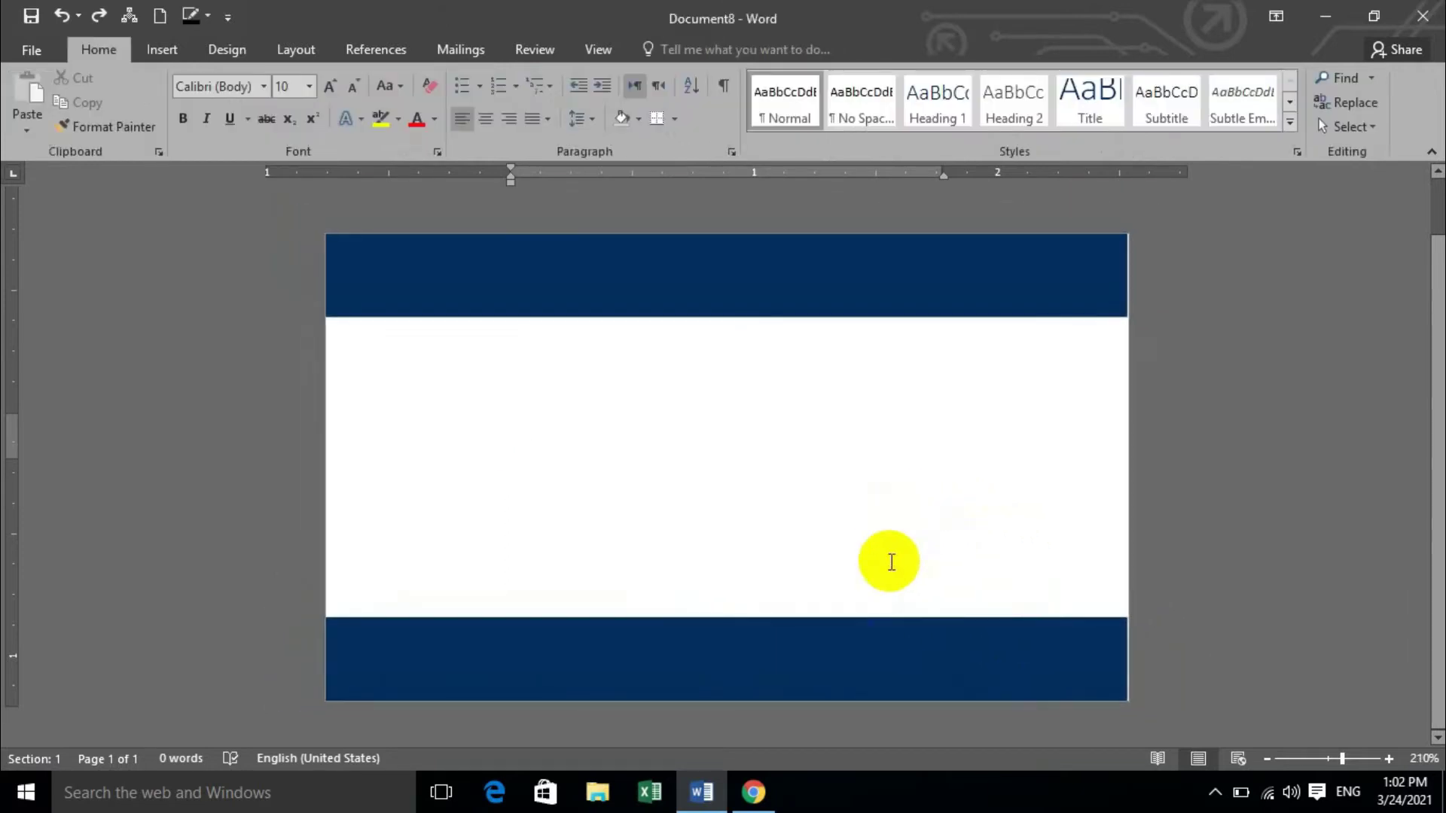
left_click(848, 652)
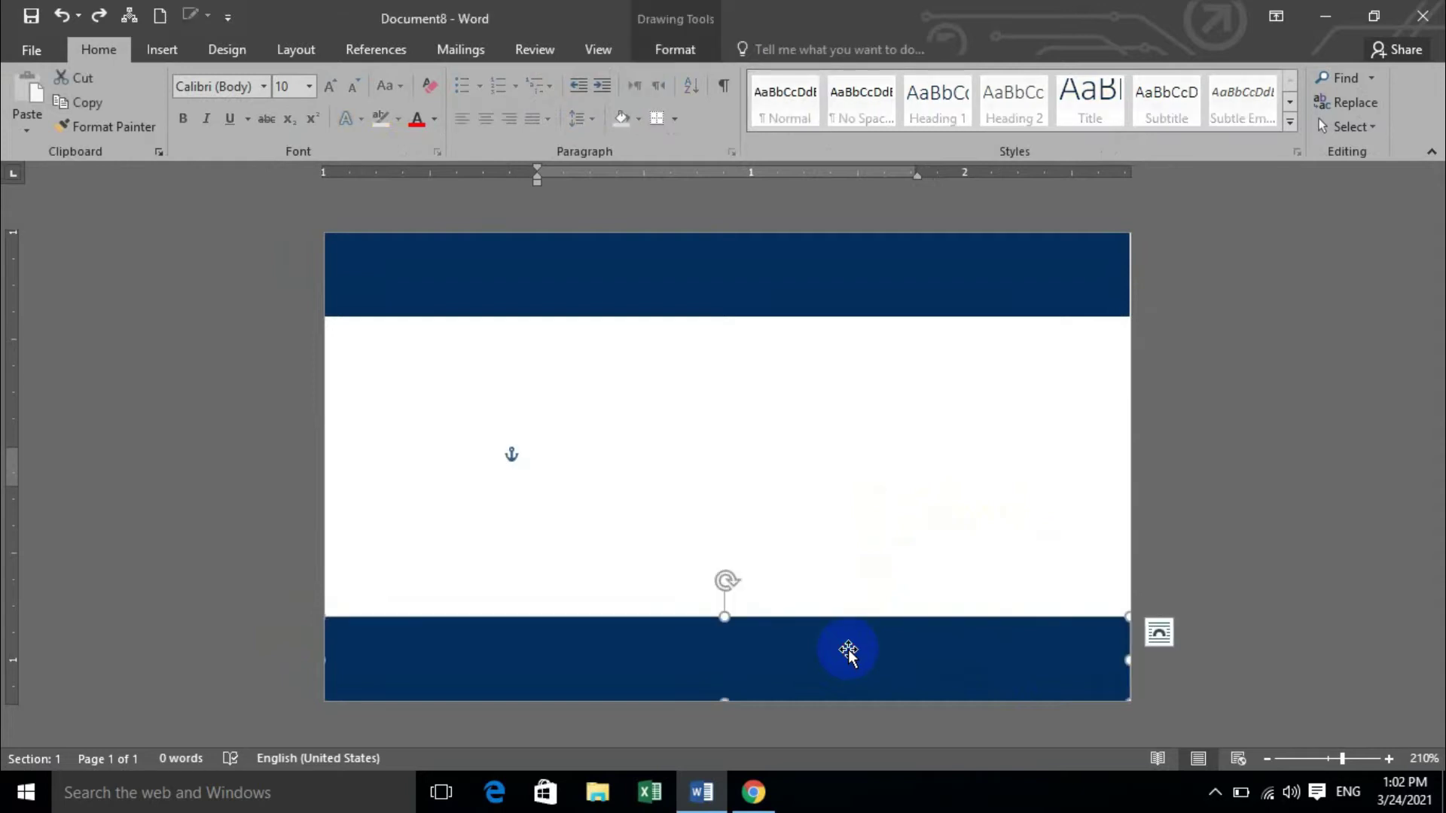
Make the bottom bar 0.1 inches high and flip it vertically.
left_click(674, 50)
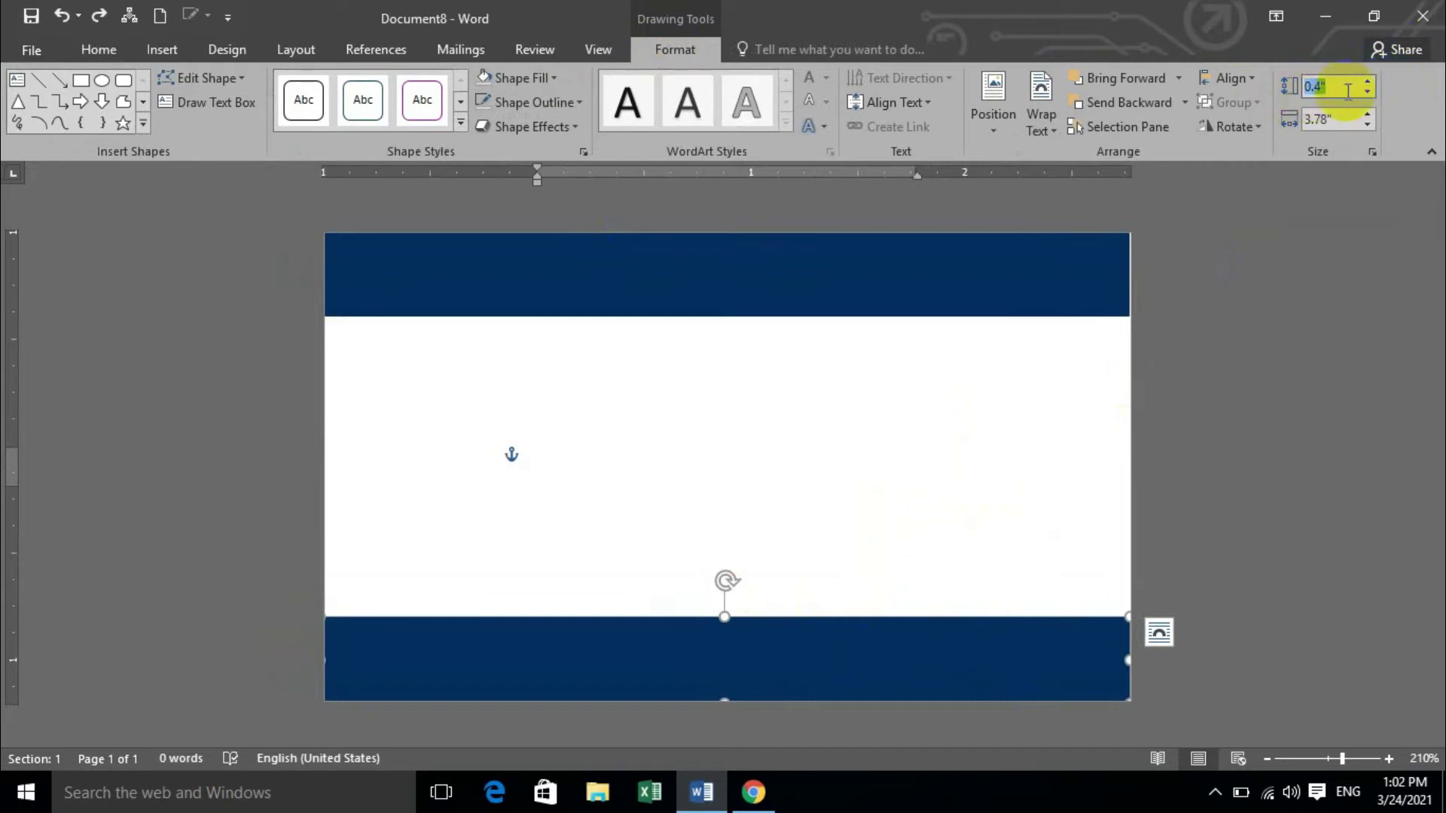
left_click(1345, 91)
type("0.1")
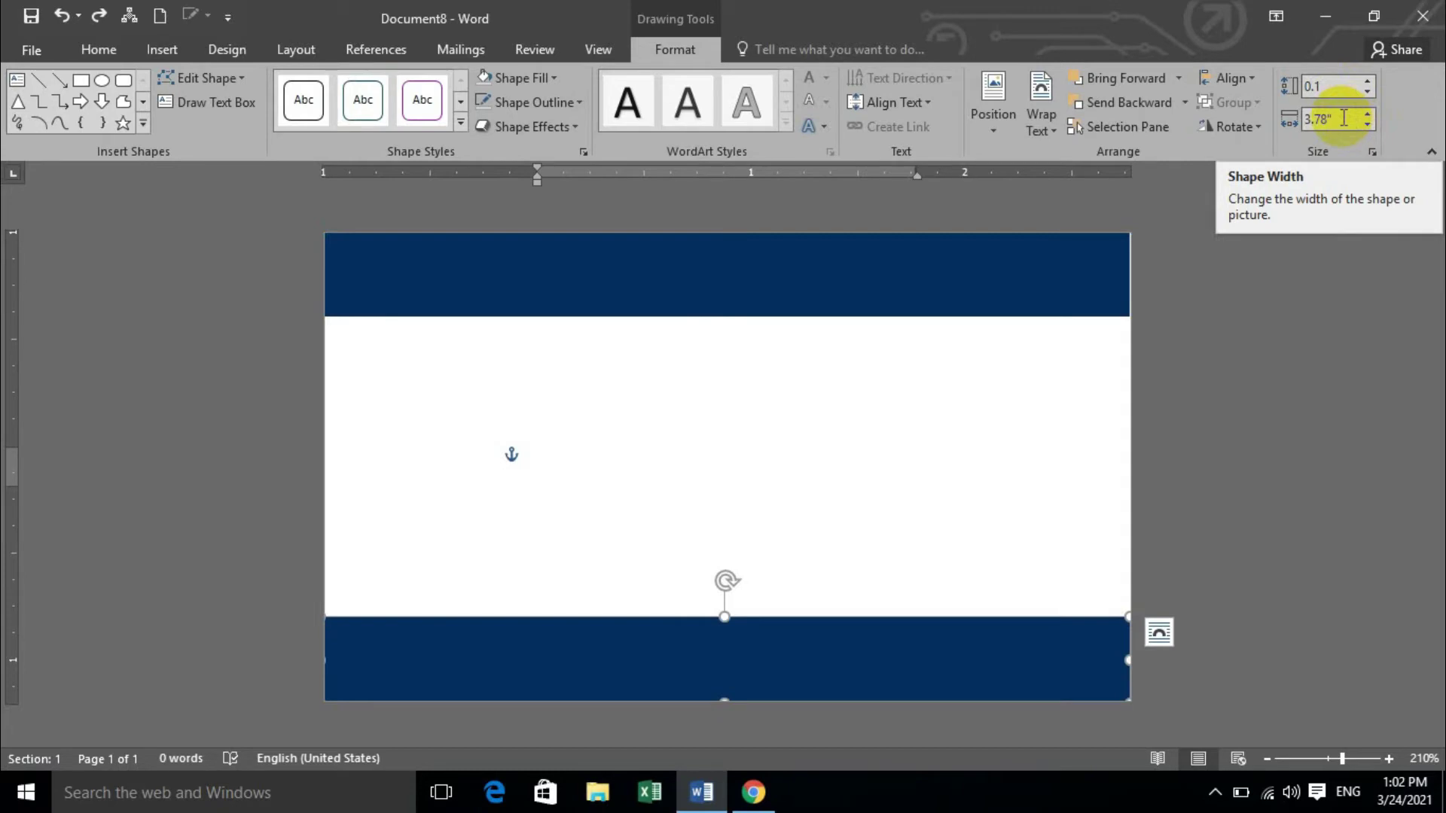
left_click(1250, 129)
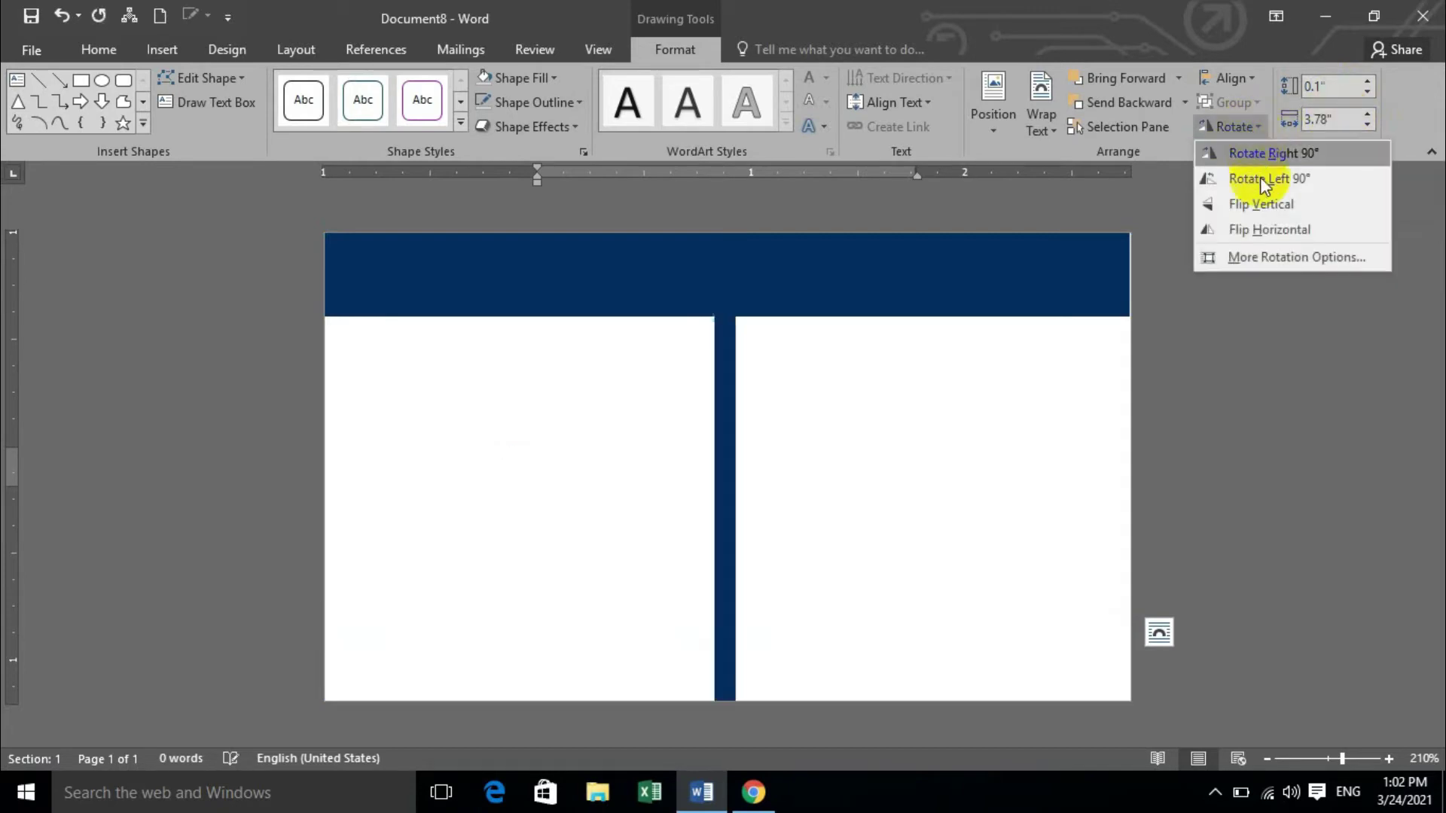
left_click(1265, 206)
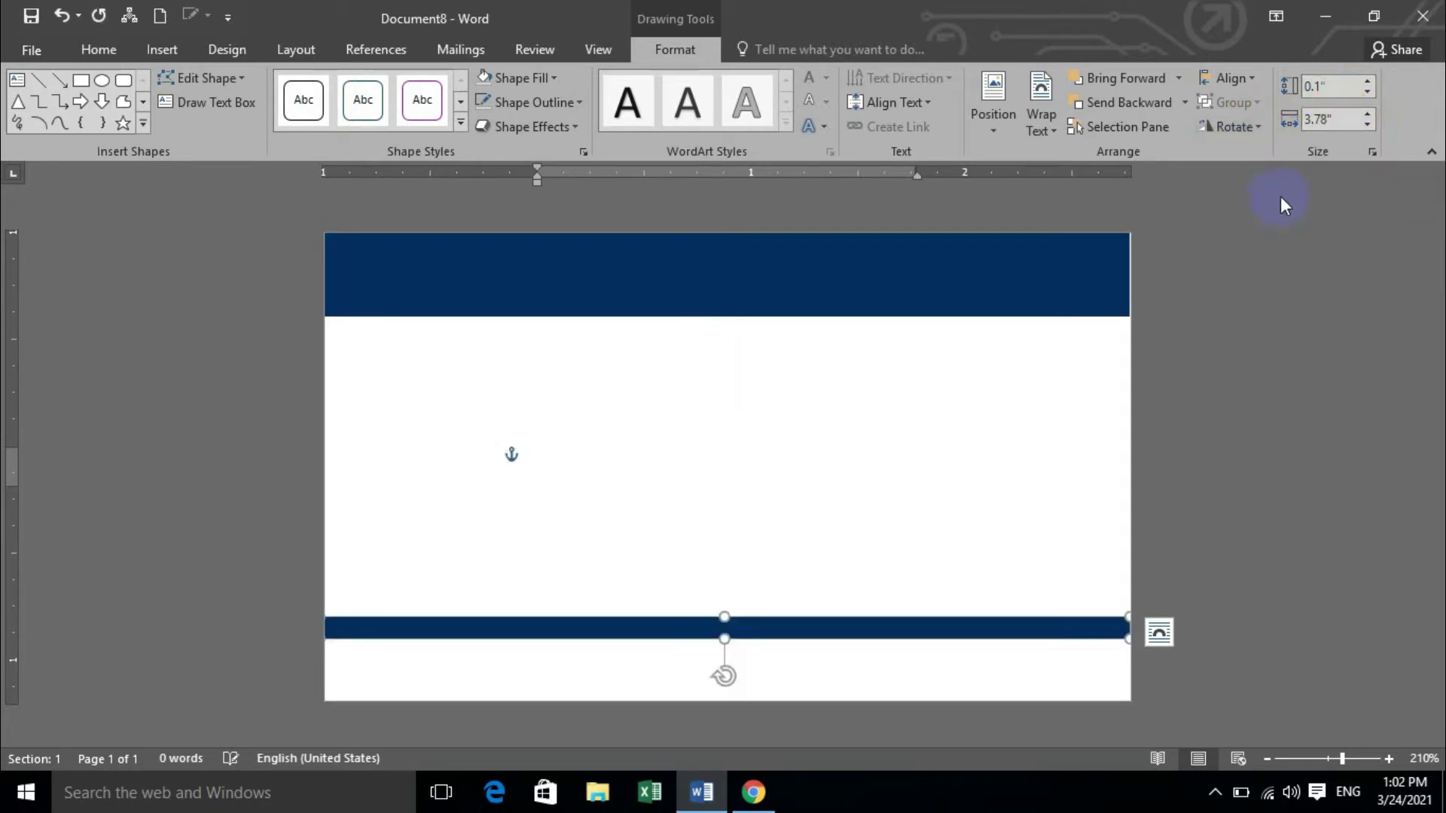
Move the thin bar flush onto the card's bottom edge.
left_click_drag(776, 631, 775, 690)
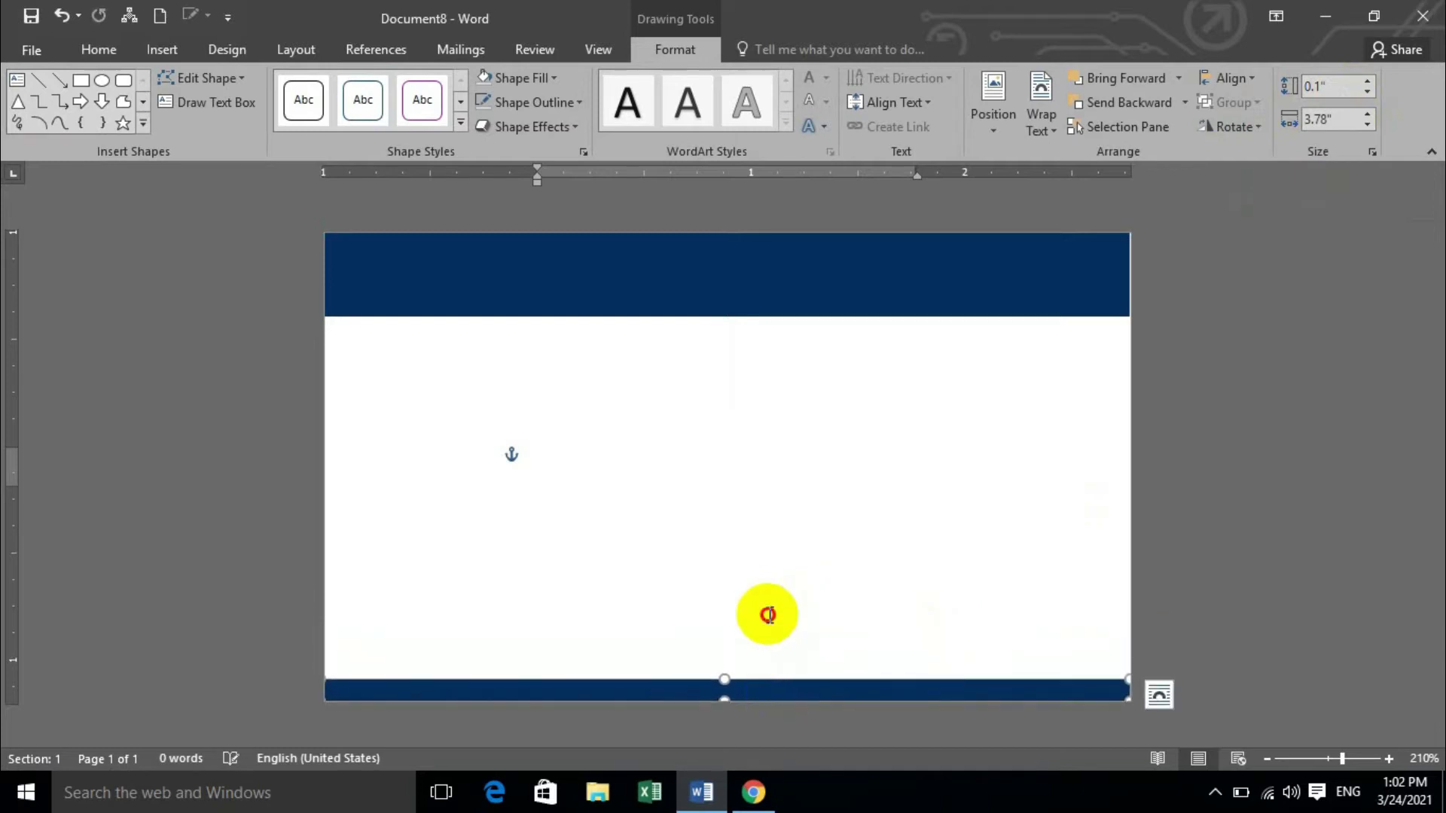
left_click(828, 588)
left_click(840, 693)
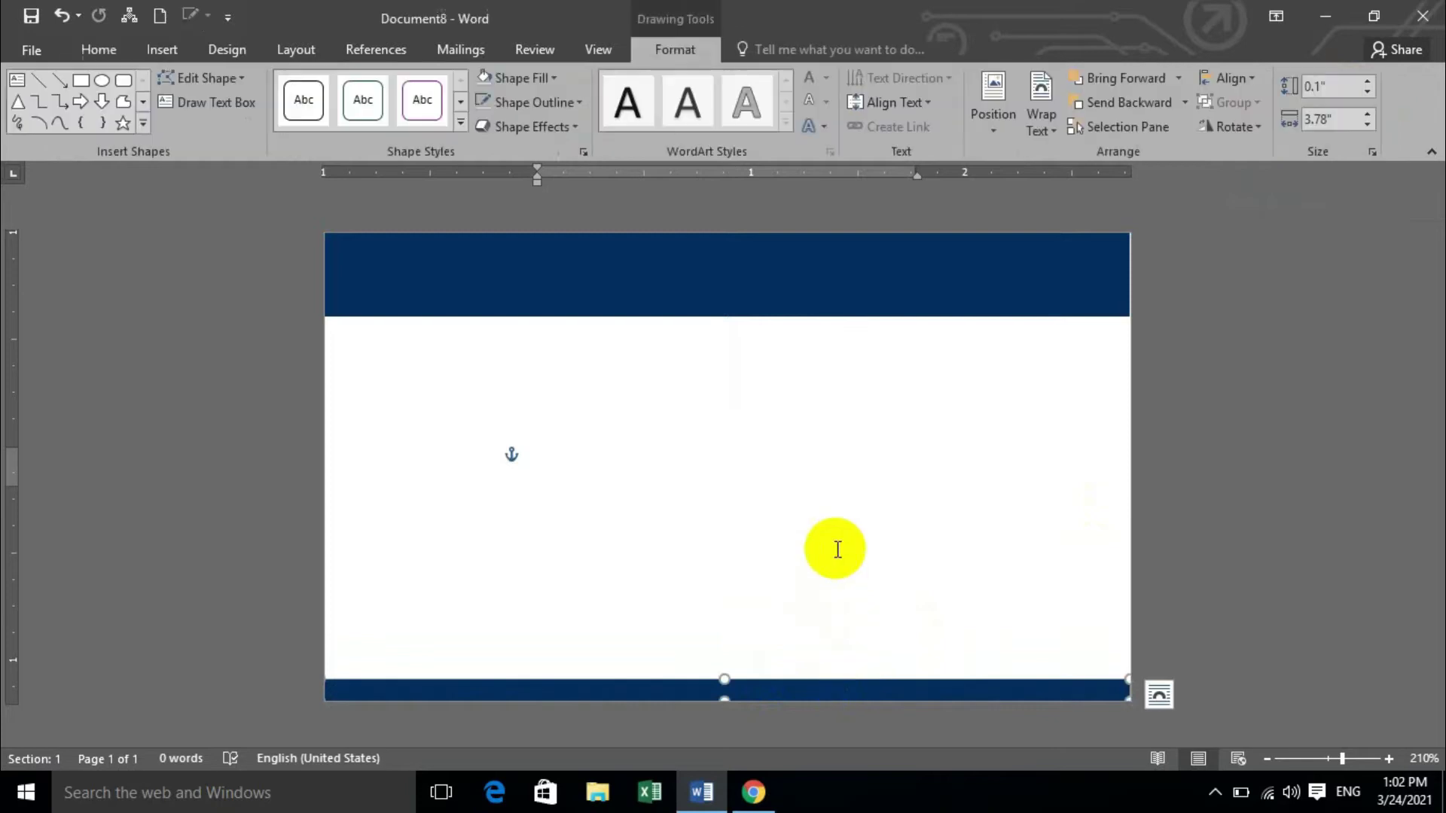
key("Up")
key("Down")
key("Down")
left_click(849, 490)
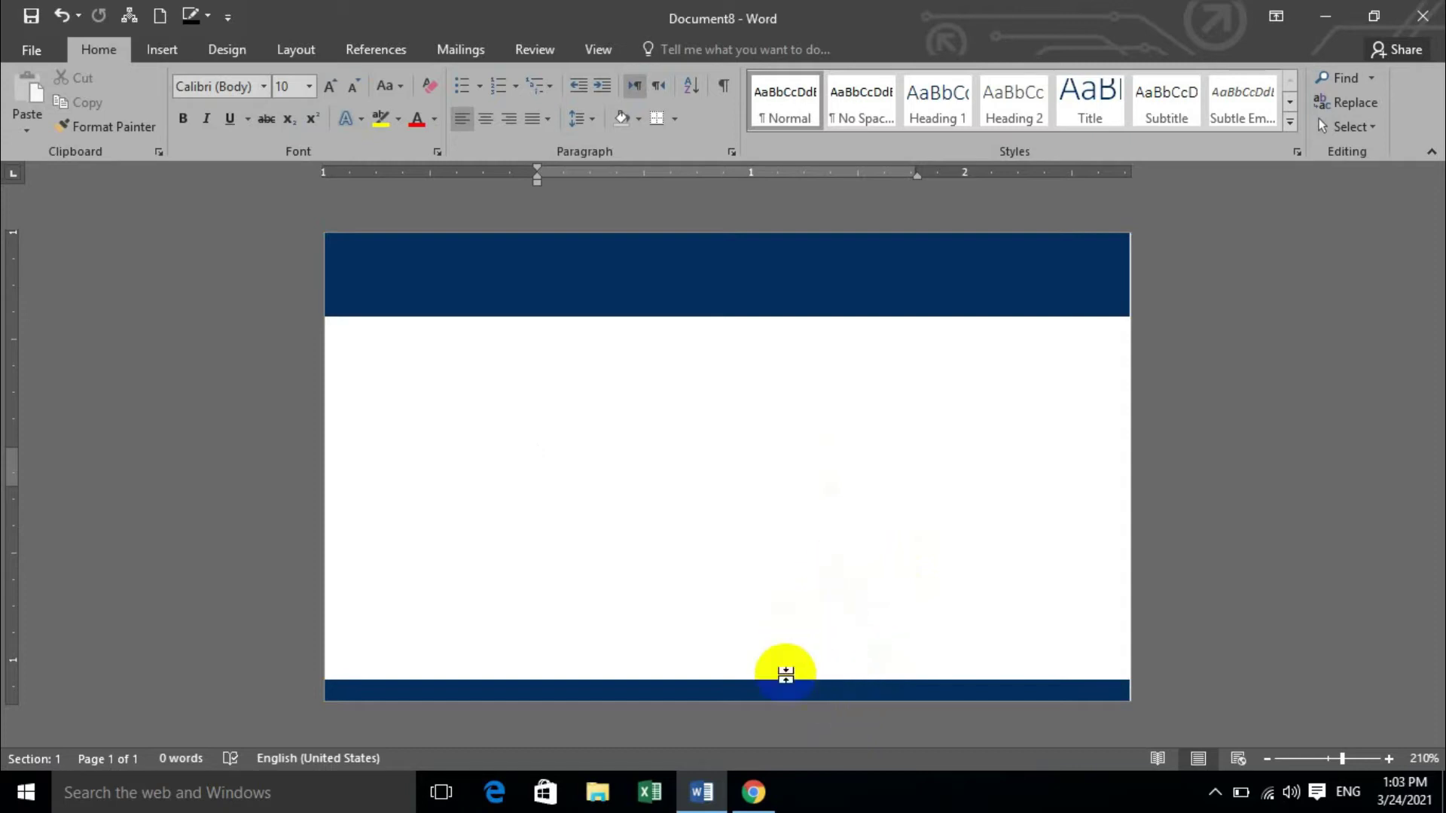
Fill the top banner with custom dark teal, RGB 0, 52, 58.
left_click(601, 297)
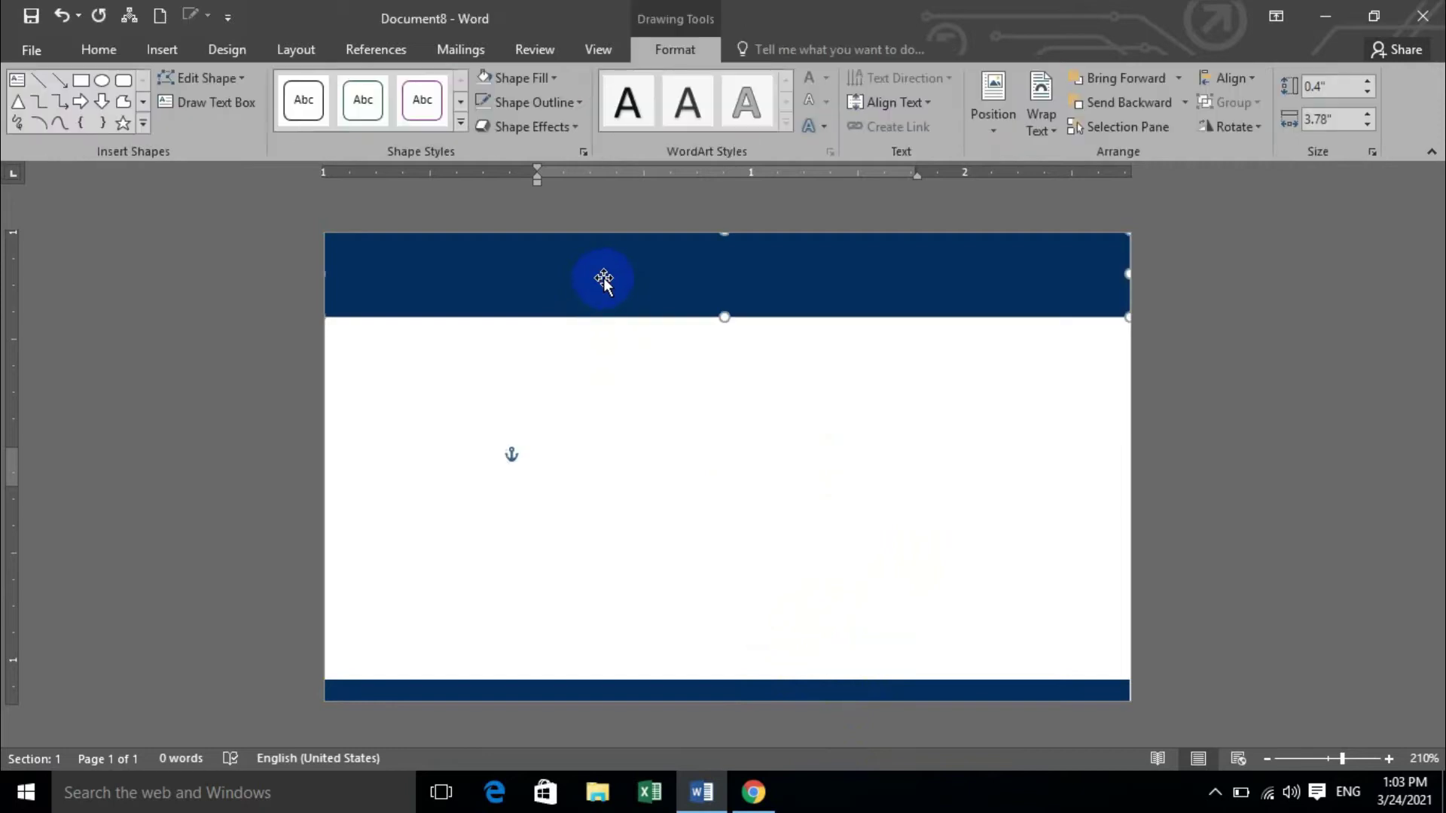
left_click(555, 79)
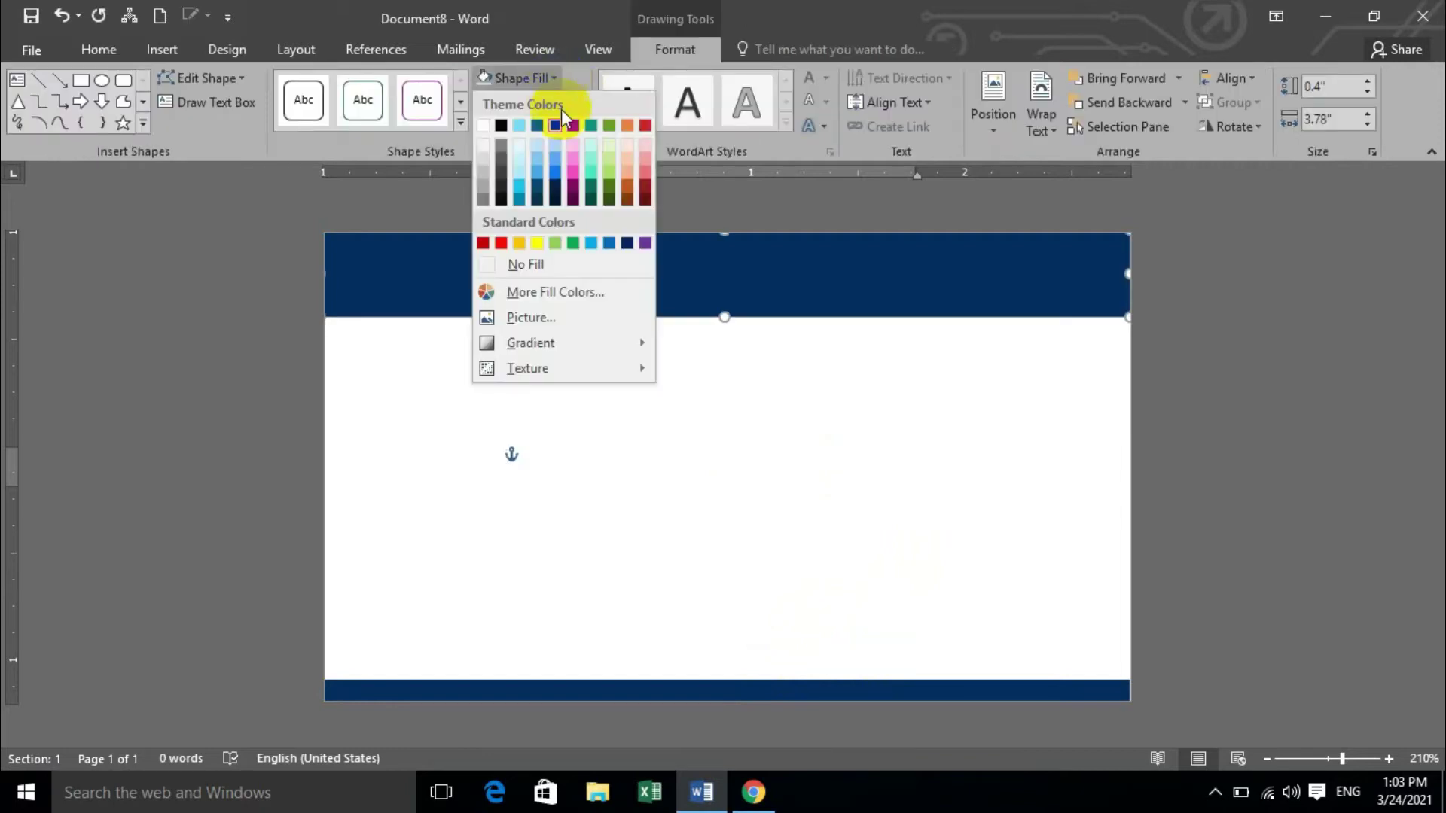
left_click(564, 291)
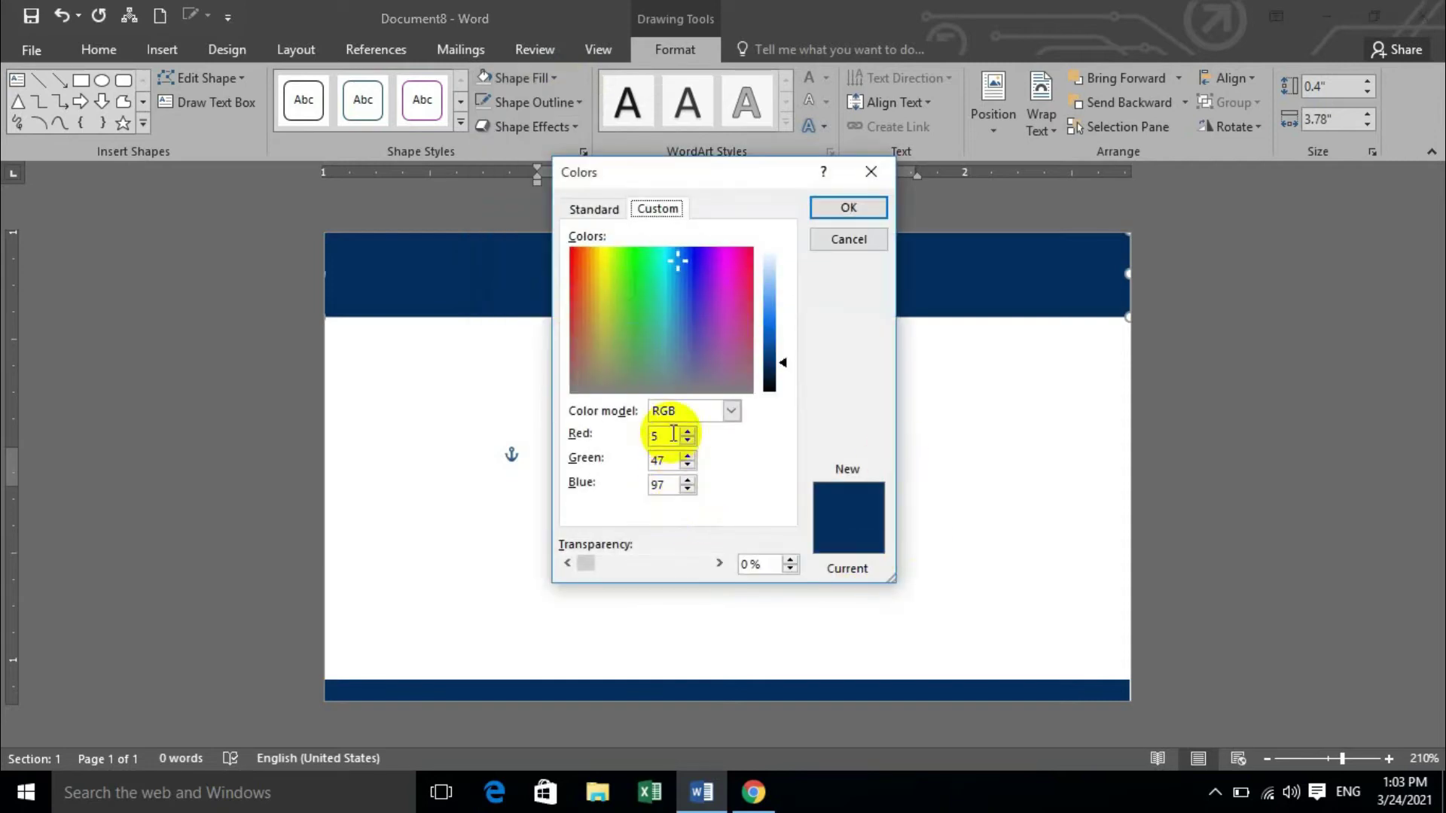
left_click(651, 437)
left_click_drag(662, 324, 685, 269)
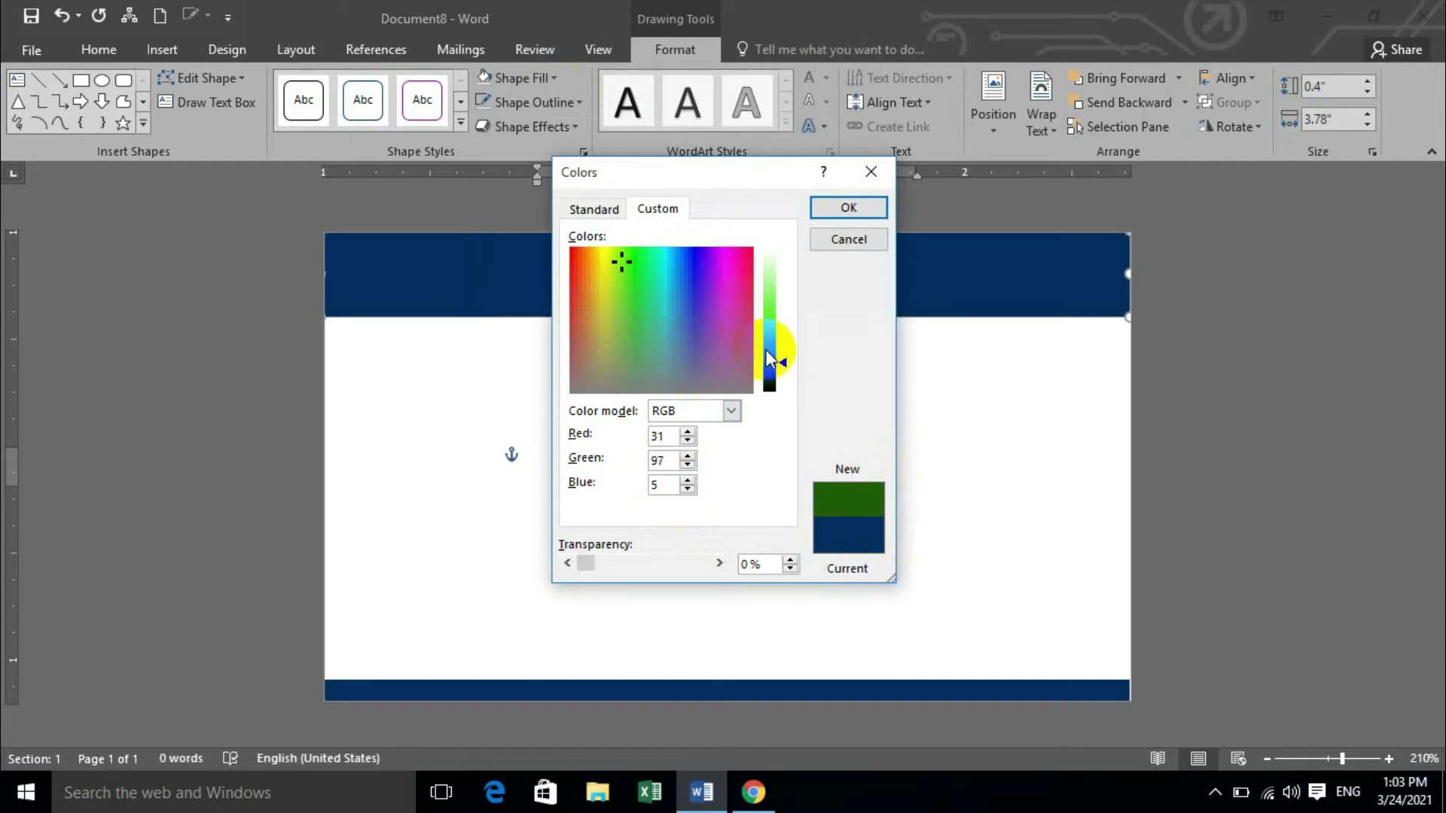
left_click_drag(765, 350, 767, 374)
left_click_drag(656, 253, 666, 257)
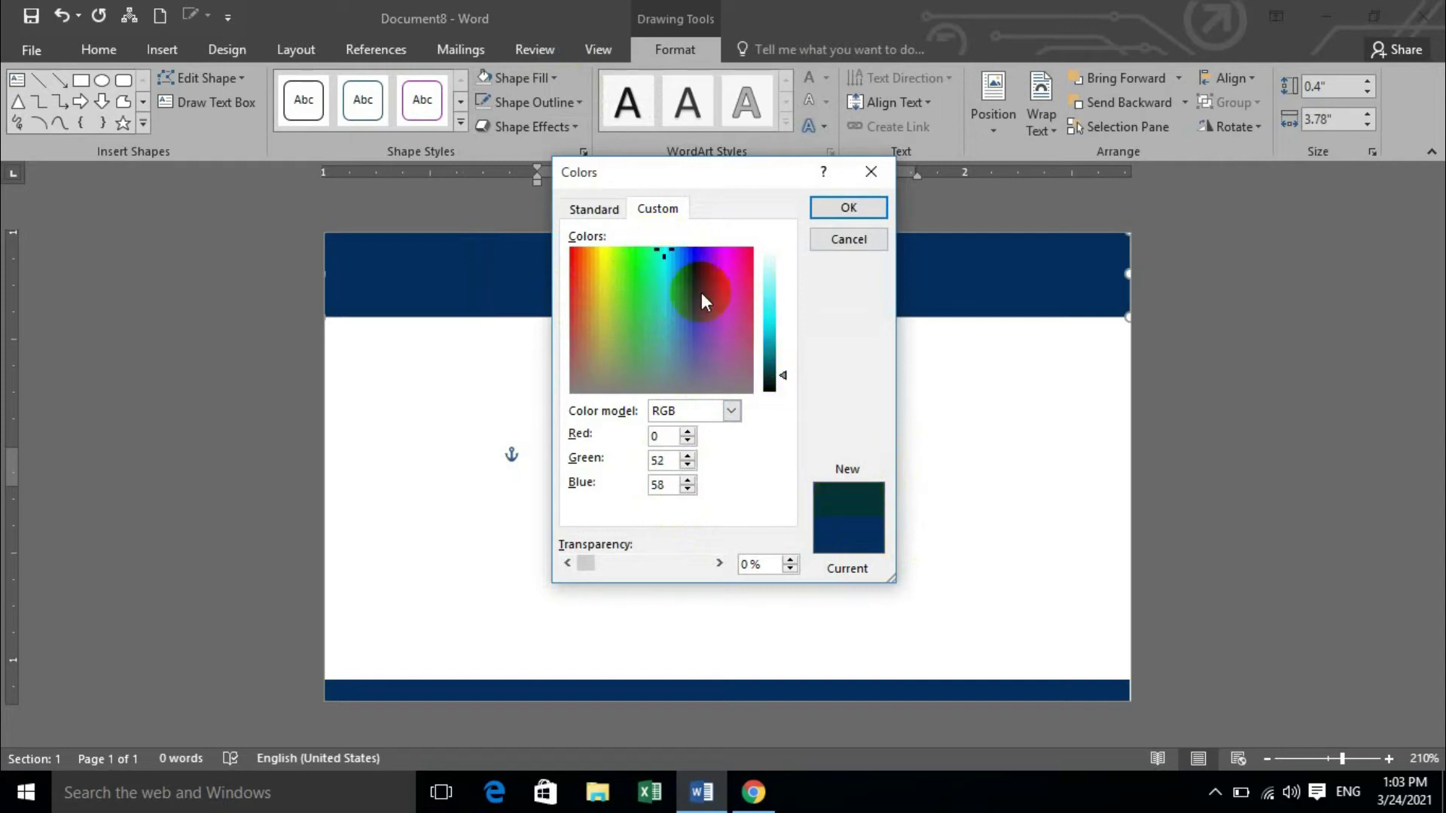
left_click(847, 211)
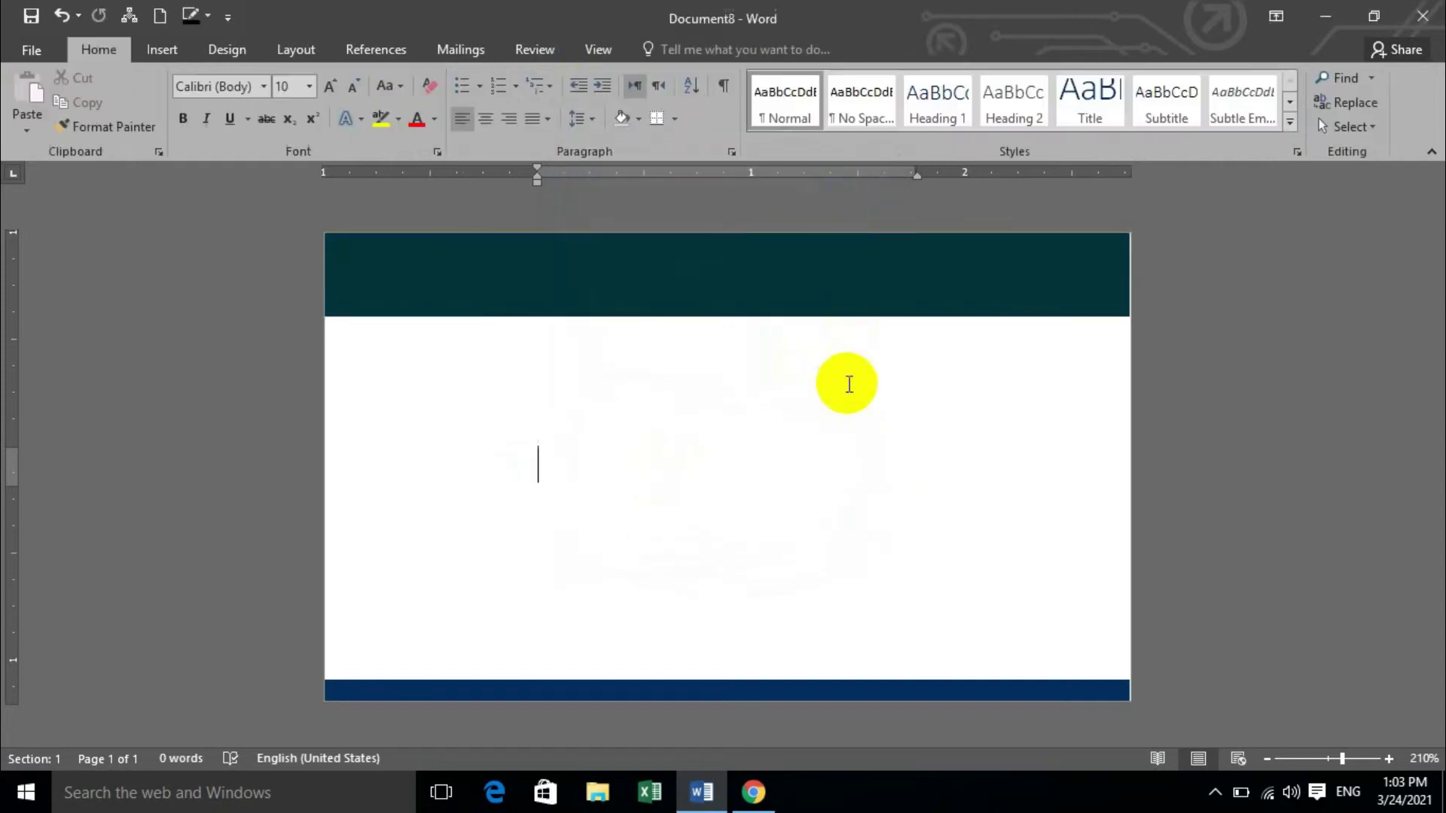
Recheck the banner's custom colour values and keep the dark teal fill.
left_click(829, 273)
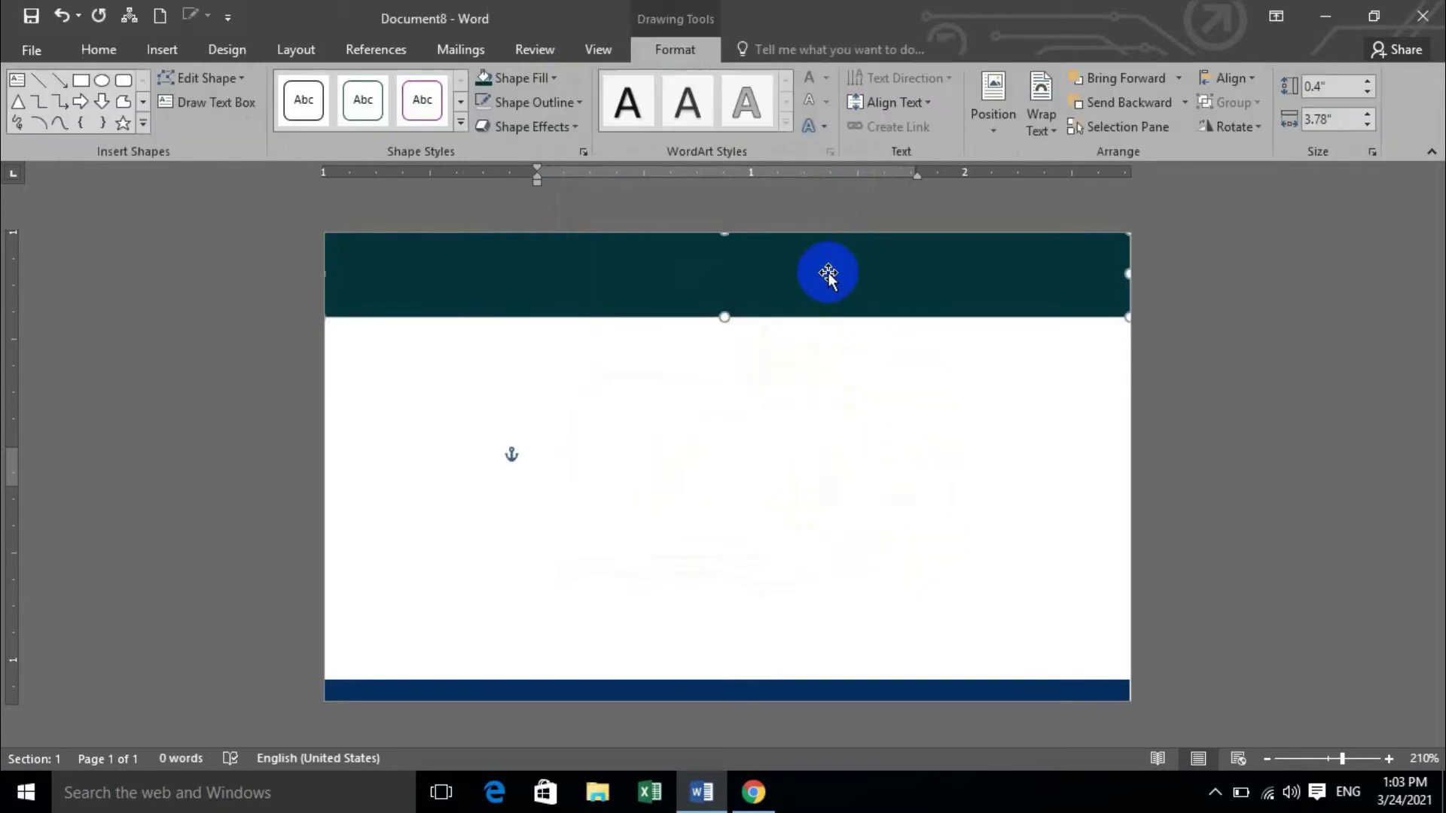
left_click(547, 78)
left_click(566, 335)
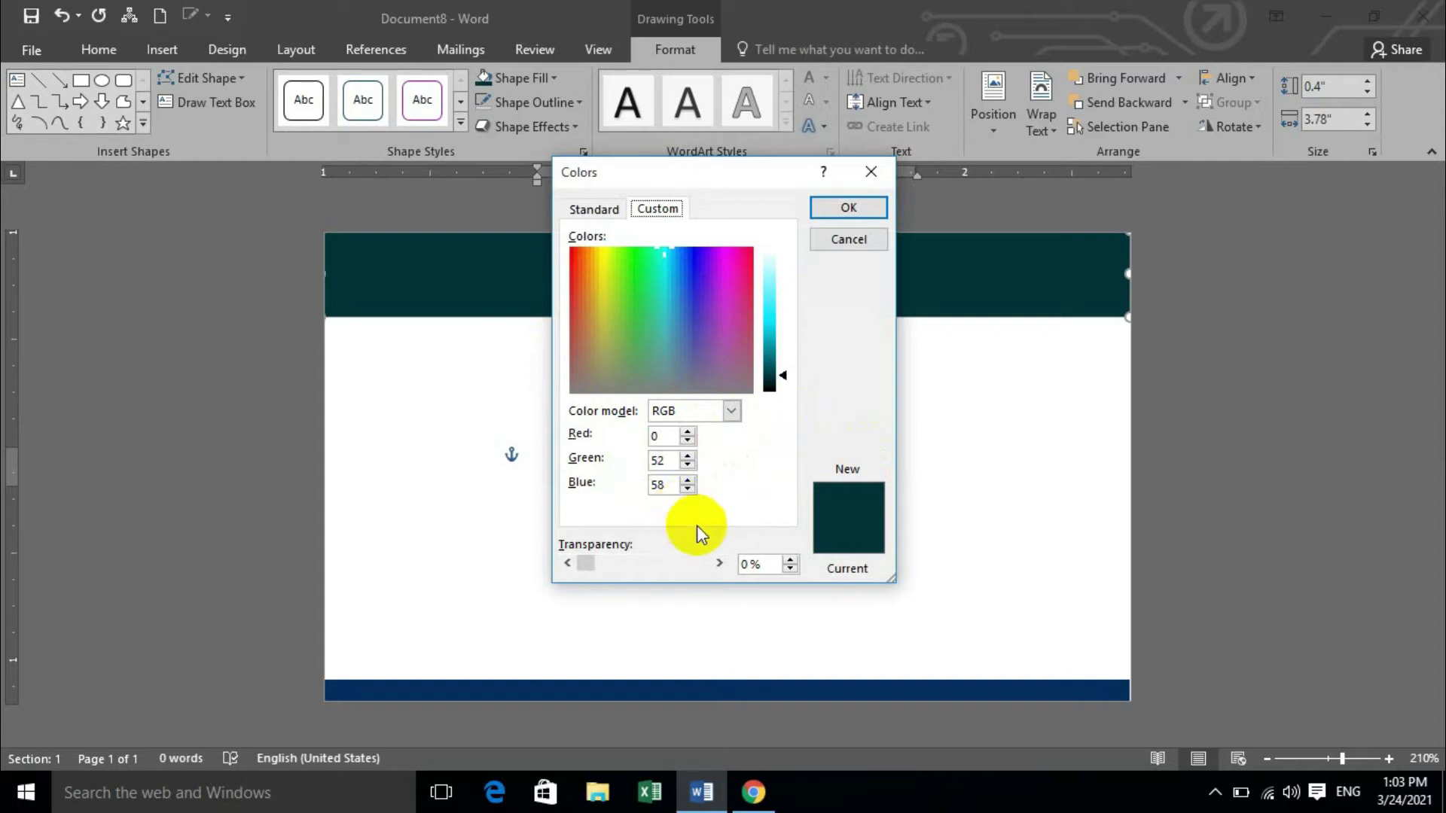
left_click(663, 485)
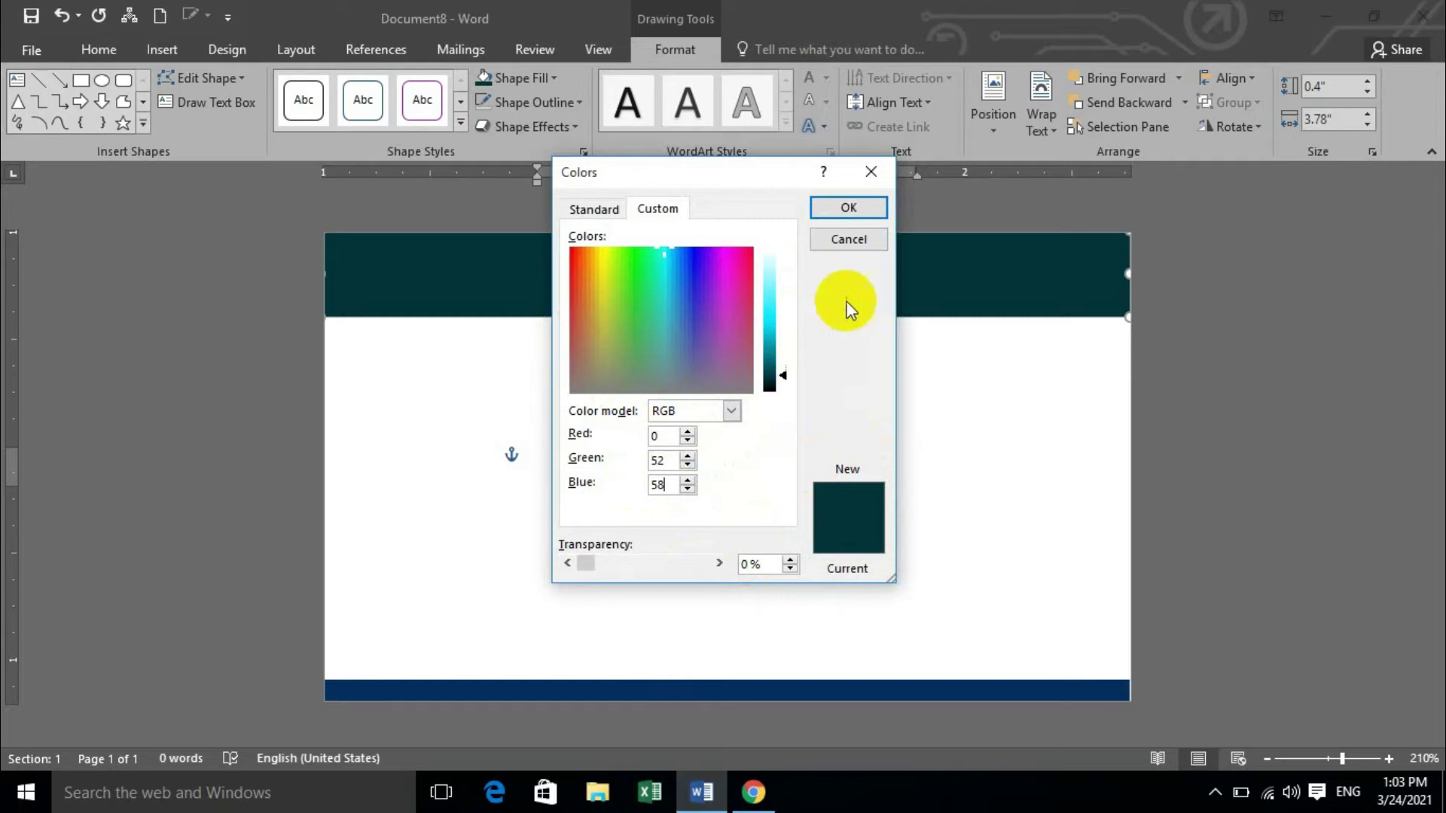
left_click(845, 217)
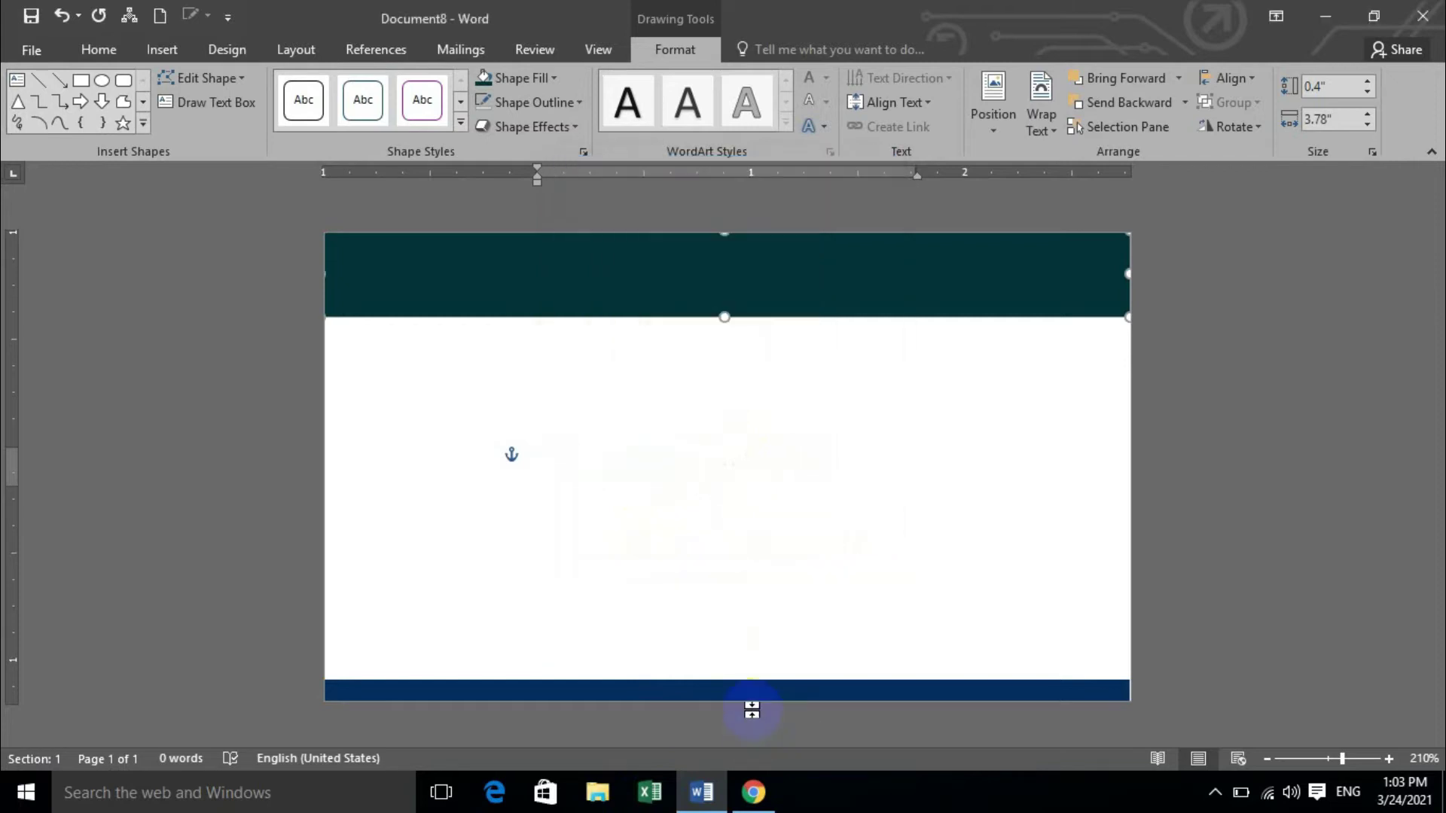
left_click(753, 693)
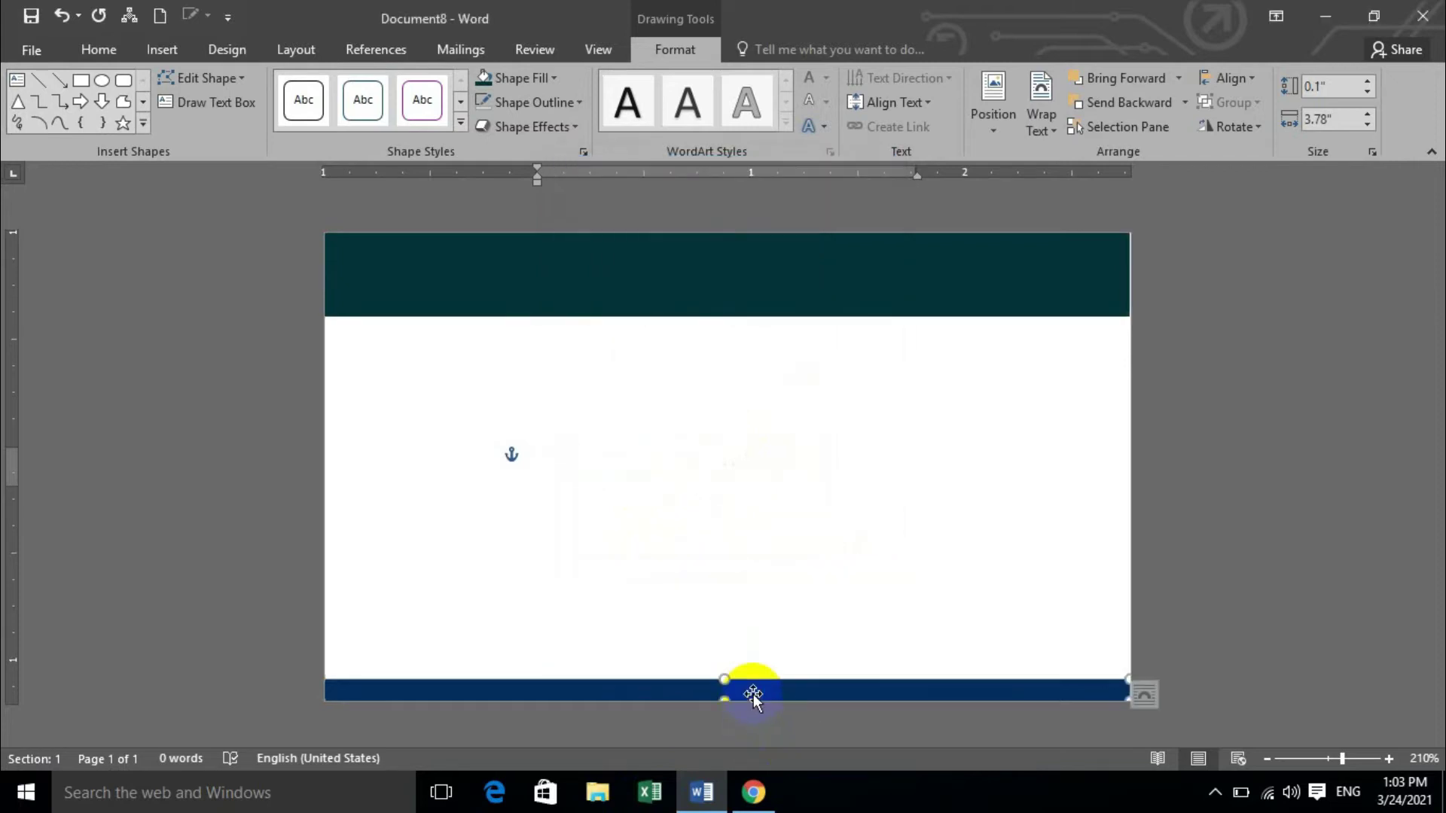
Fill the thin bottom bar with custom RGB 0, 52, 58 dark teal.
left_click(552, 82)
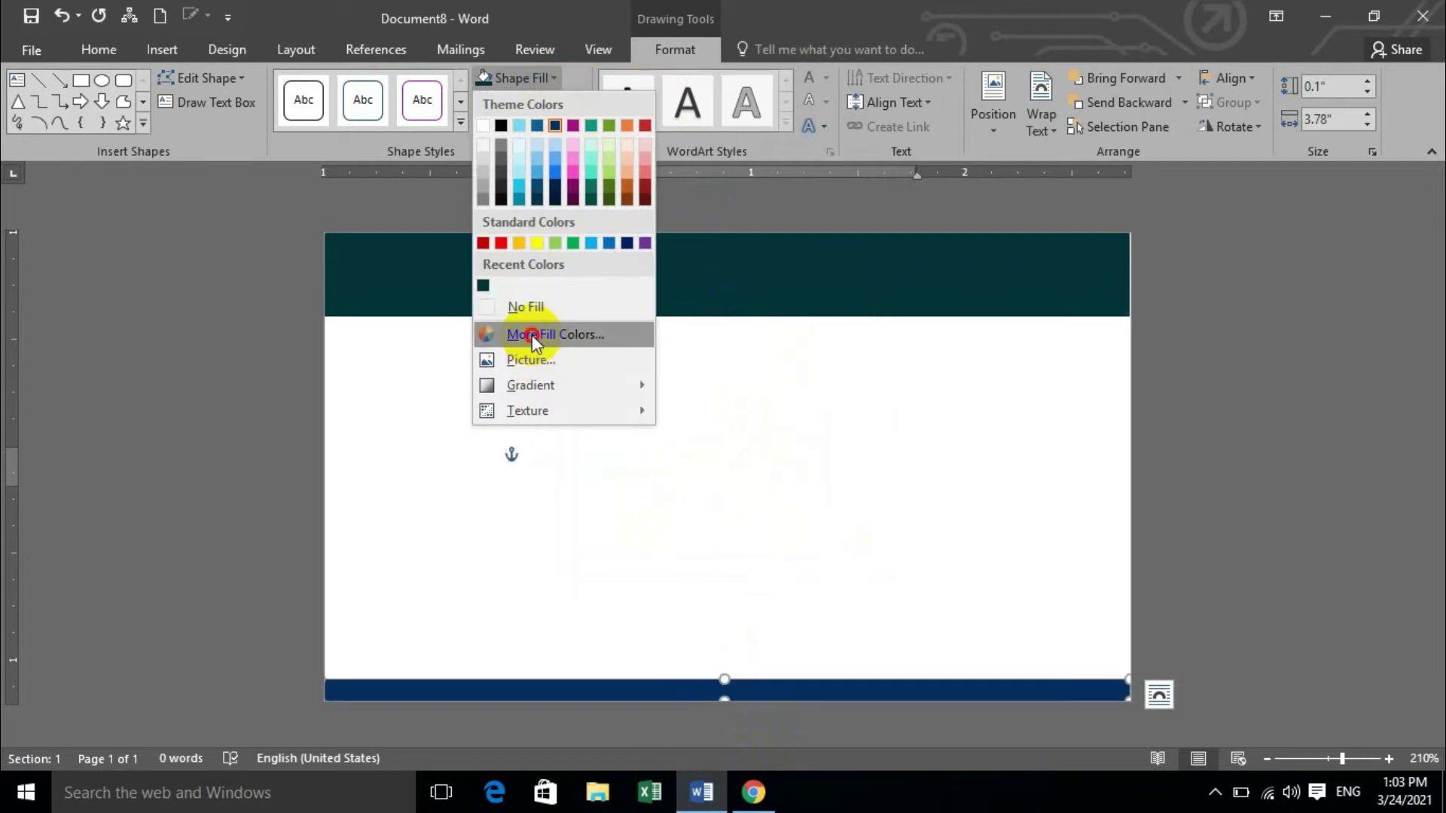
left_click(531, 336)
left_click_drag(665, 440, 639, 483)
type("0")
type("52")
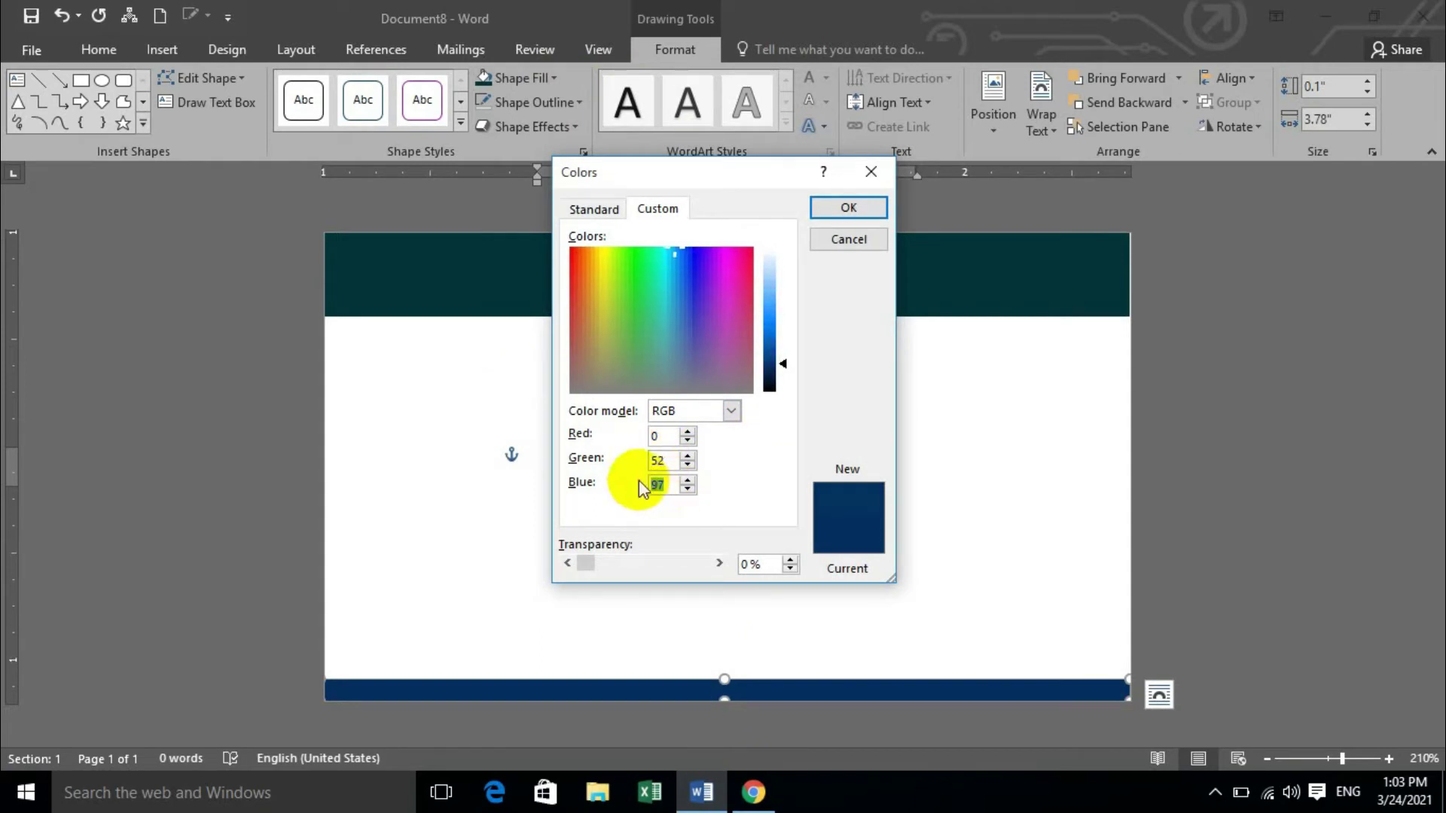
type("48")
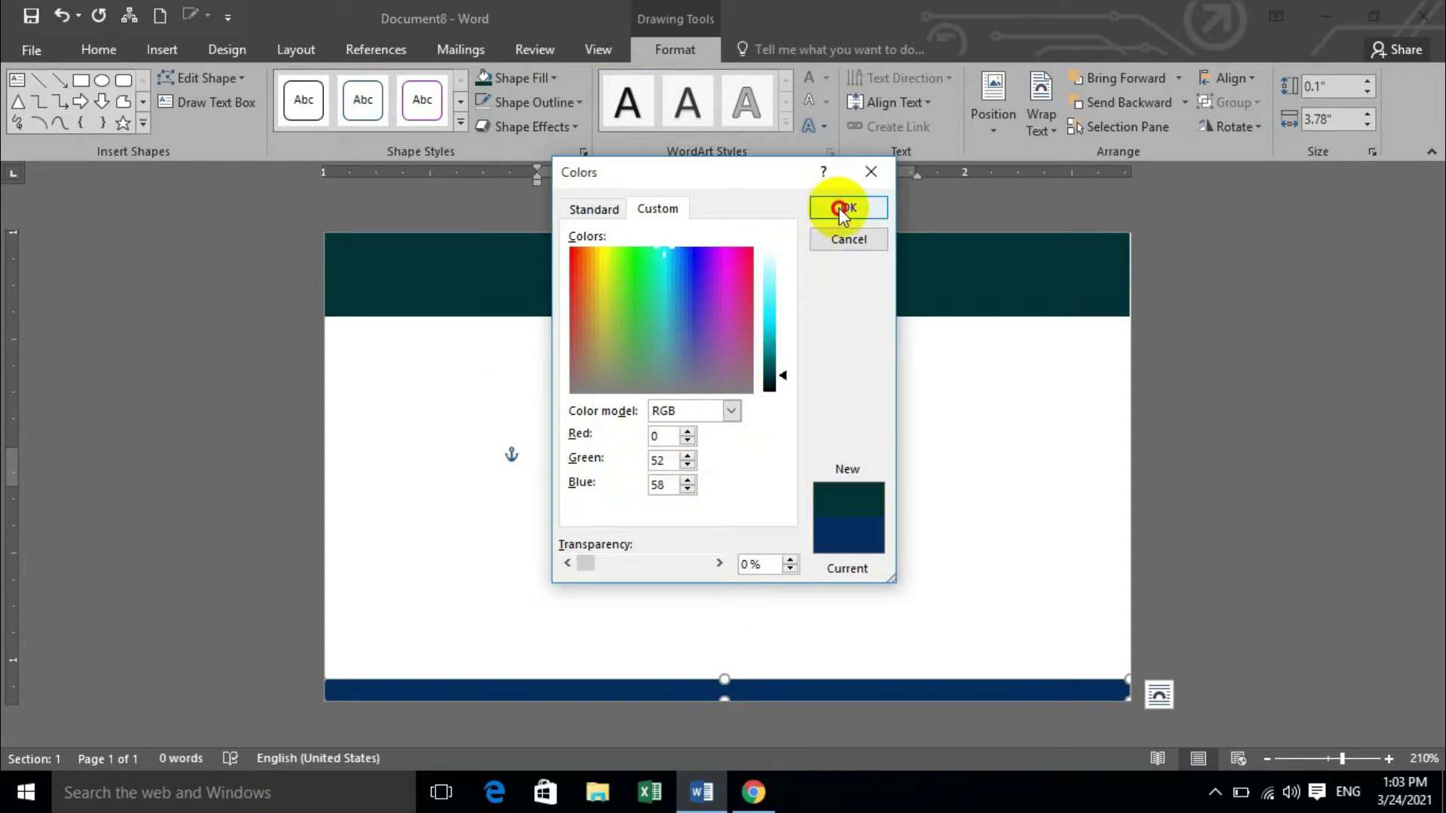
left_click(840, 215)
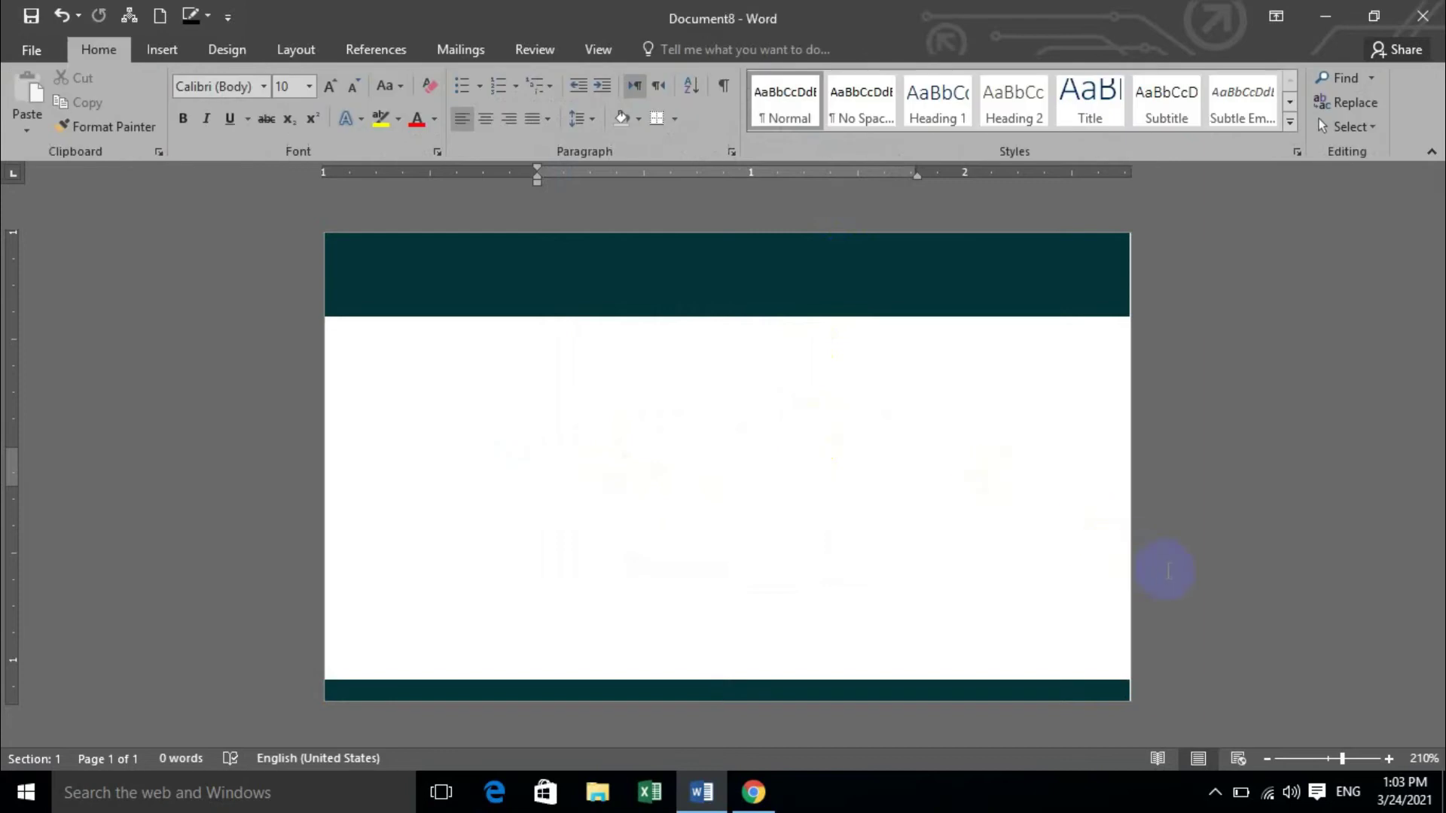
left_click(714, 277)
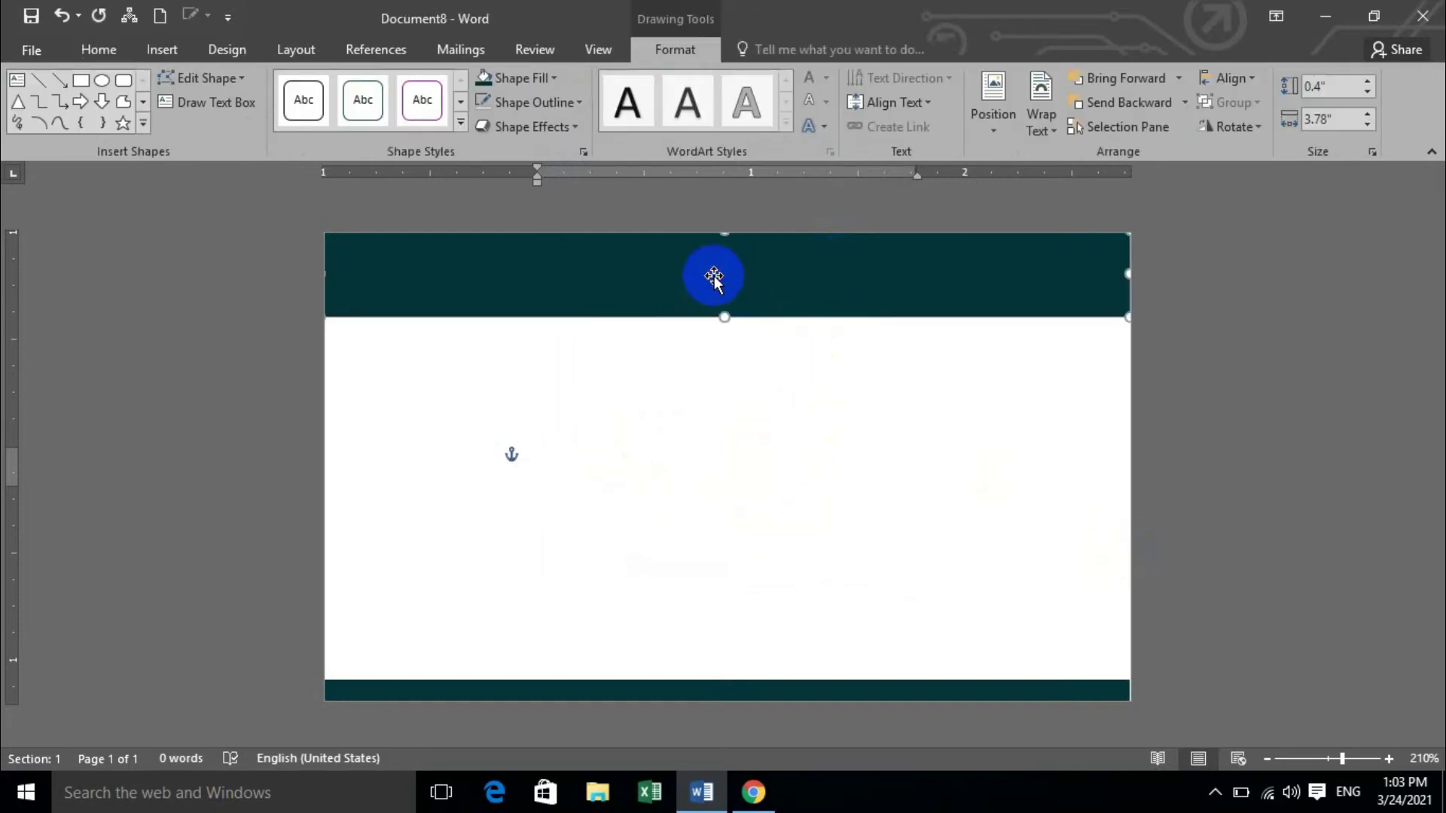
Type 'STUDENT ID CARD' into the top banner and size the heading to 18 pt.
type("STUDE")
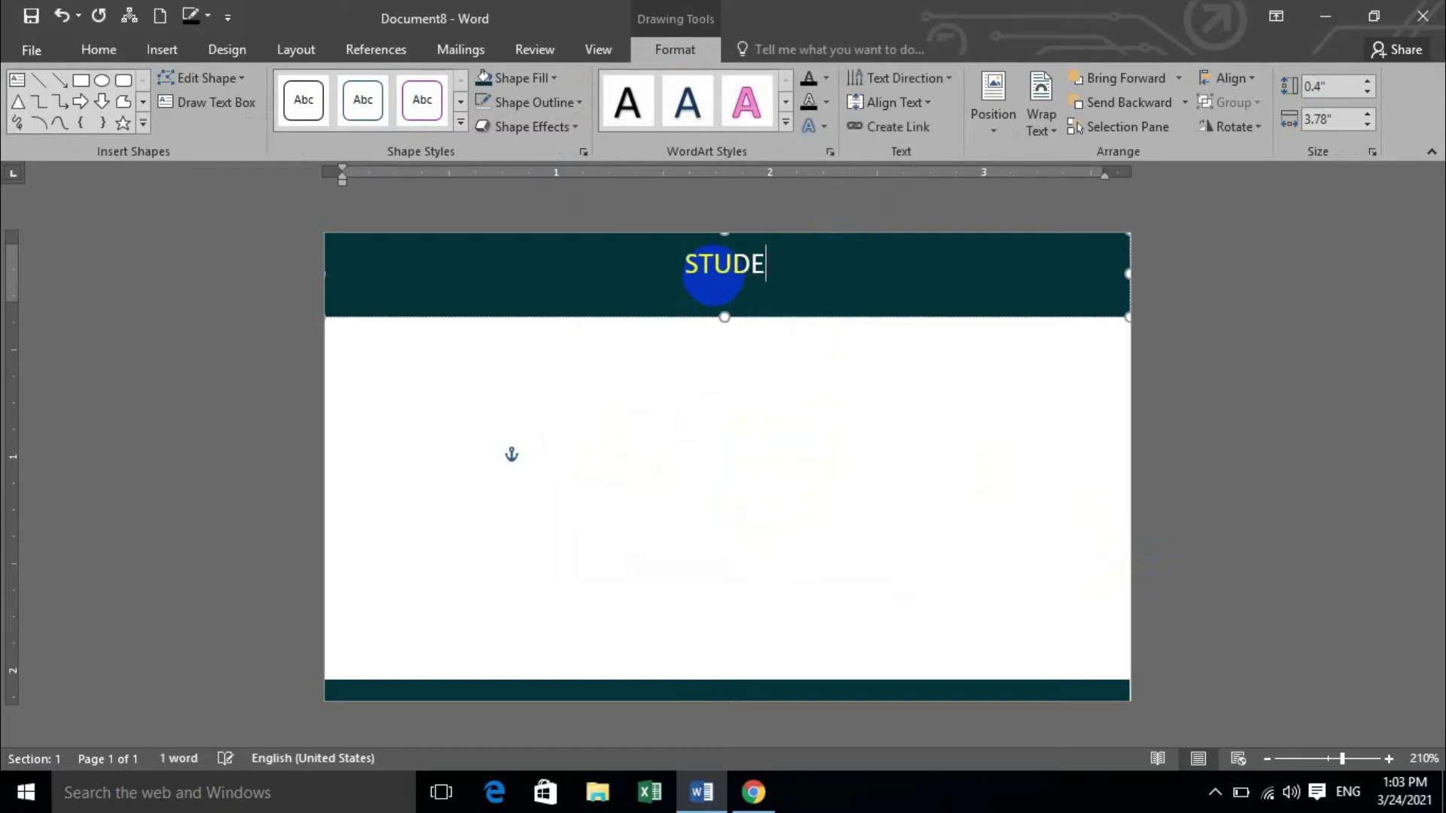
type("NT ID CARD")
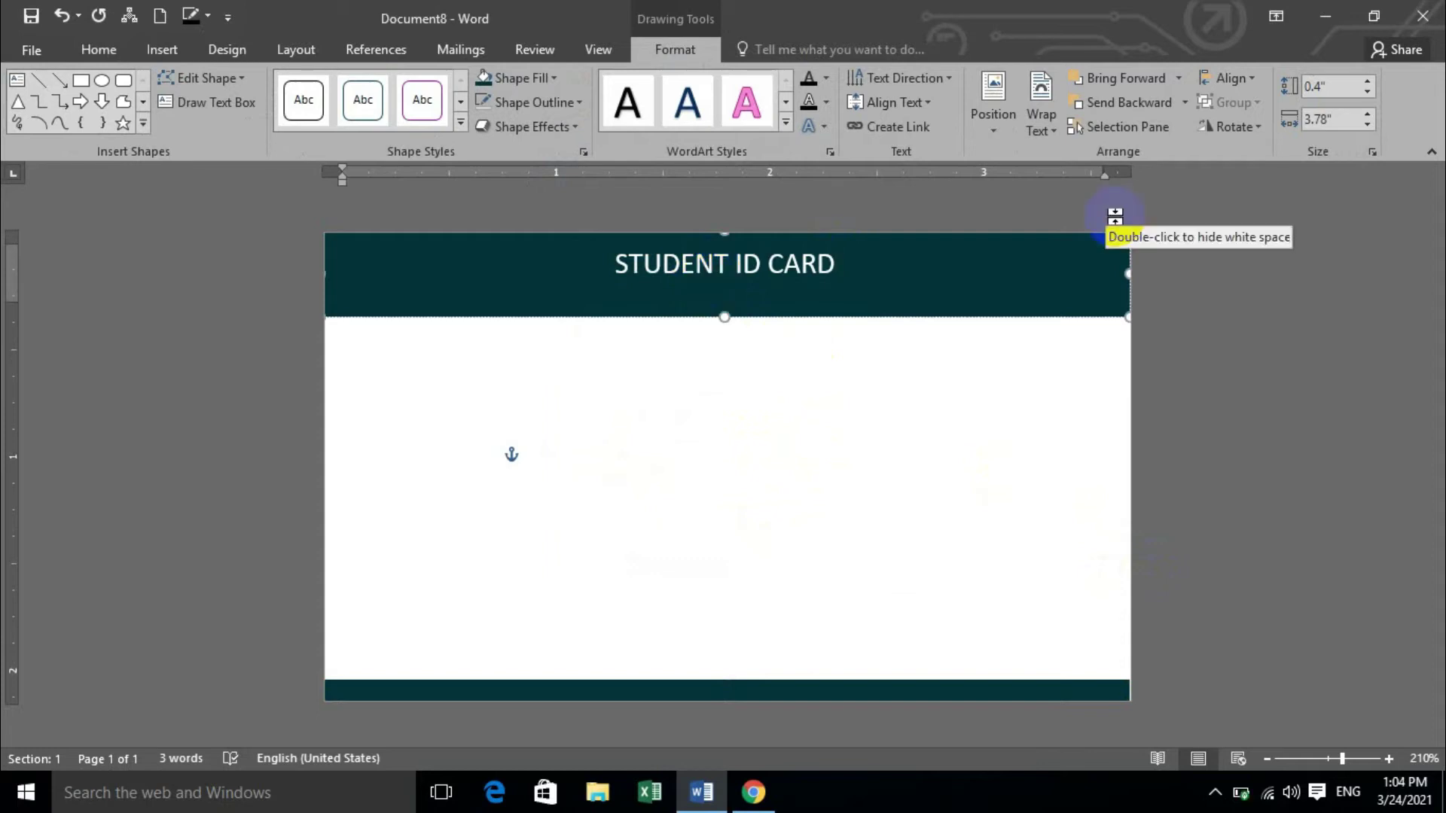
left_click_drag(834, 271, 599, 273)
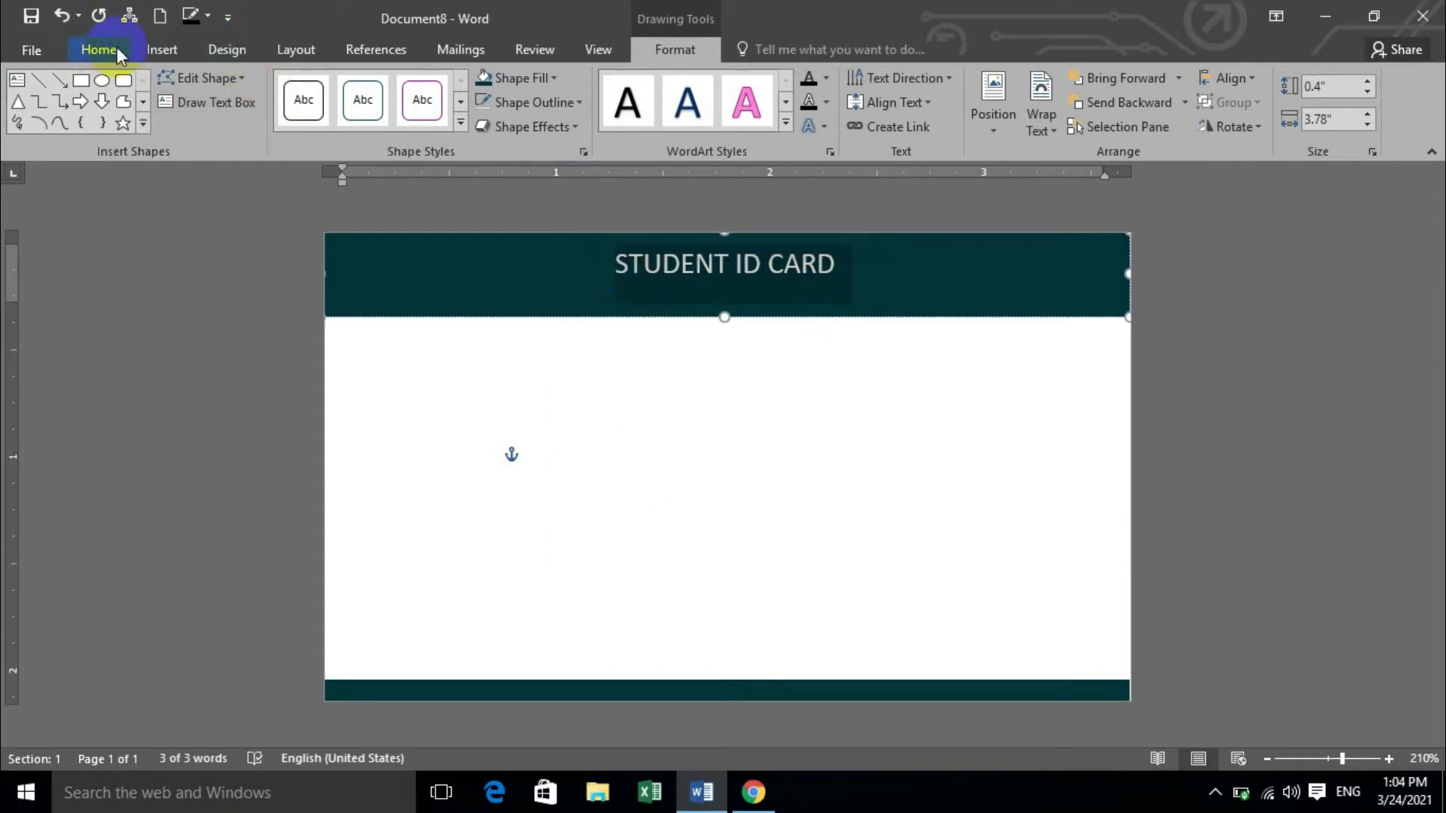
left_click(98, 50)
left_click(331, 86)
left_click(331, 86)
left_click(331, 86)
left_click(330, 86)
left_click(330, 86)
left_click(330, 86)
left_click(354, 87)
left_click(355, 89)
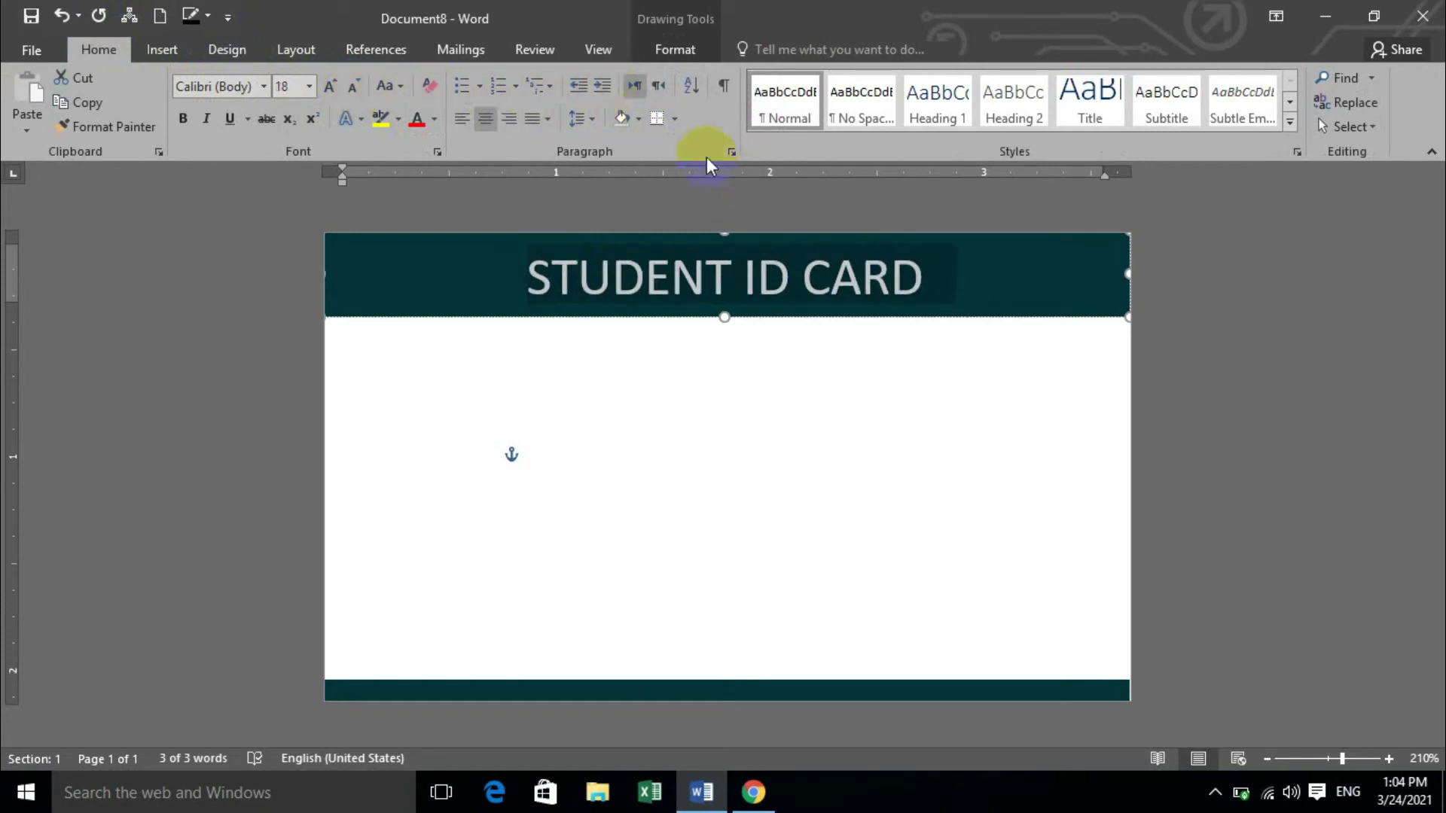
Set the banner's left, right, top and bottom text box margins to 0".
left_click(690, 51)
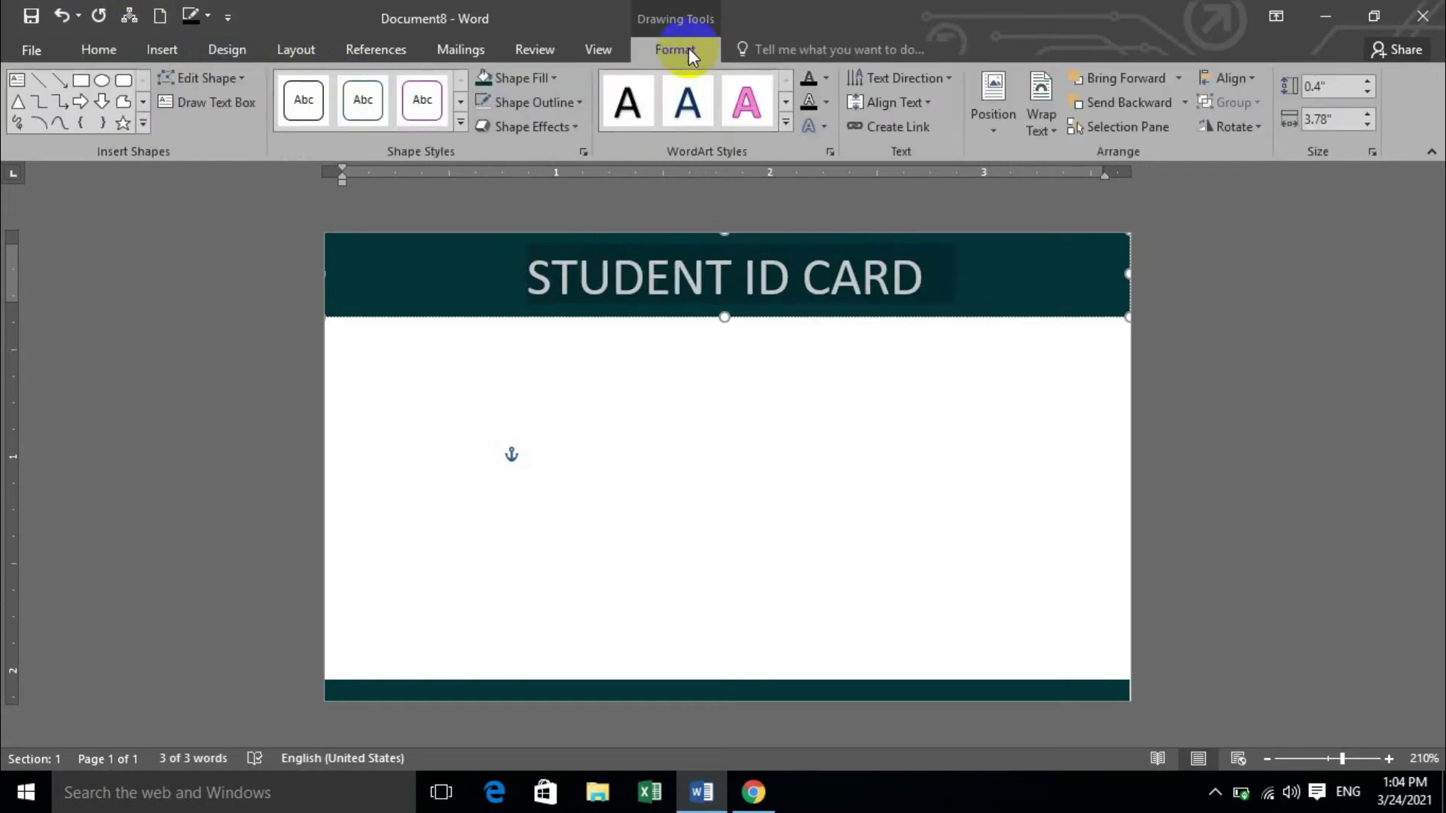
left_click(582, 151)
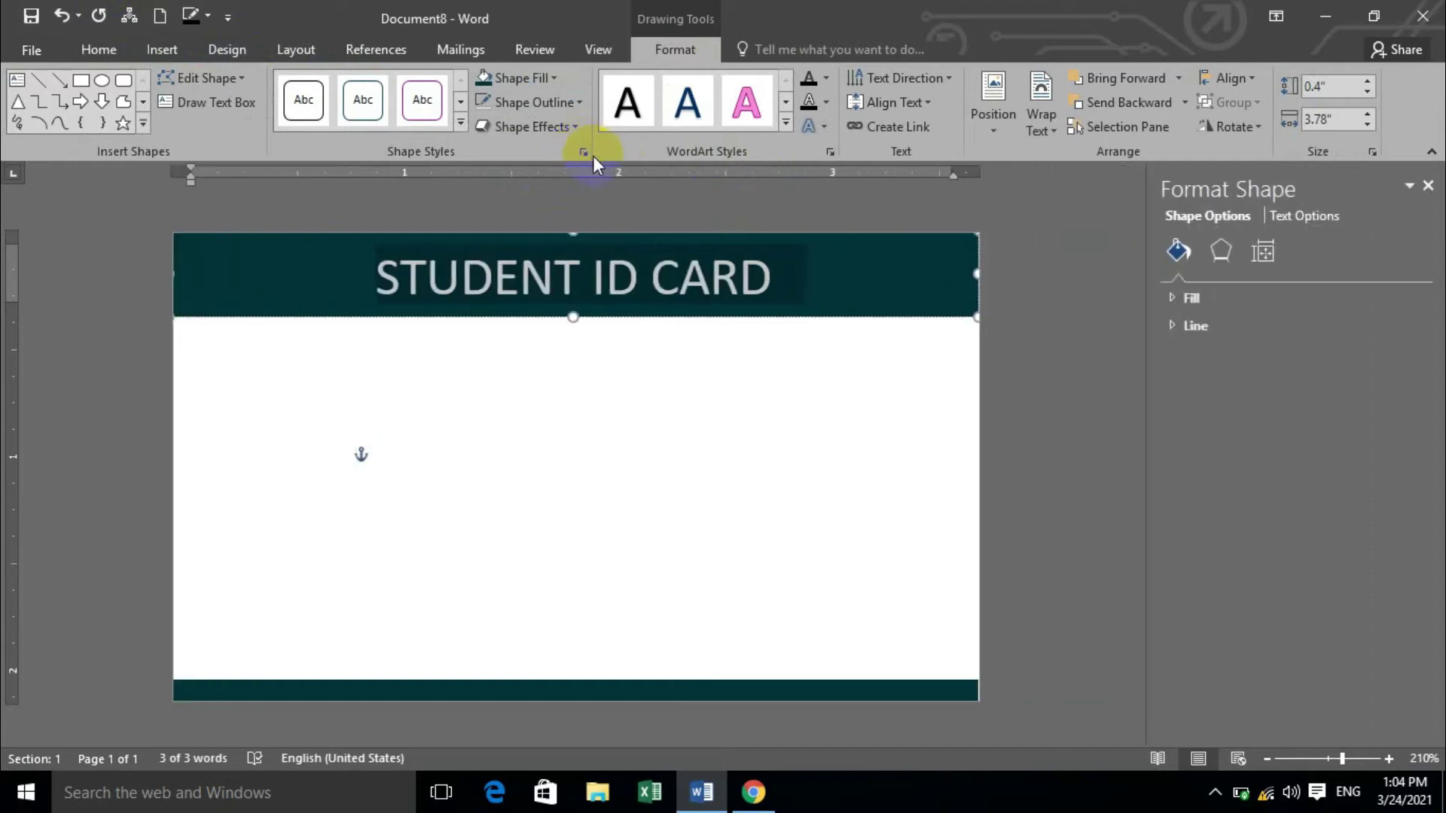
left_click(1255, 259)
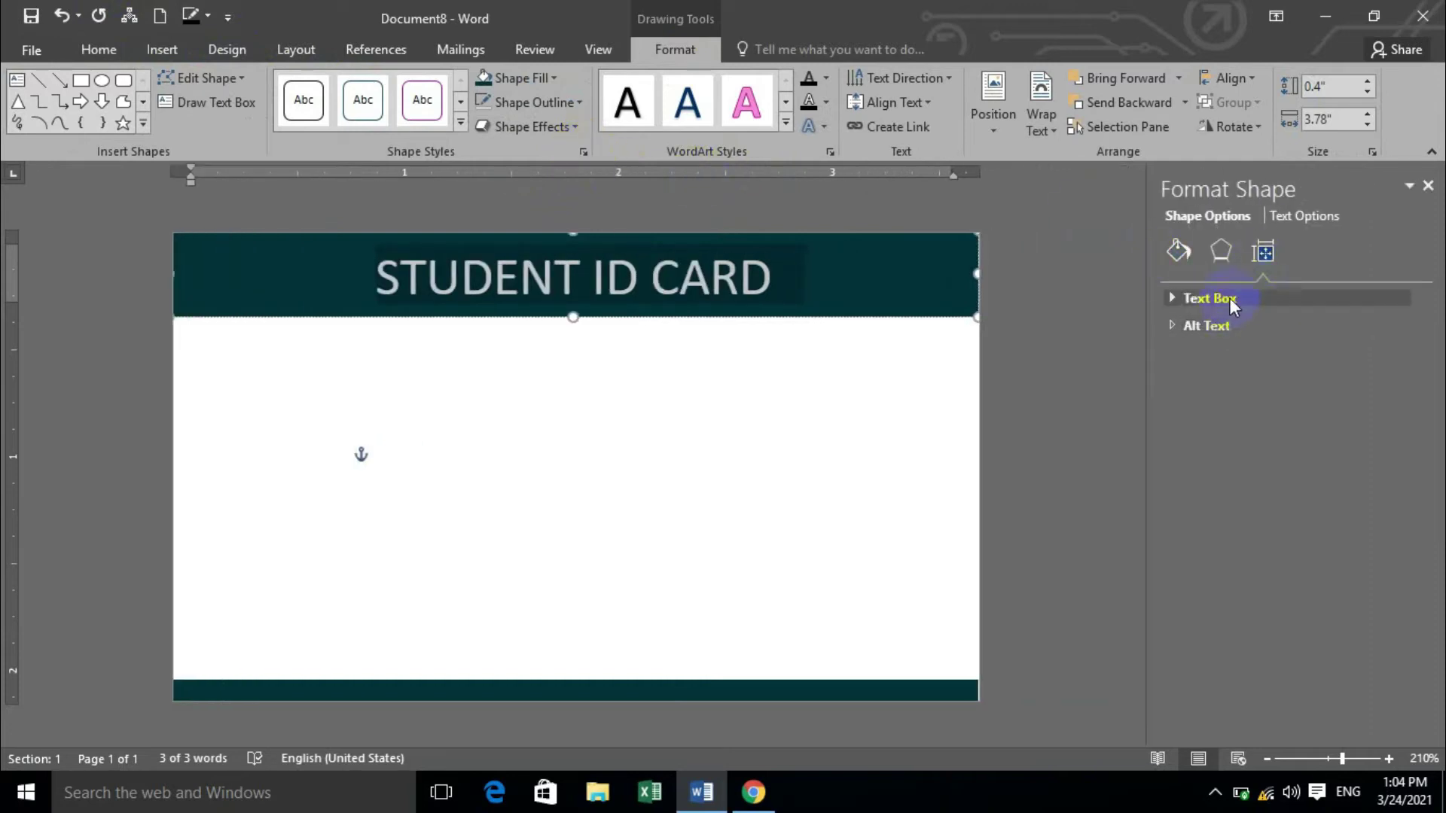
left_click(1223, 300)
left_click(1401, 444)
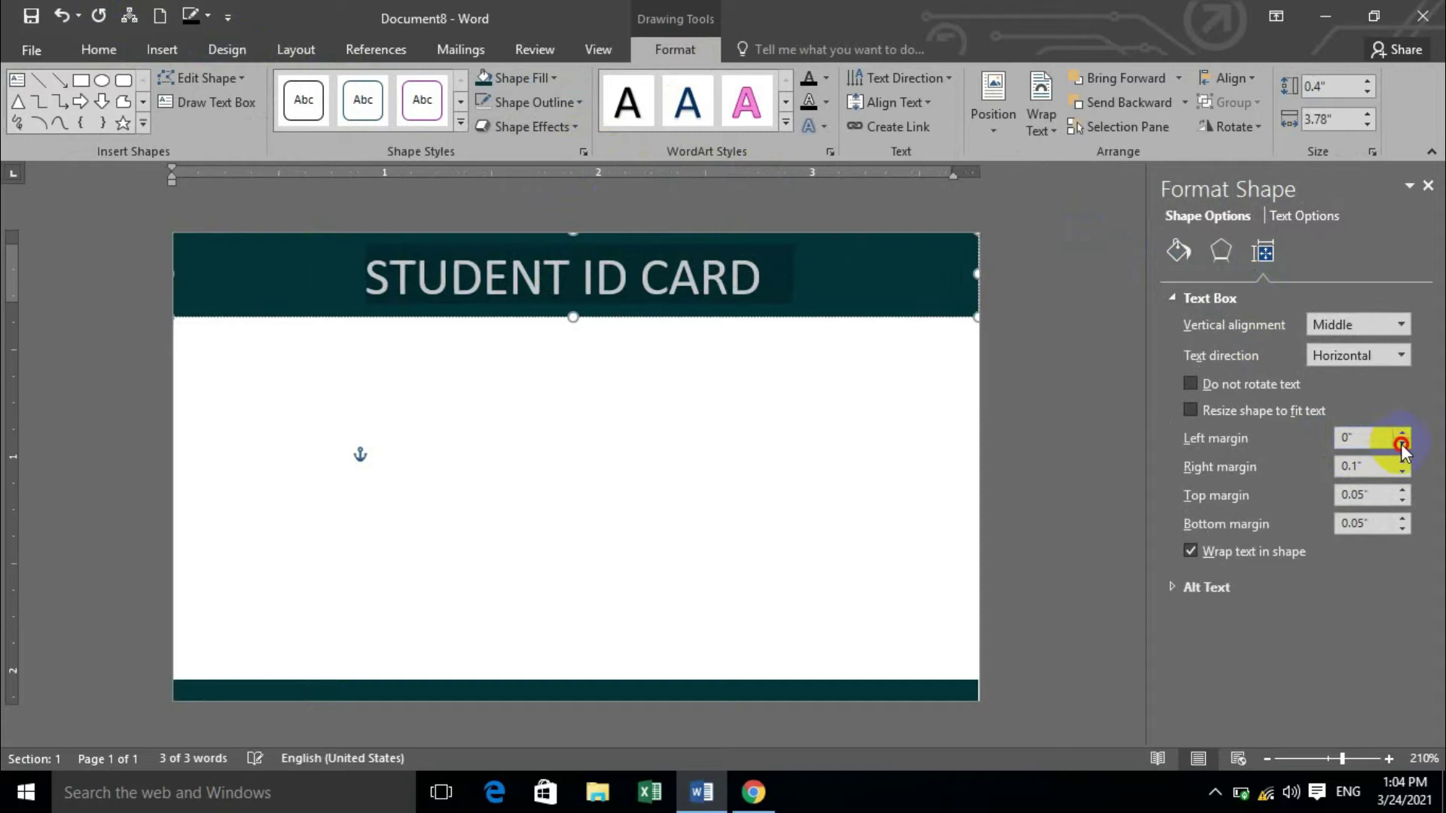
left_click(1402, 472)
left_click(1402, 500)
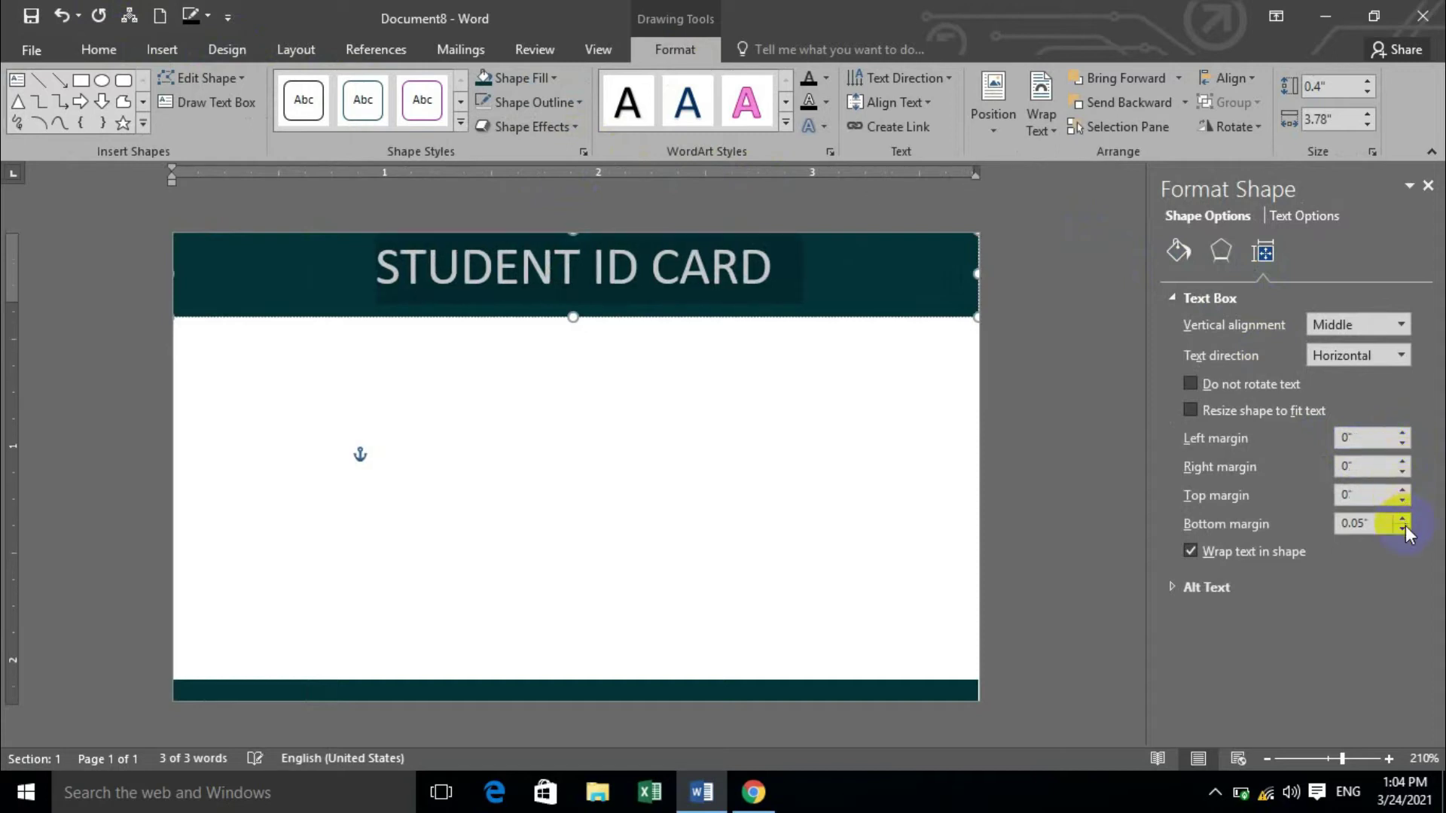
left_click(1402, 528)
left_click(842, 300)
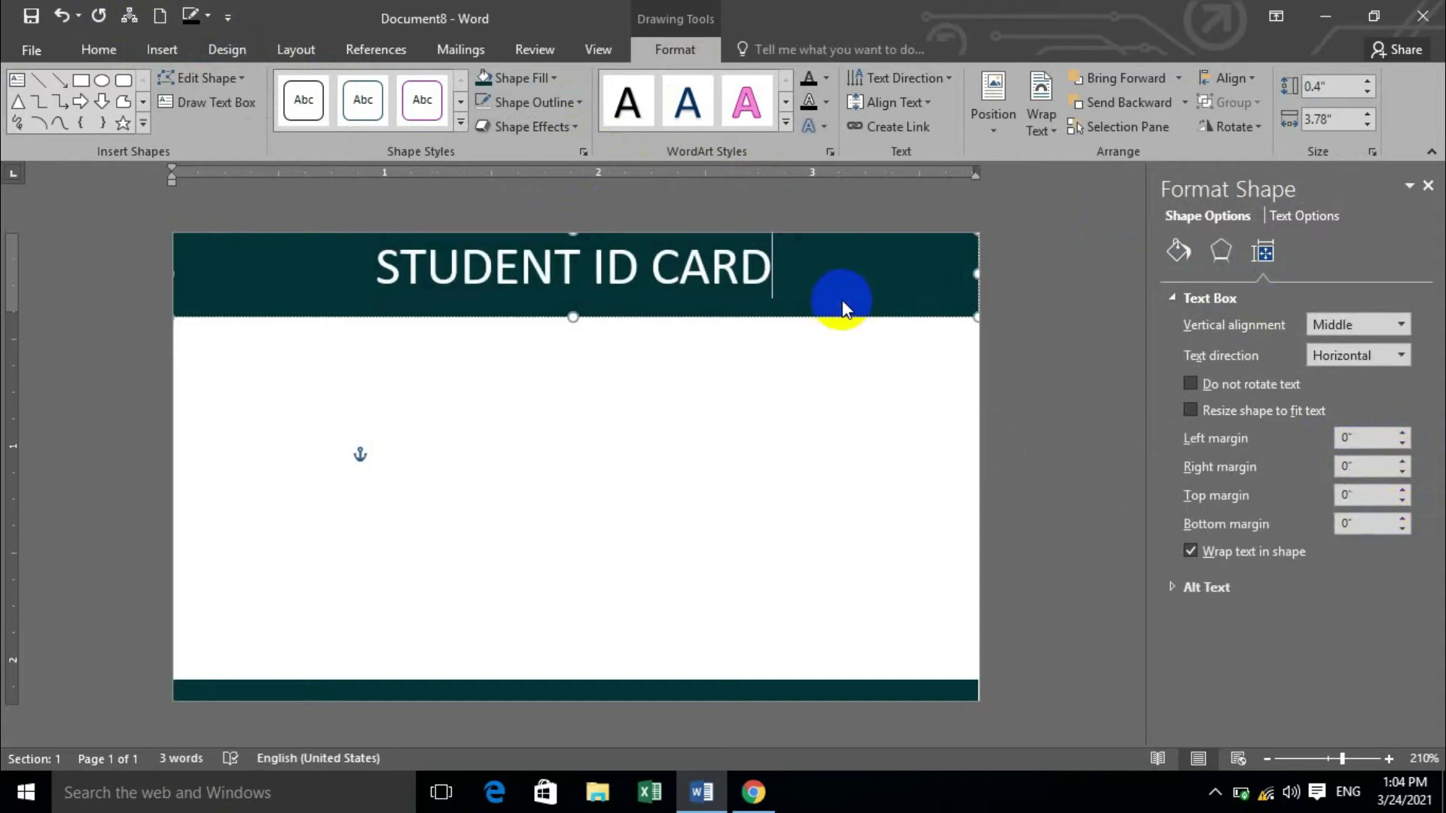
left_click(684, 365)
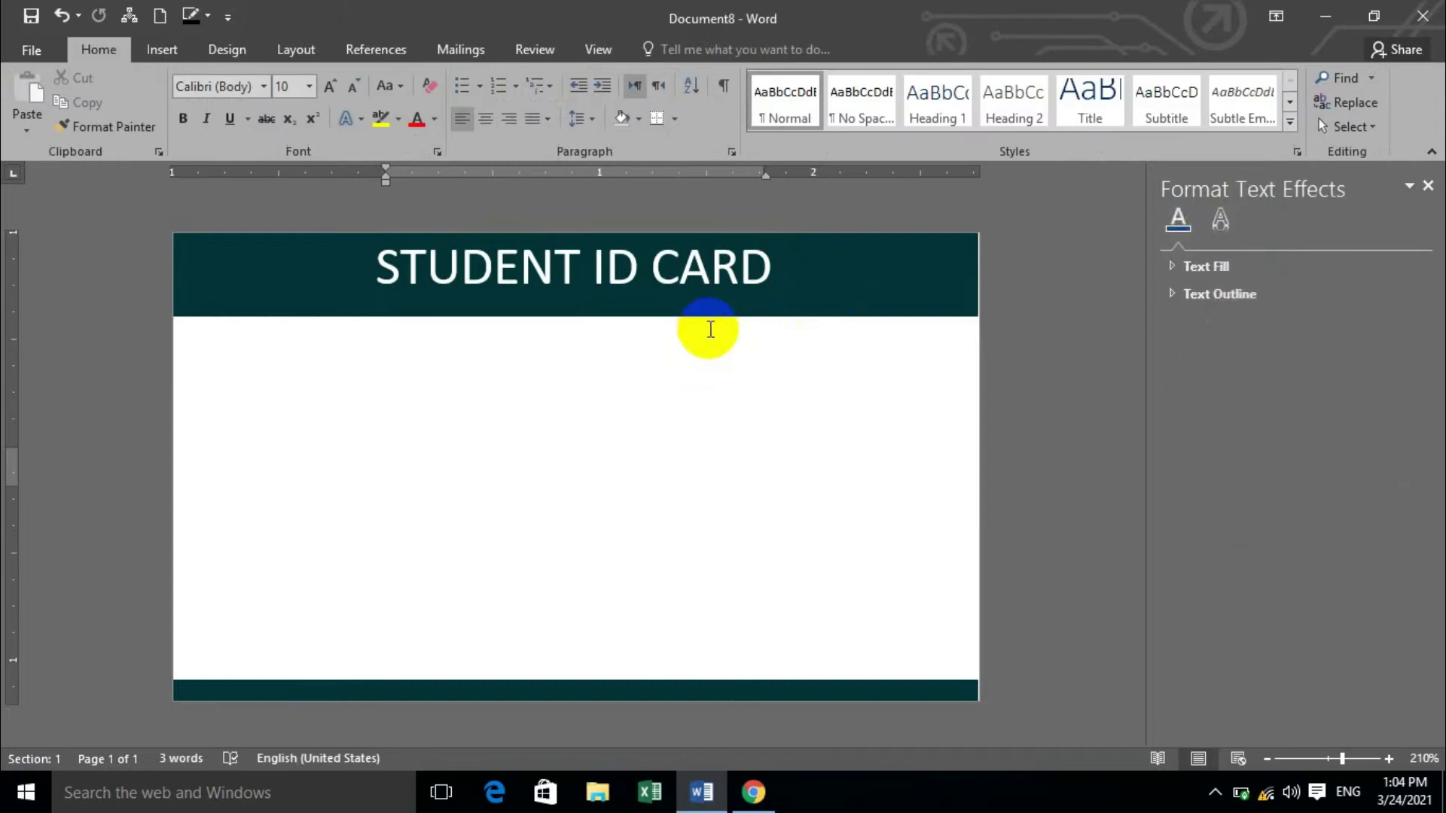
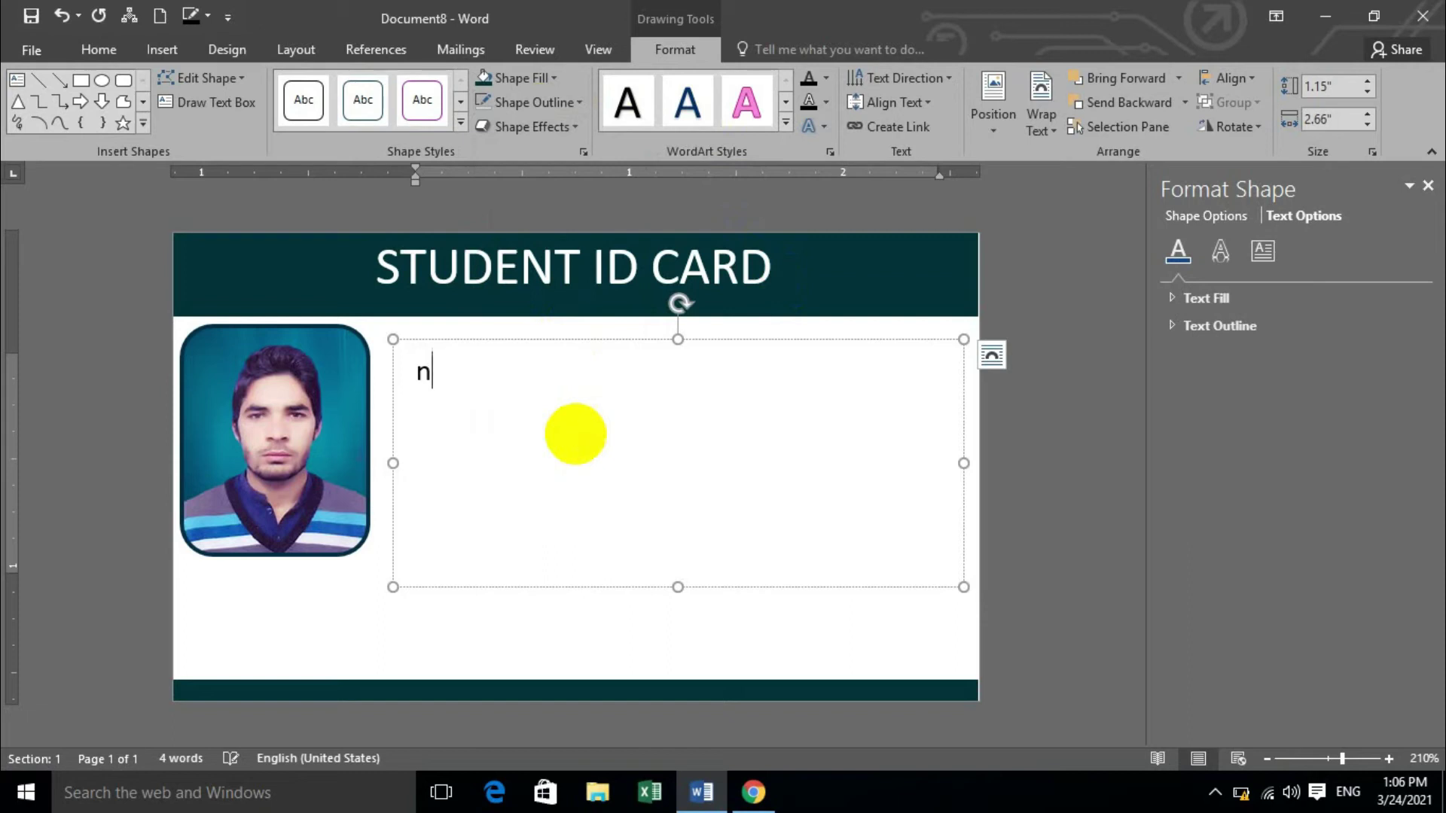
Type the Name line with the student's name, then start a second line with 's/o:'.
key("Return")
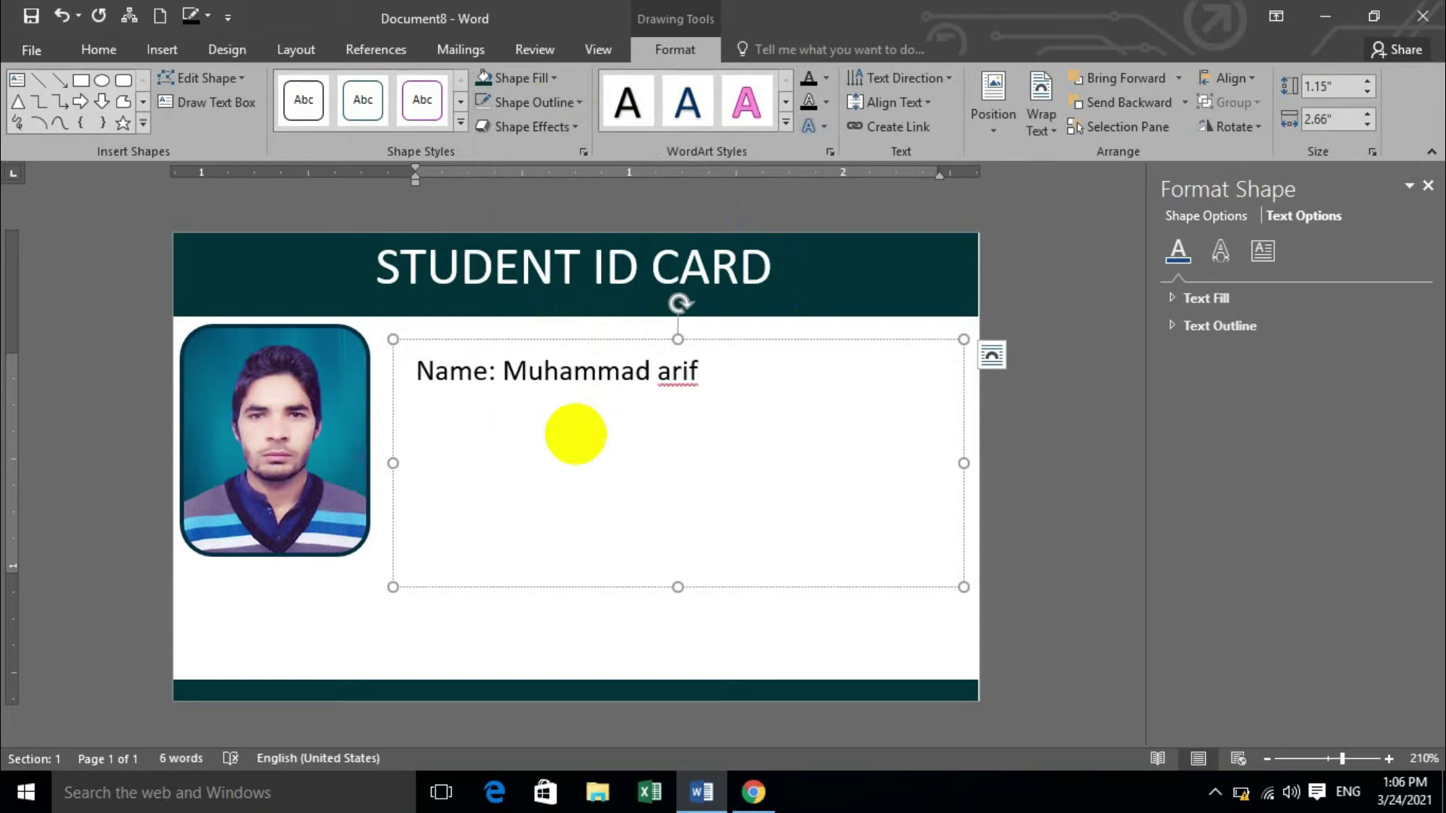
type("s/o")
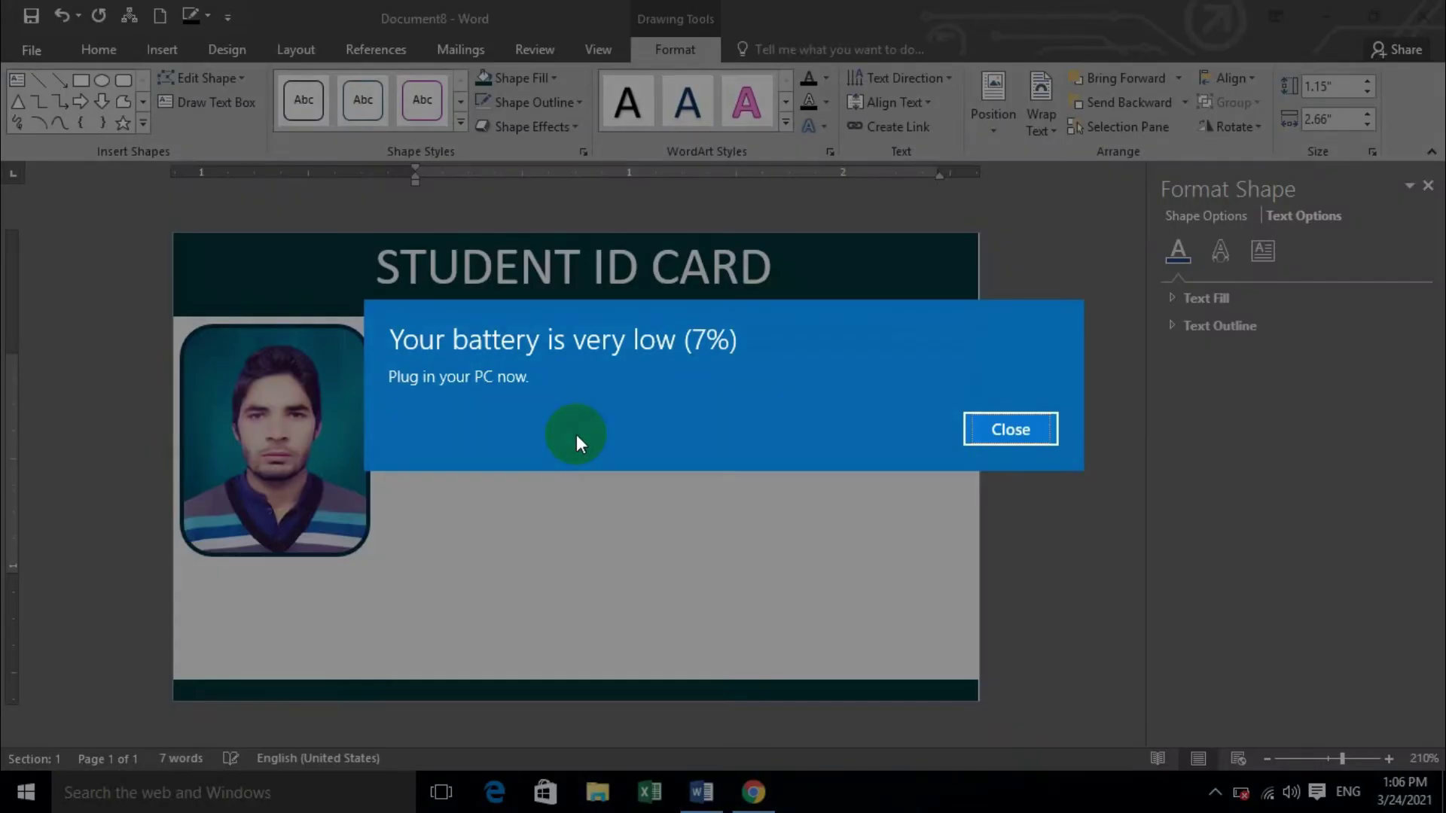
key("Return")
type(":")
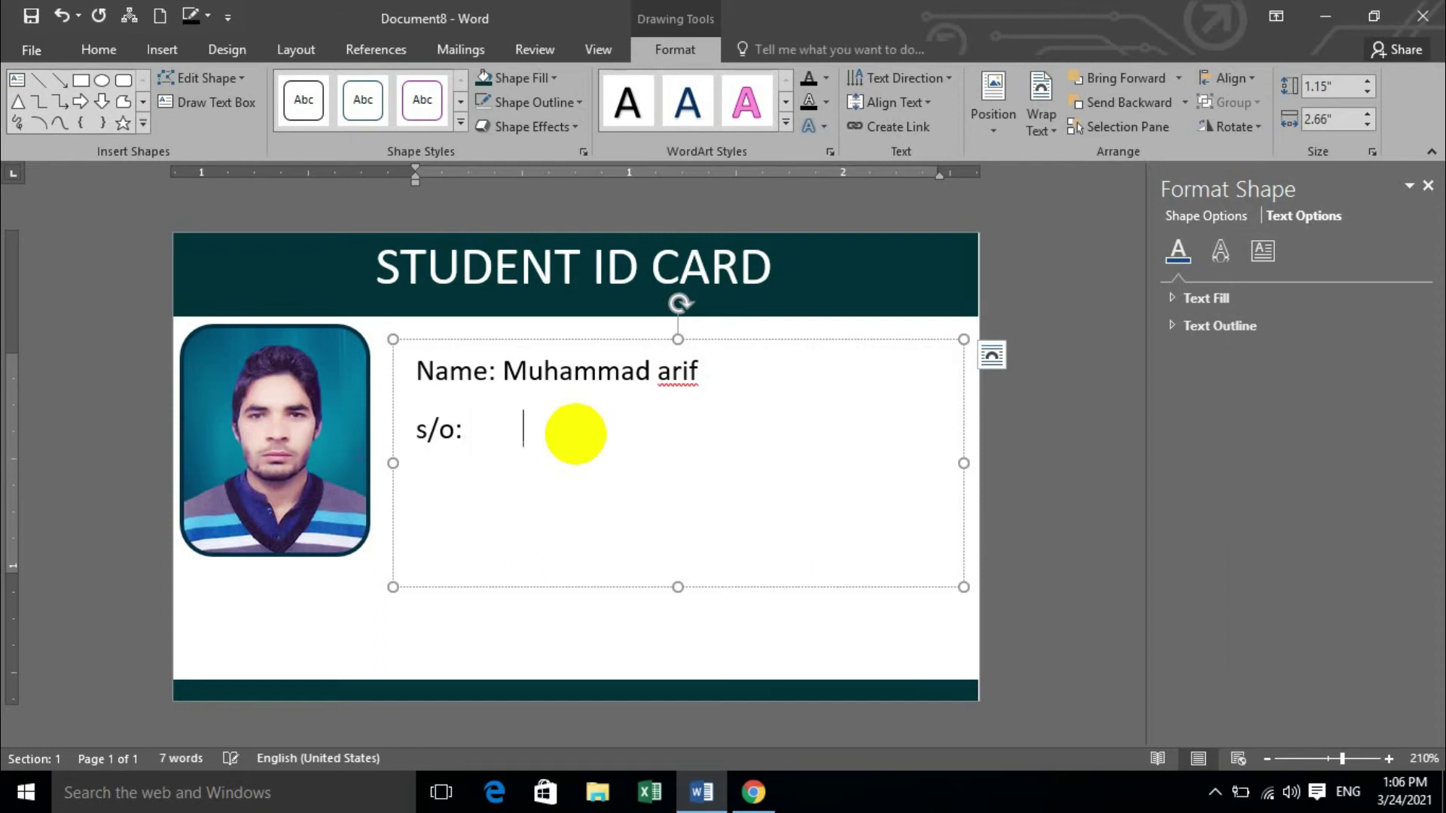
Dismiss the update notification and close Settings to return to the card text.
key("space")
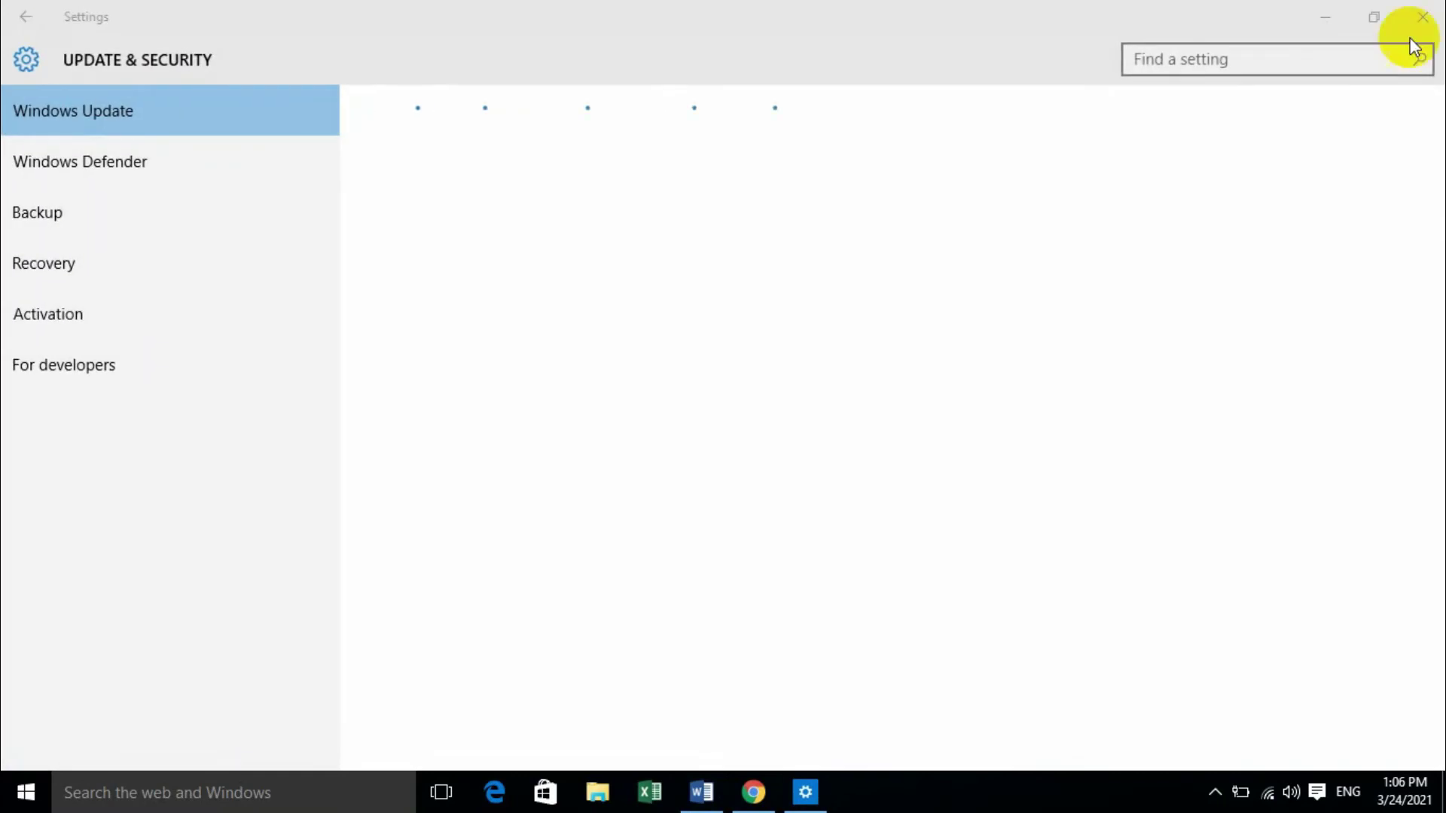
left_click(1422, 16)
left_click(484, 433)
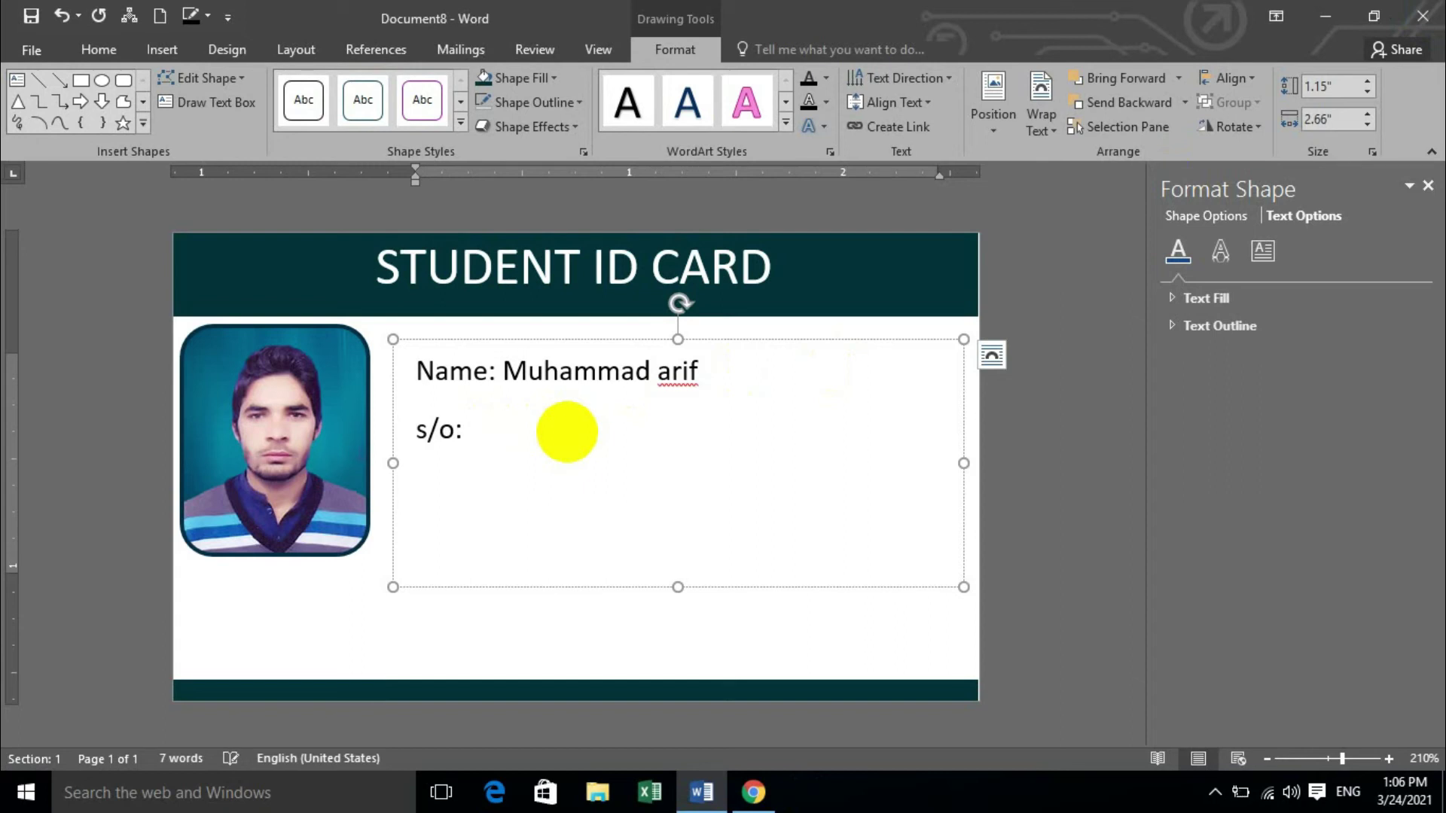
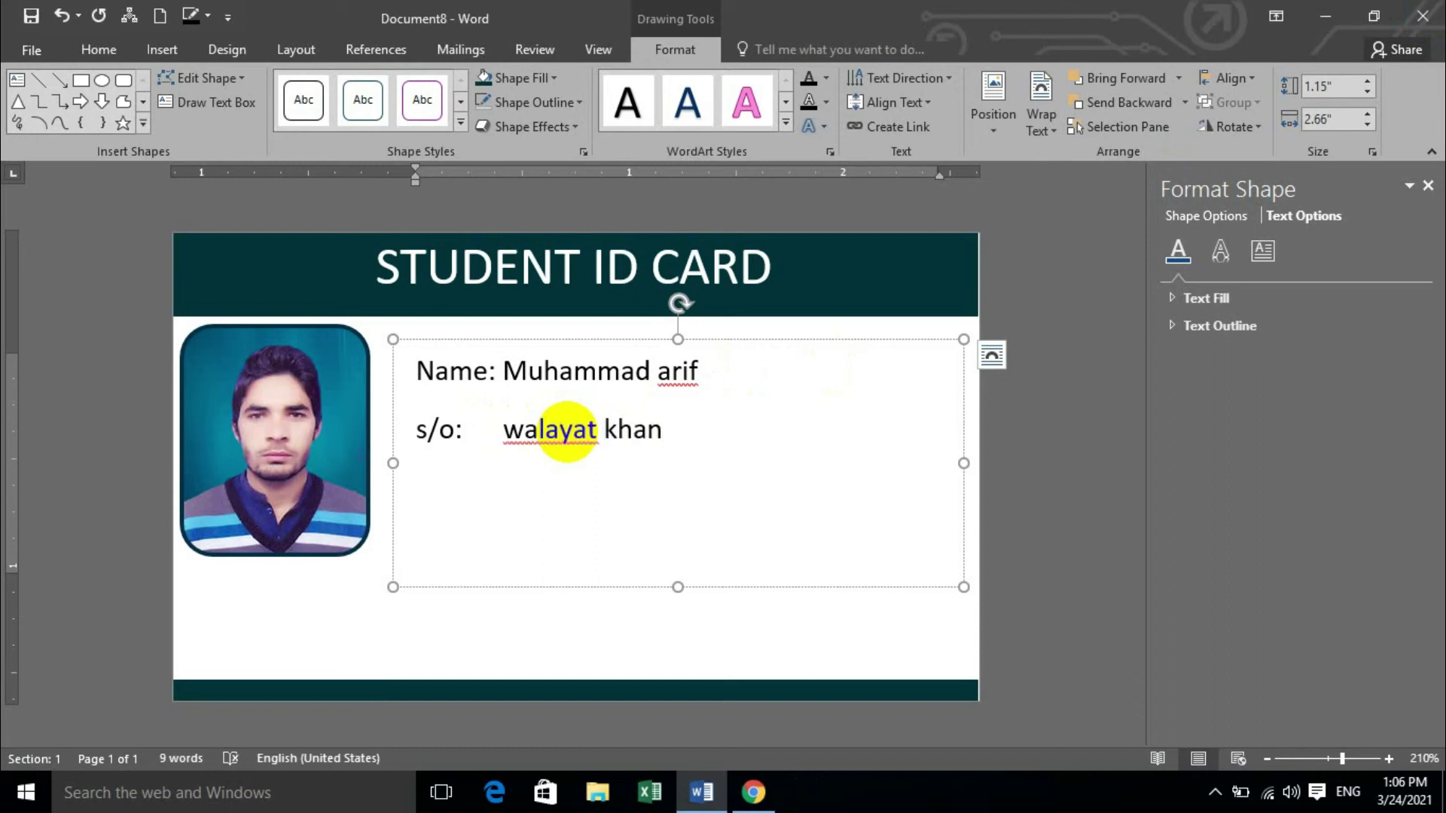
Type the father's name after 's/o:' and capitalise its first letter to W.
left_click(526, 431)
right_click(561, 440)
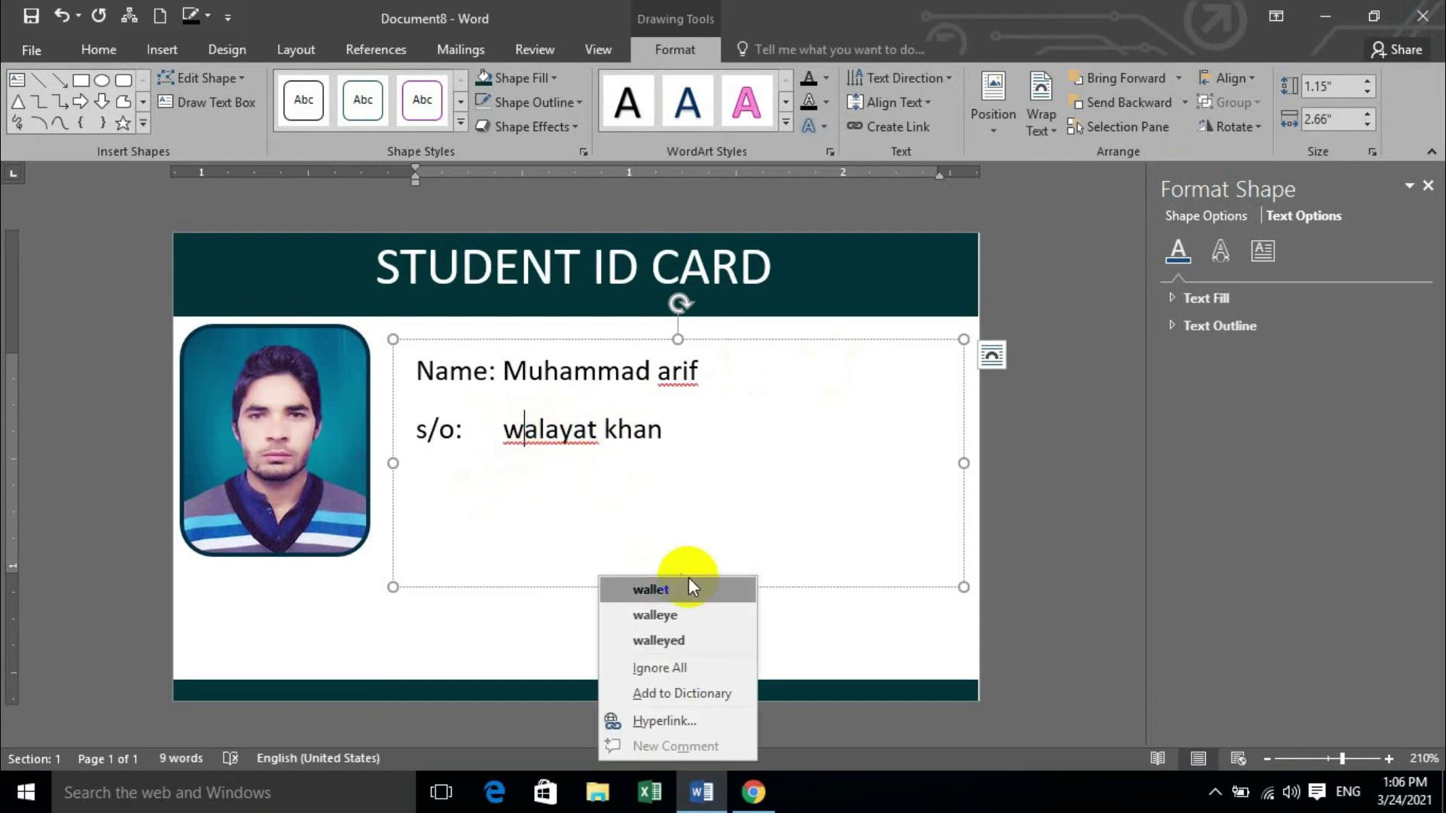
left_click(528, 421)
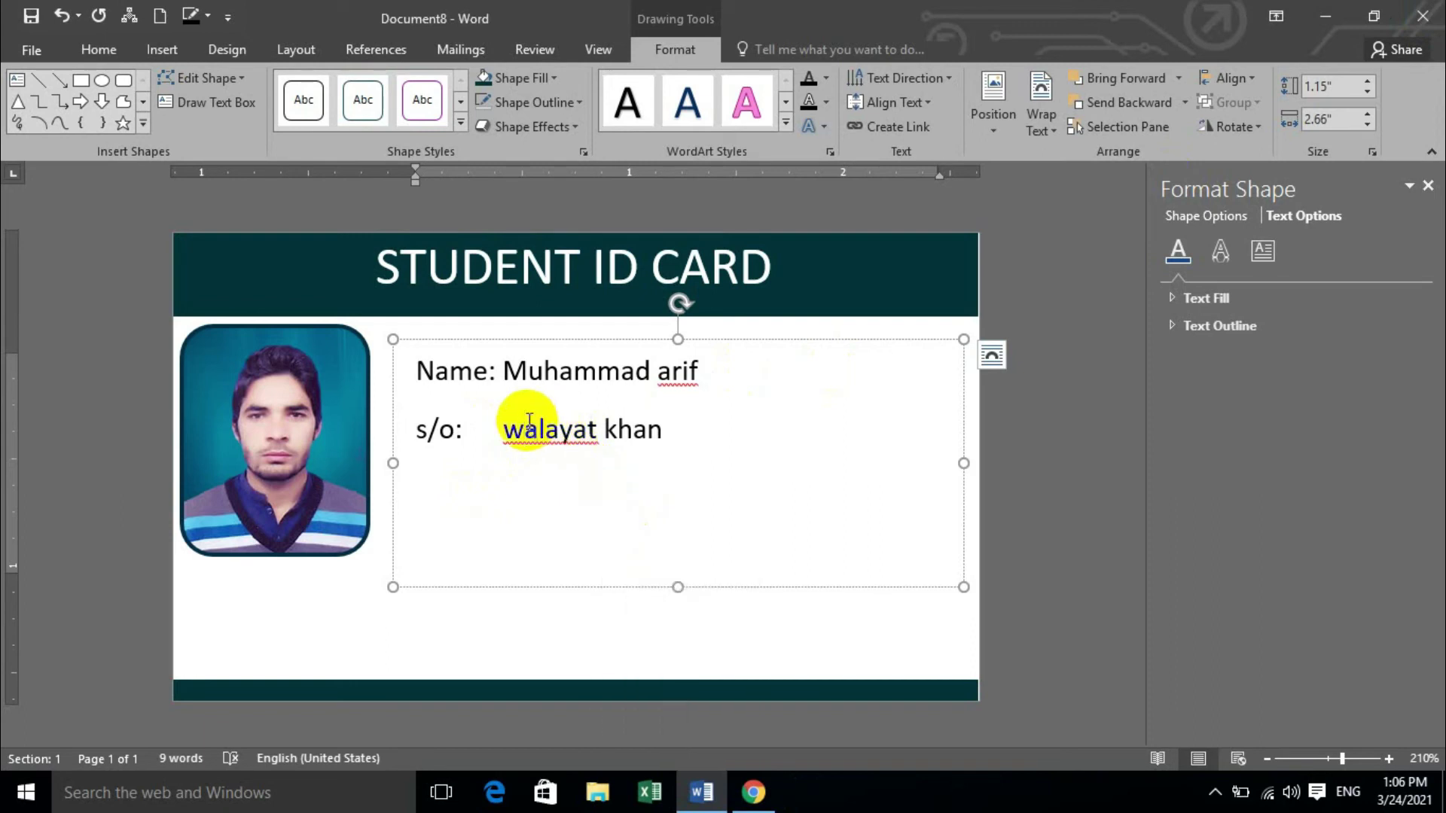
key("BackSpace")
type("W")
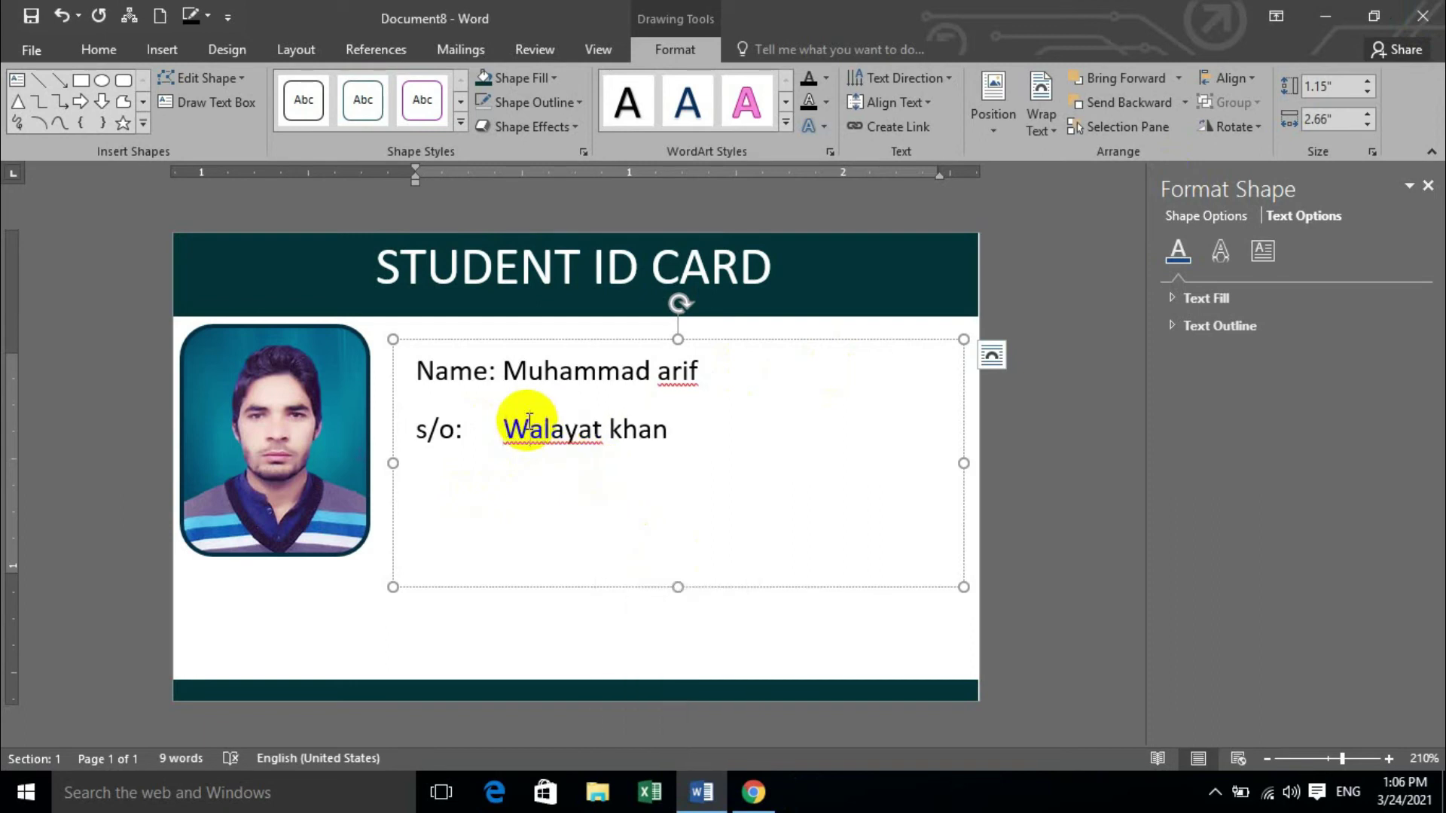
Capitalise the label to 'S/o' using the spelling suggestion.
right_click(691, 374)
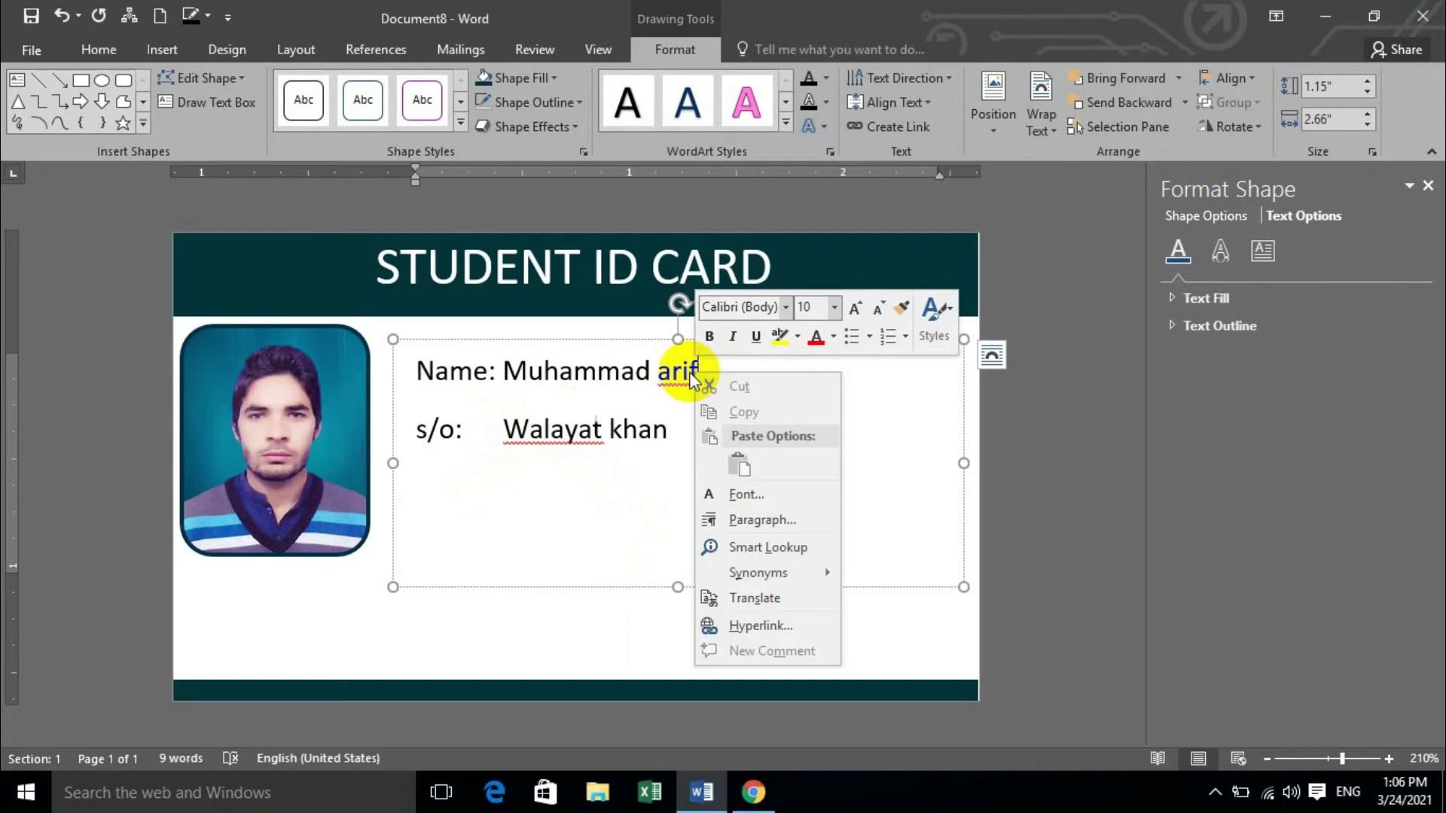
left_click(668, 441)
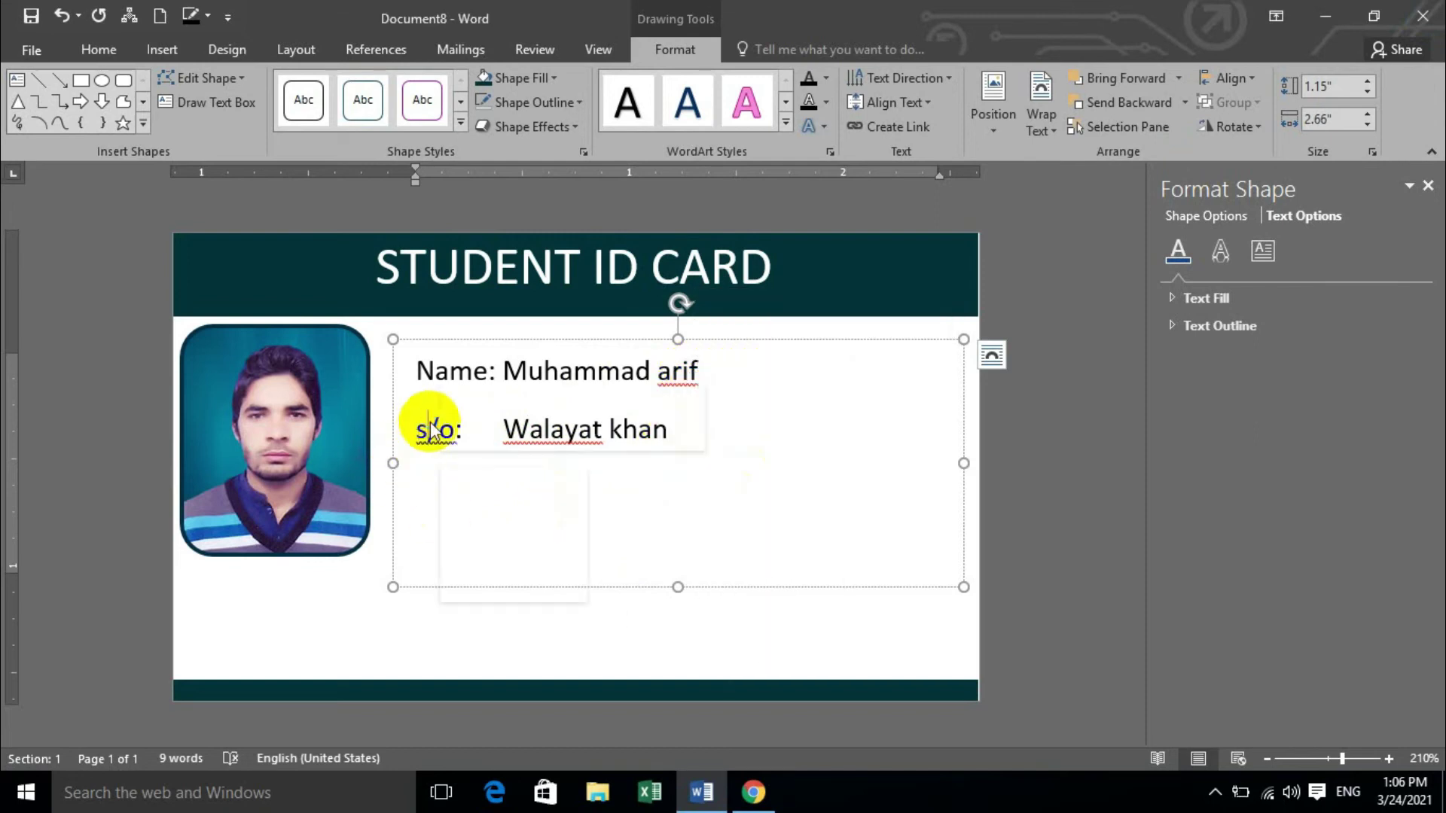
right_click(429, 431)
left_click(461, 488)
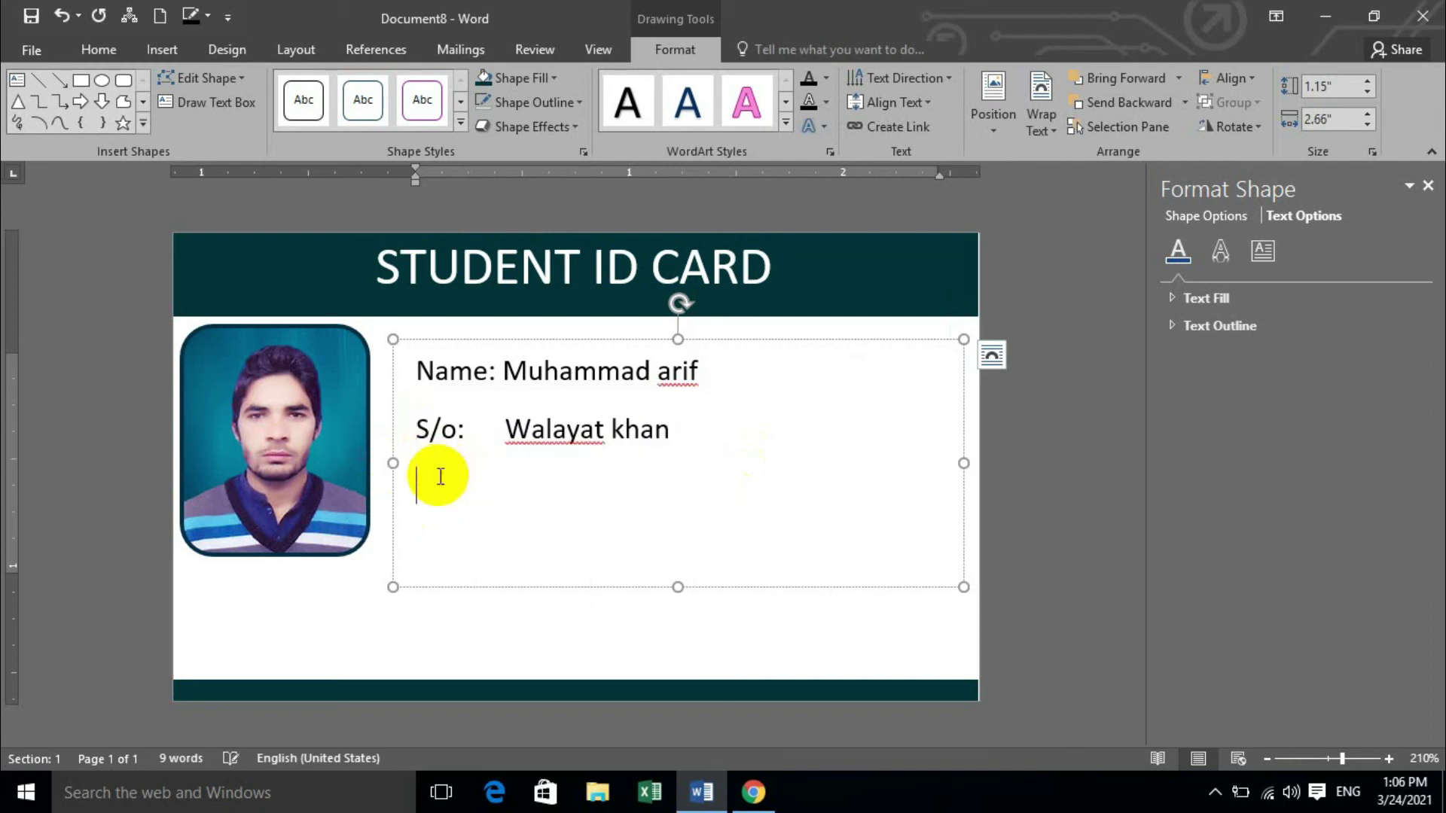
left_click(479, 493)
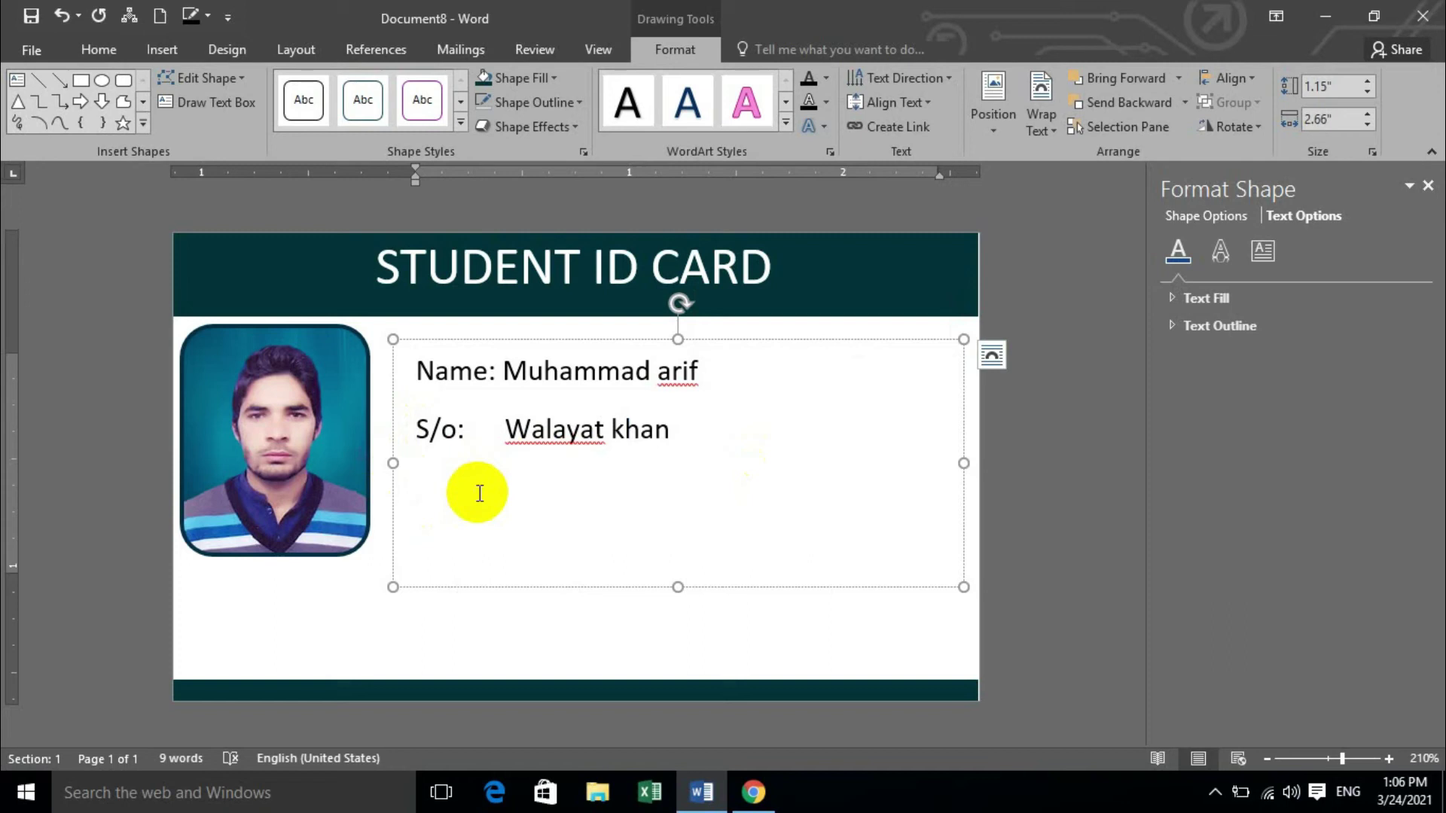
Add 'Class: 10th roll.no: 15' and an Address line with the student's address, then select all lines.
type("class: 10th ")
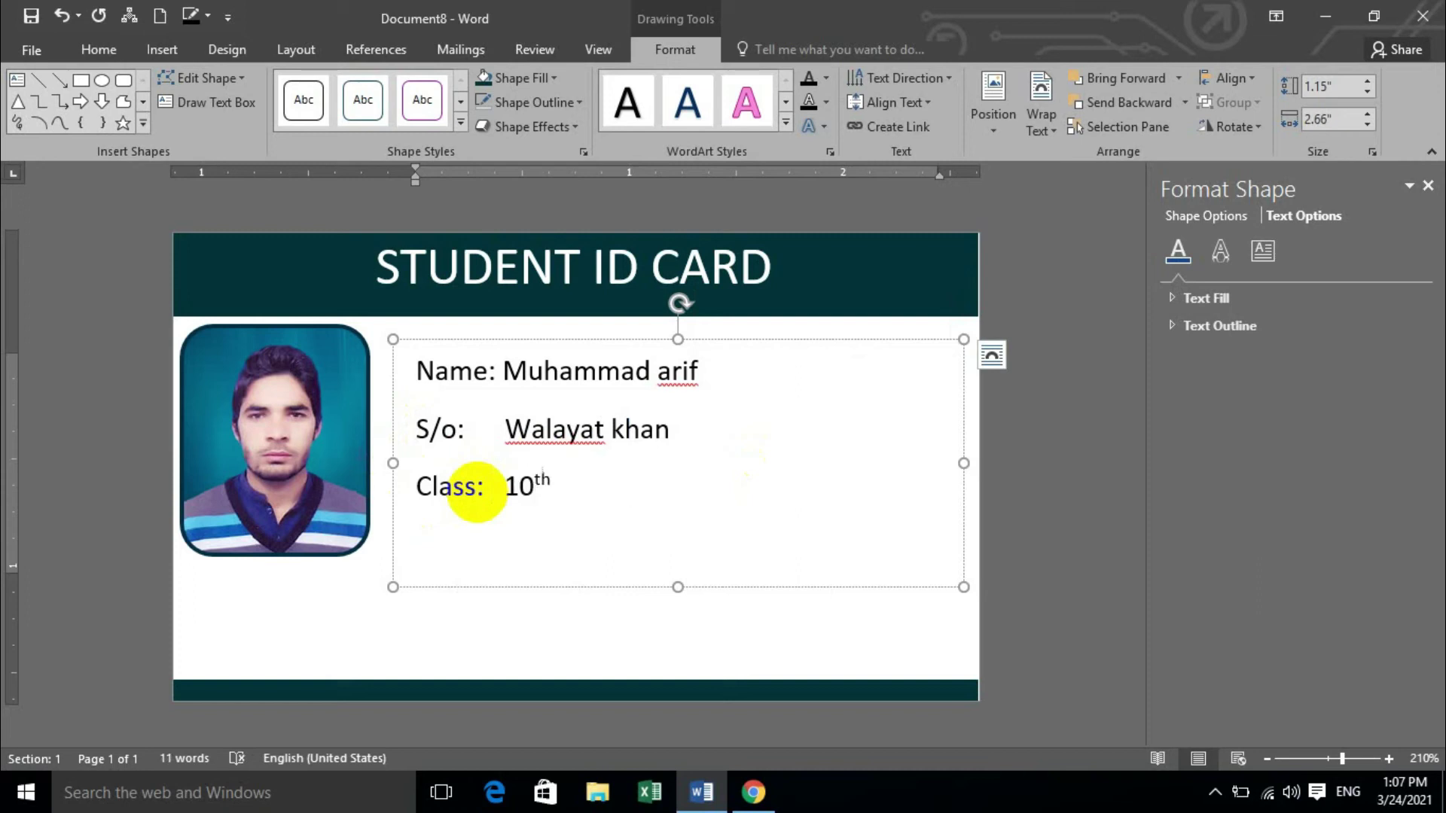
type("roll.no:")
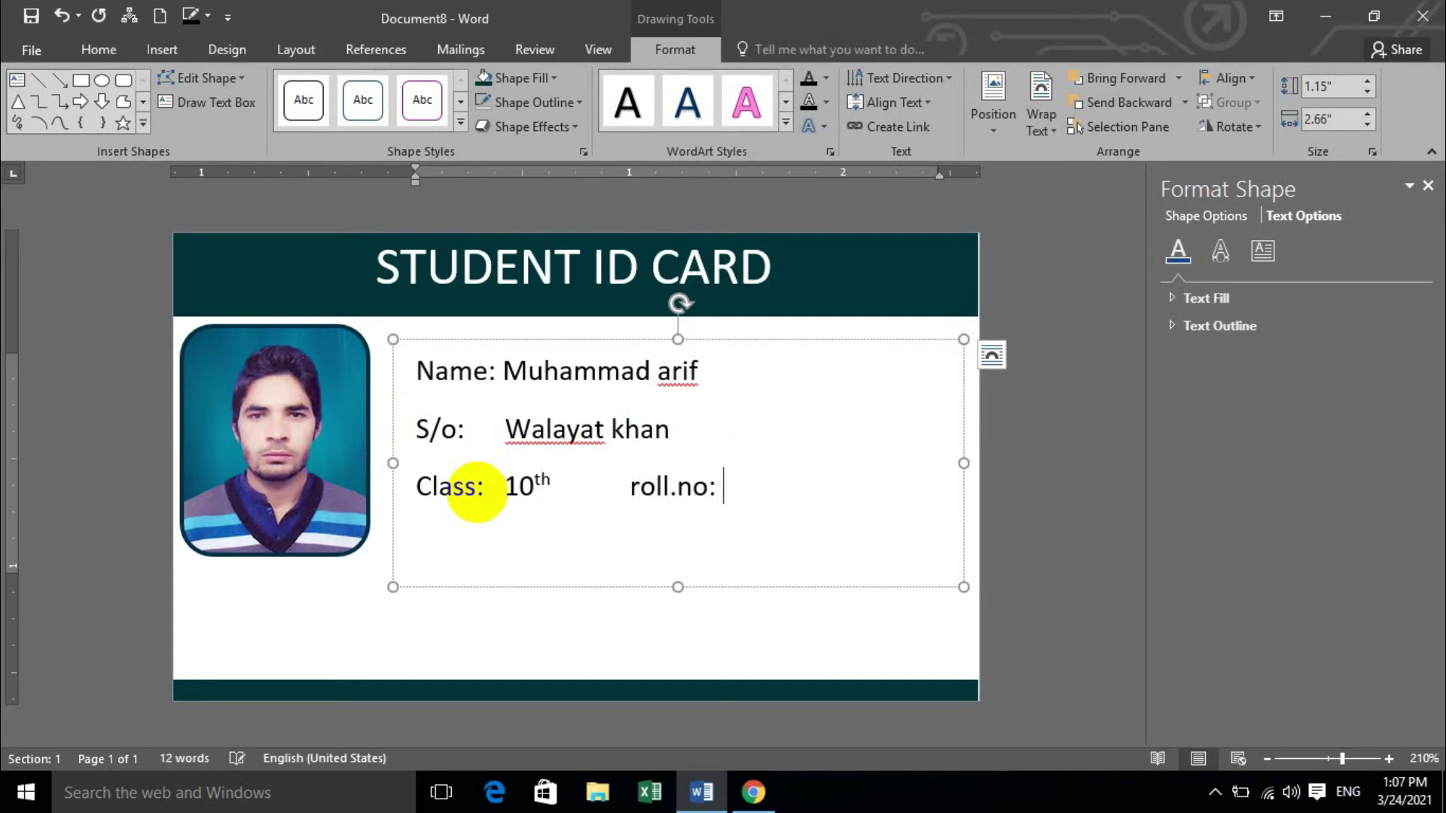
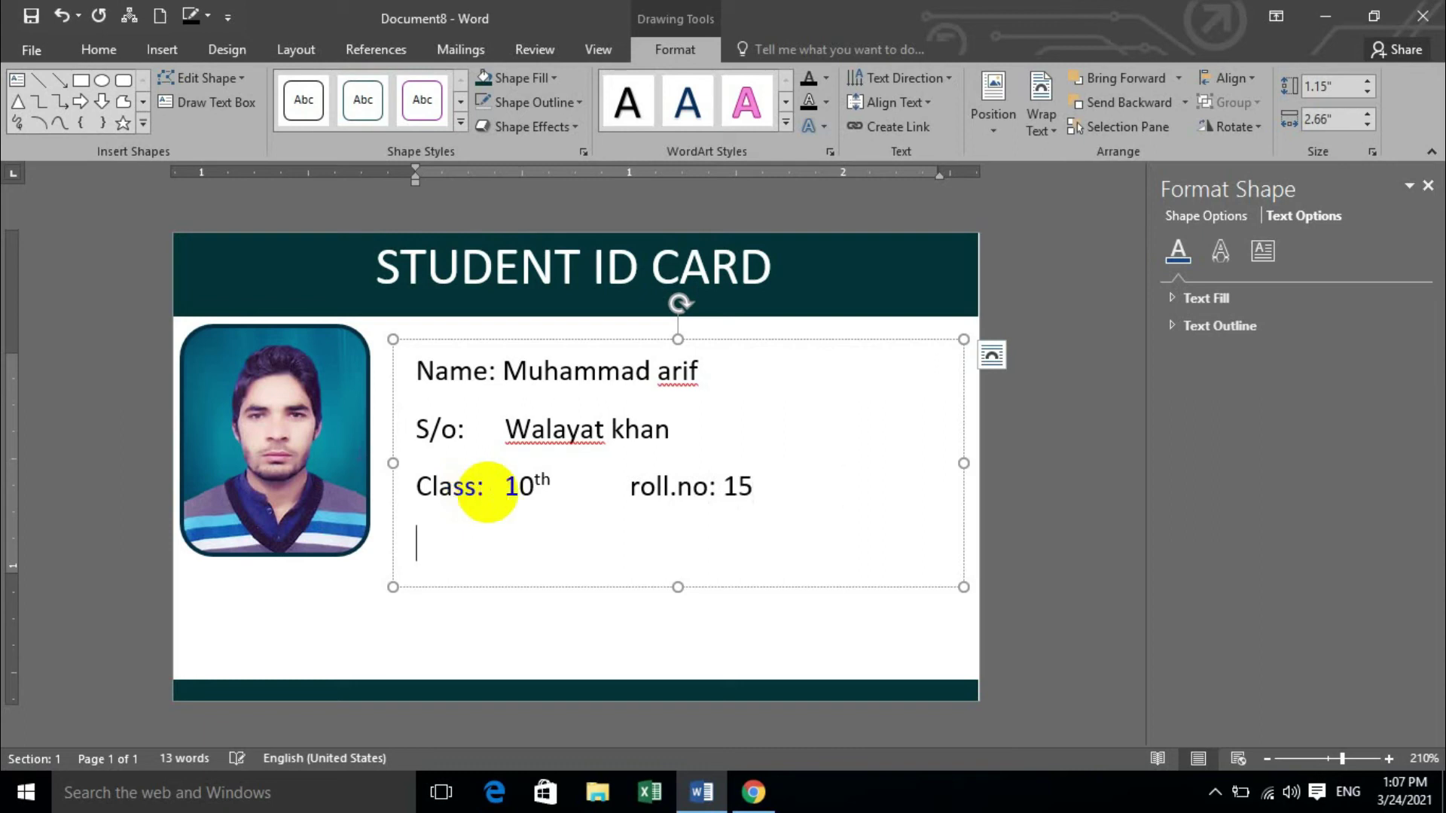
type("ddress:")
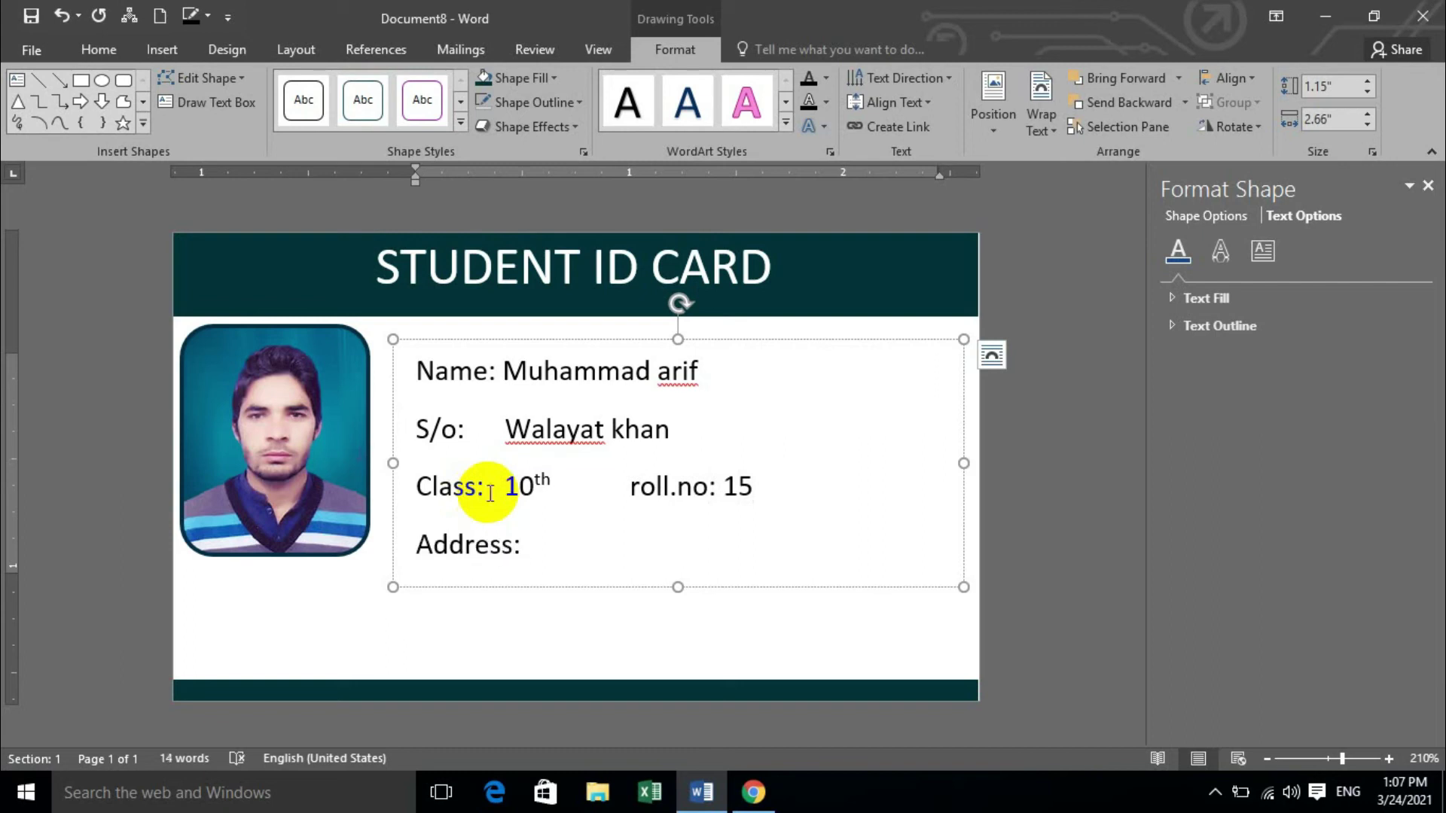
type("kh")
key("BackSpace")
key("BackSpace")
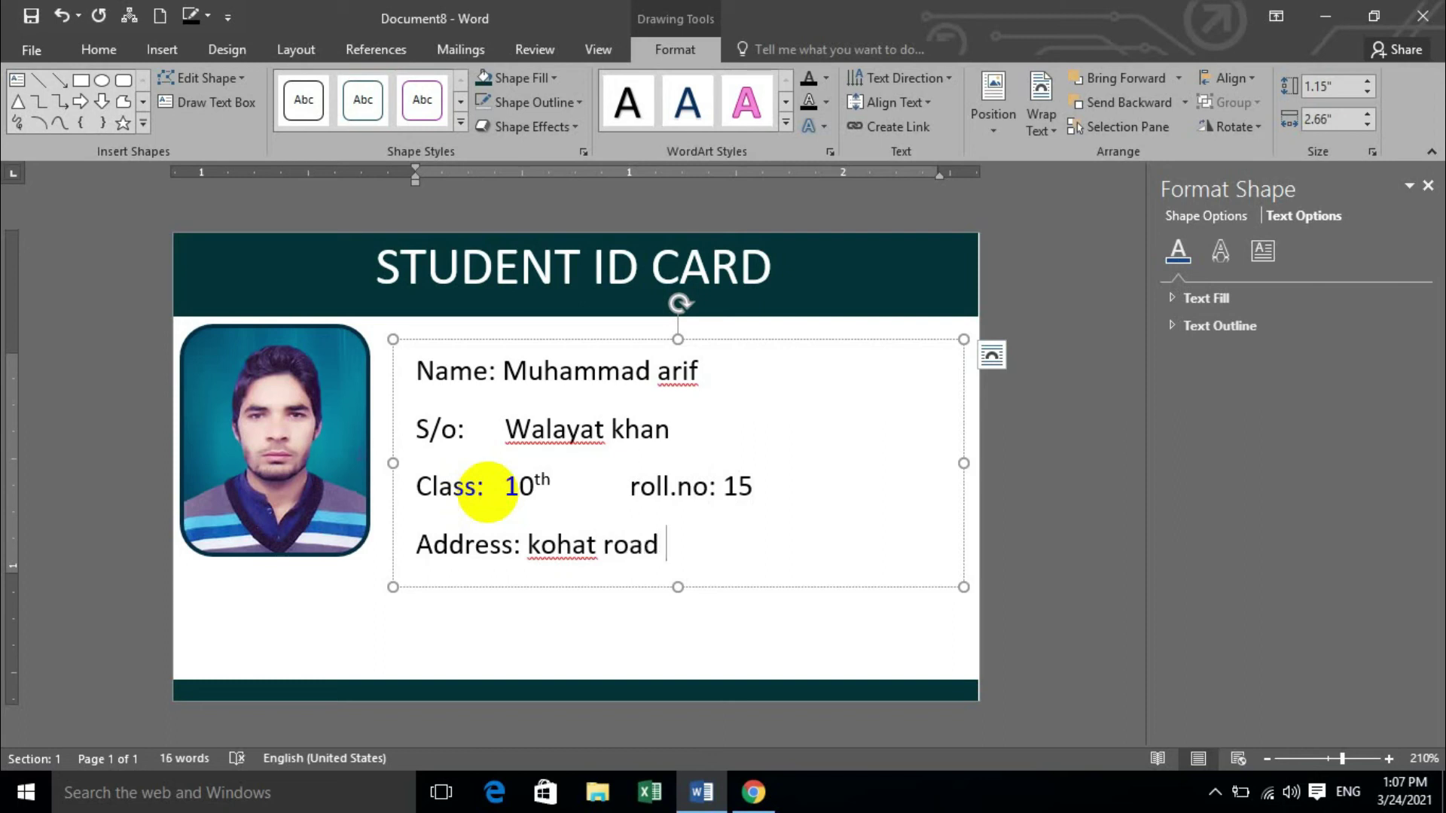
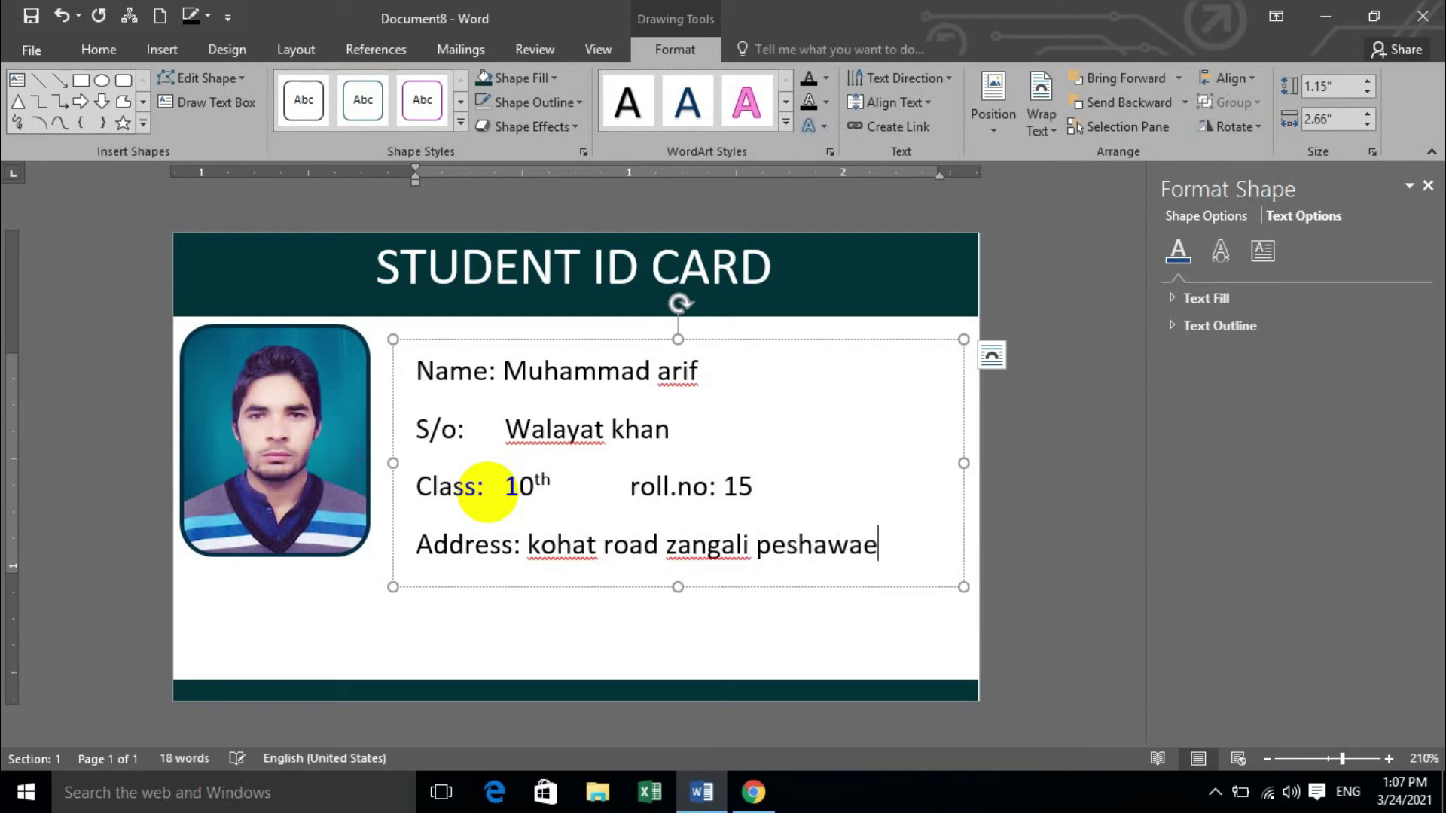
type(".")
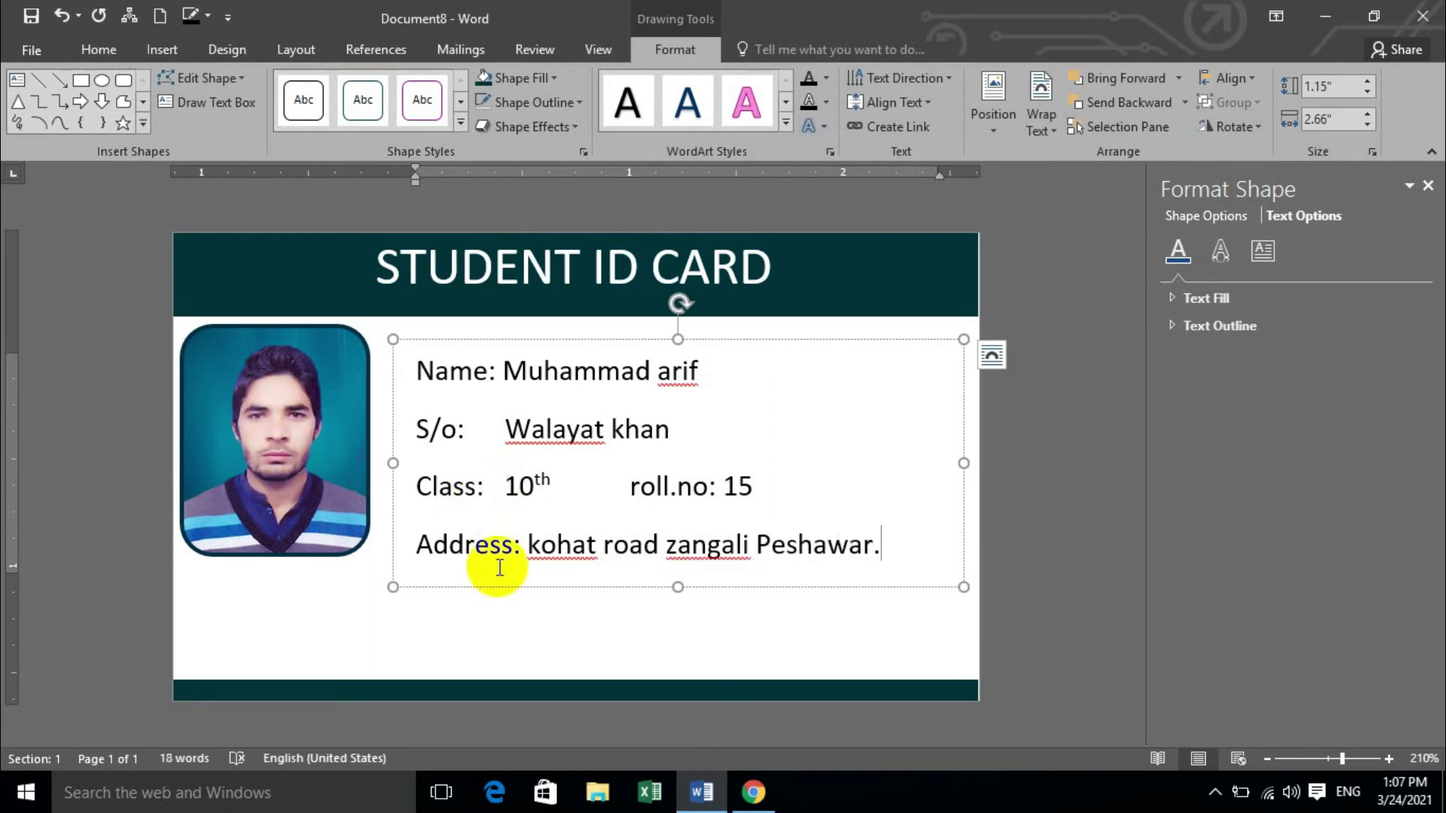
right_click(577, 553)
left_click(765, 434)
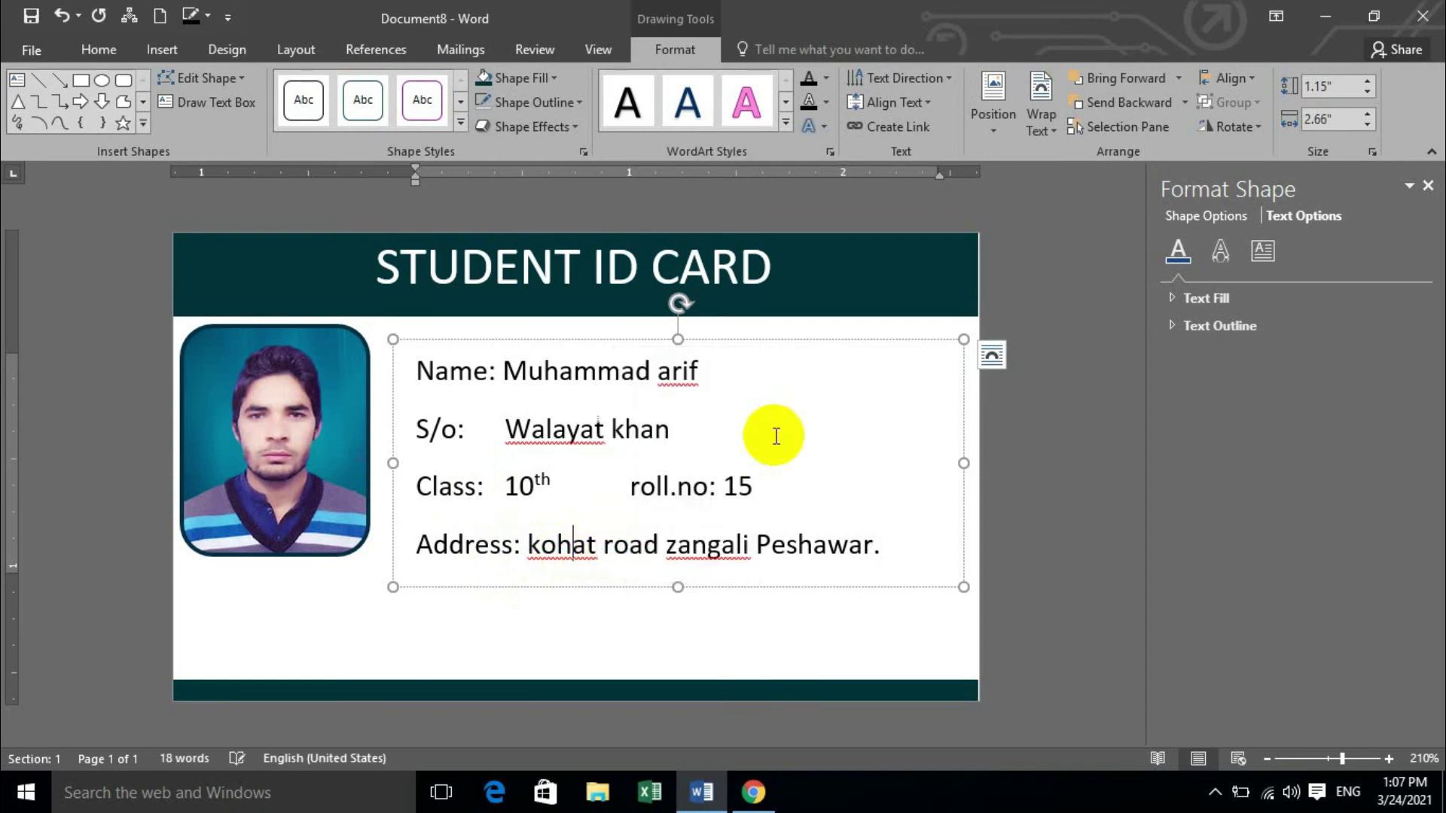
left_click_drag(888, 554, 377, 326)
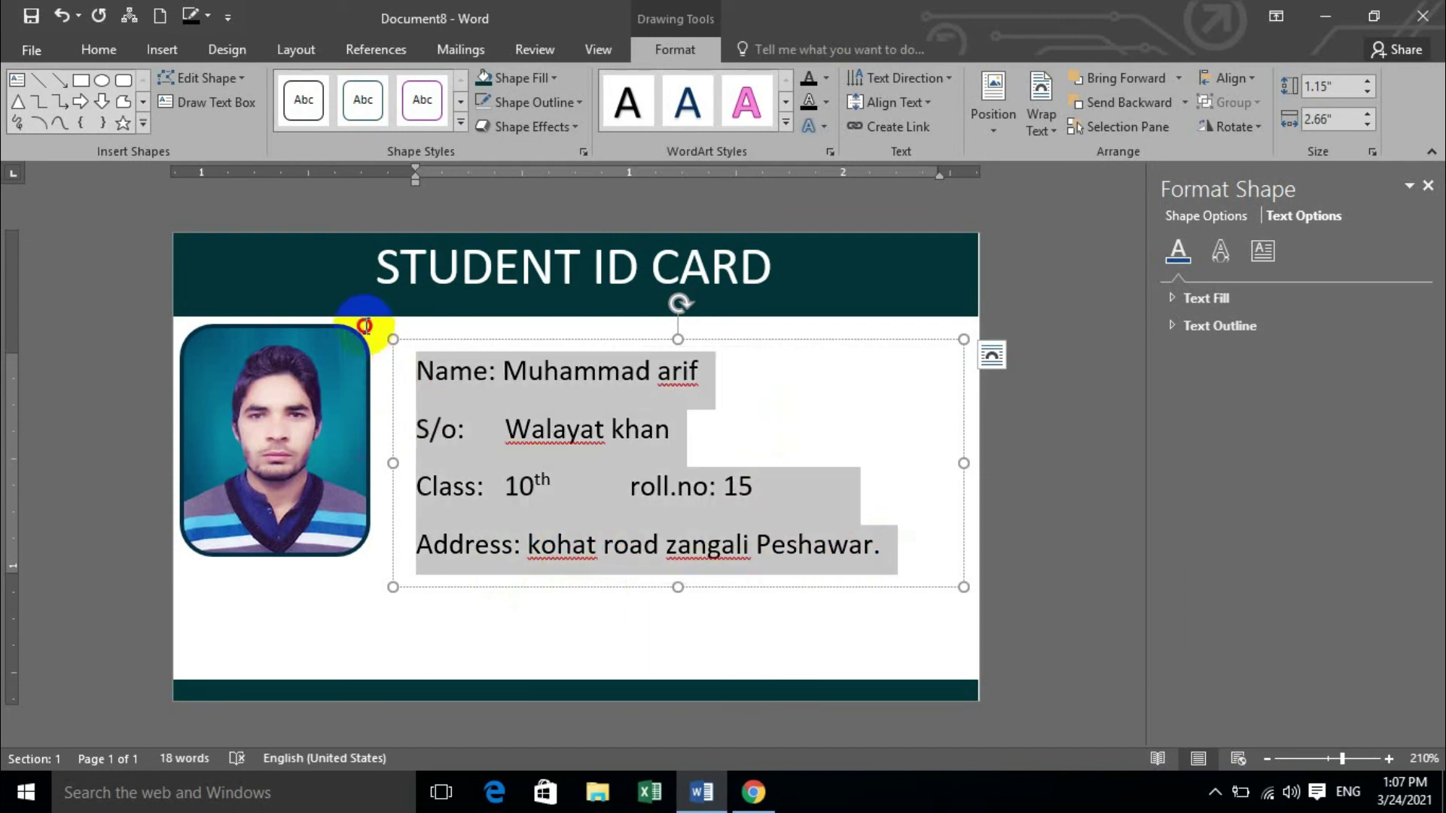
Cut the detail lines' spacing after from 6 pt to 0 pt.
left_click(99, 49)
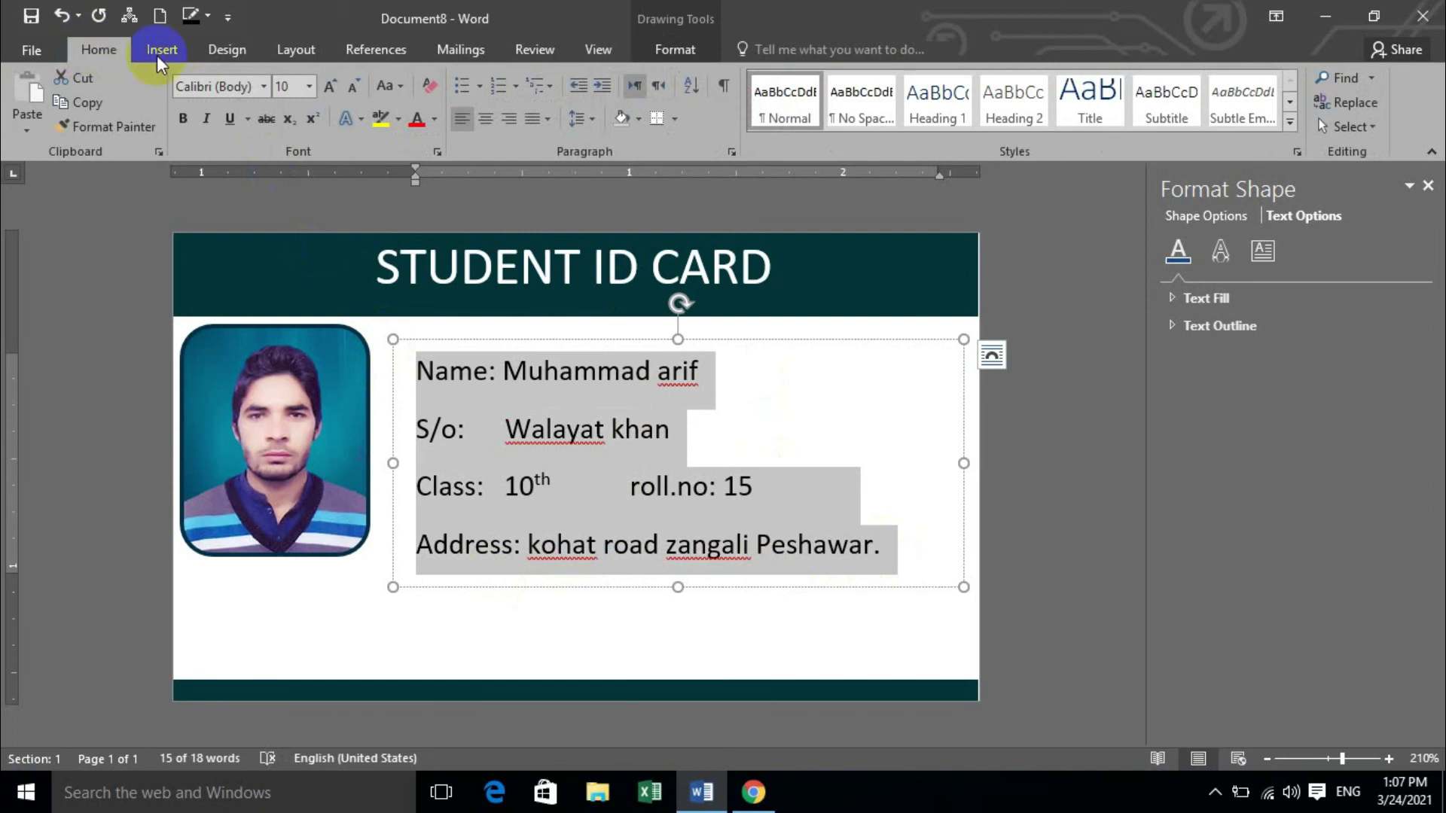
left_click(731, 153)
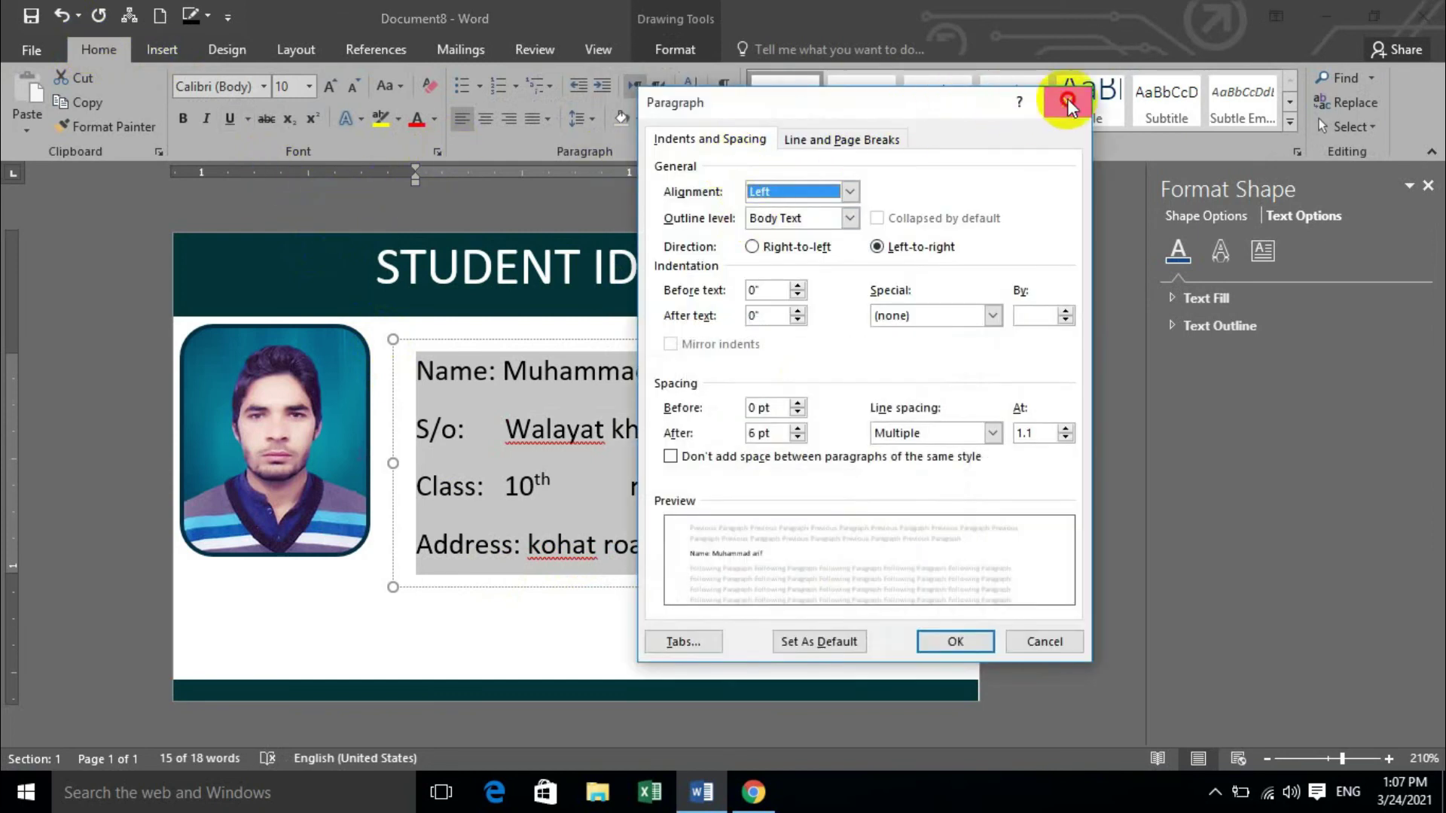
left_click(1067, 102)
left_click(303, 47)
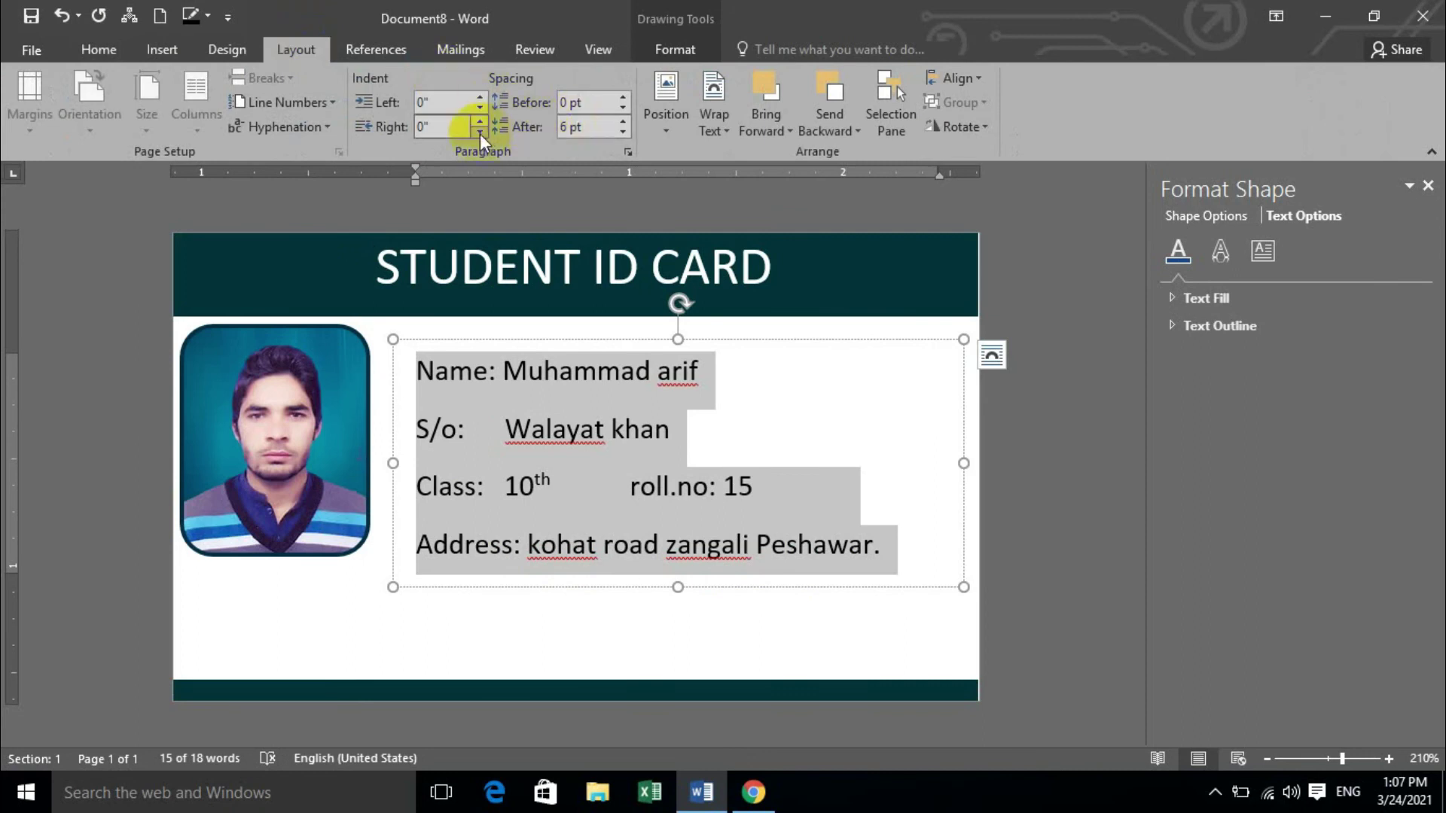
left_click(621, 137)
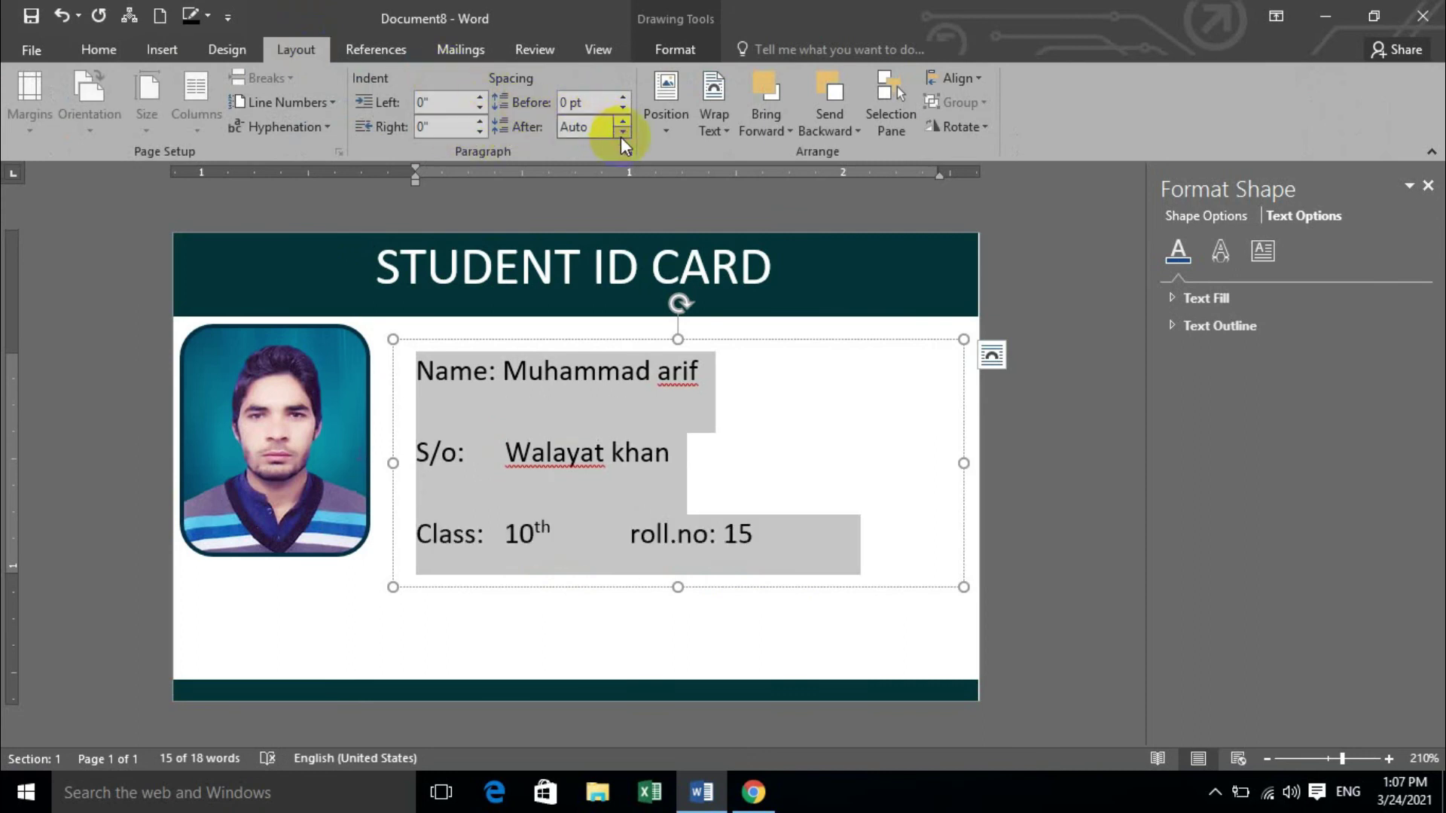
left_click(628, 119)
left_click(628, 119)
left_click(626, 131)
Deselect to preview the card, then reselect the text box and its text.
left_click(791, 455)
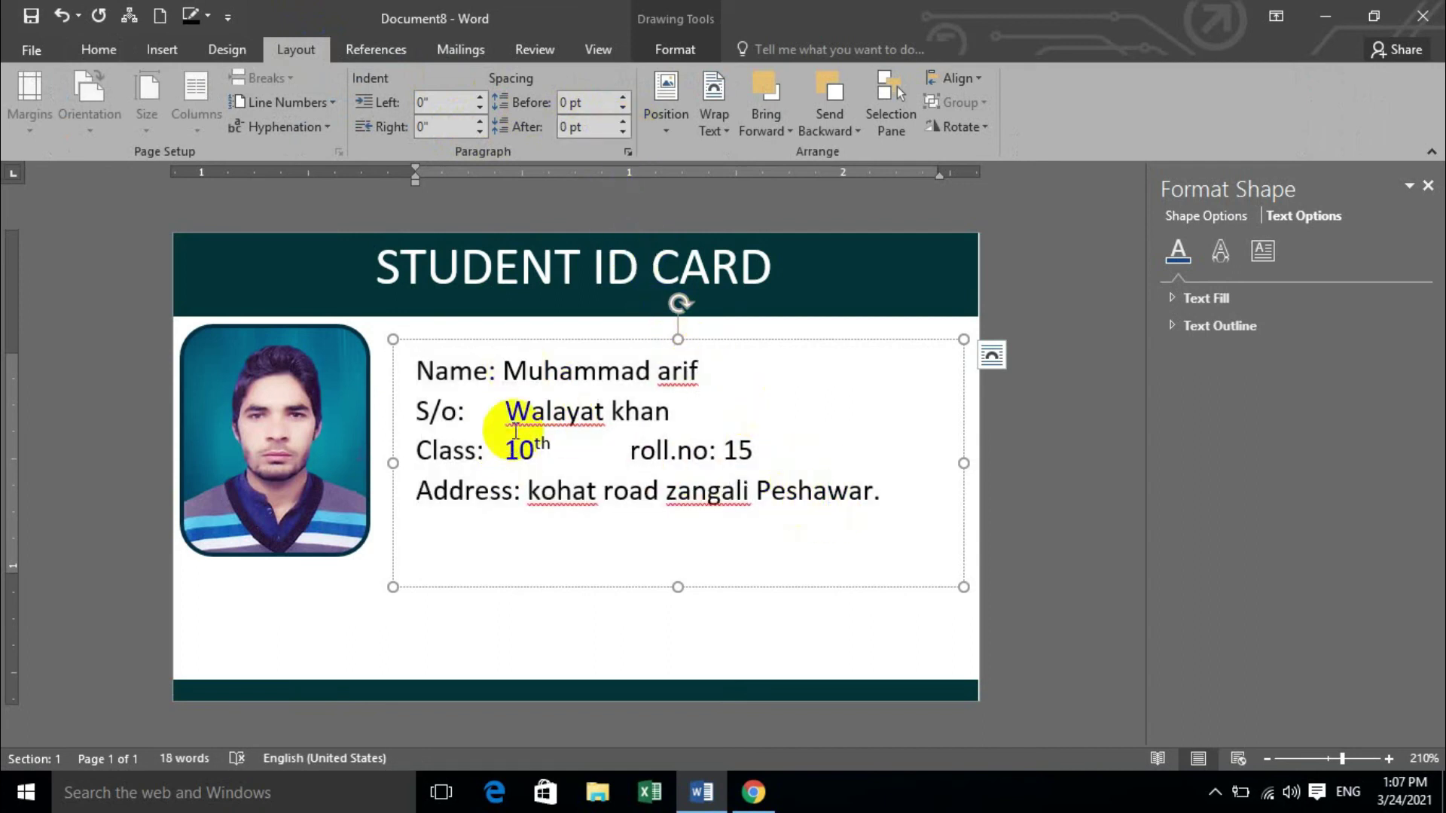
left_click(605, 631)
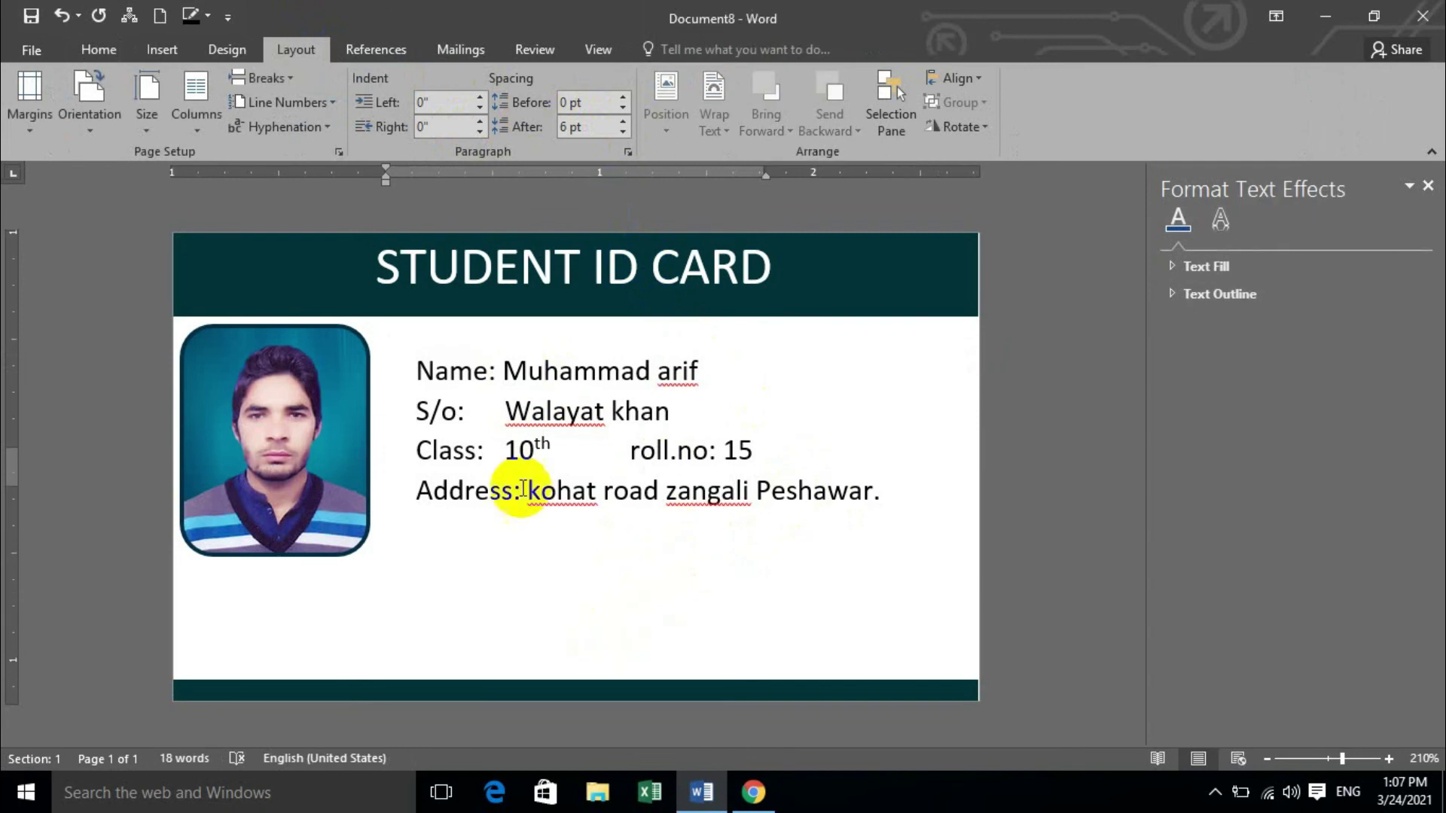
triple_click(305, 615)
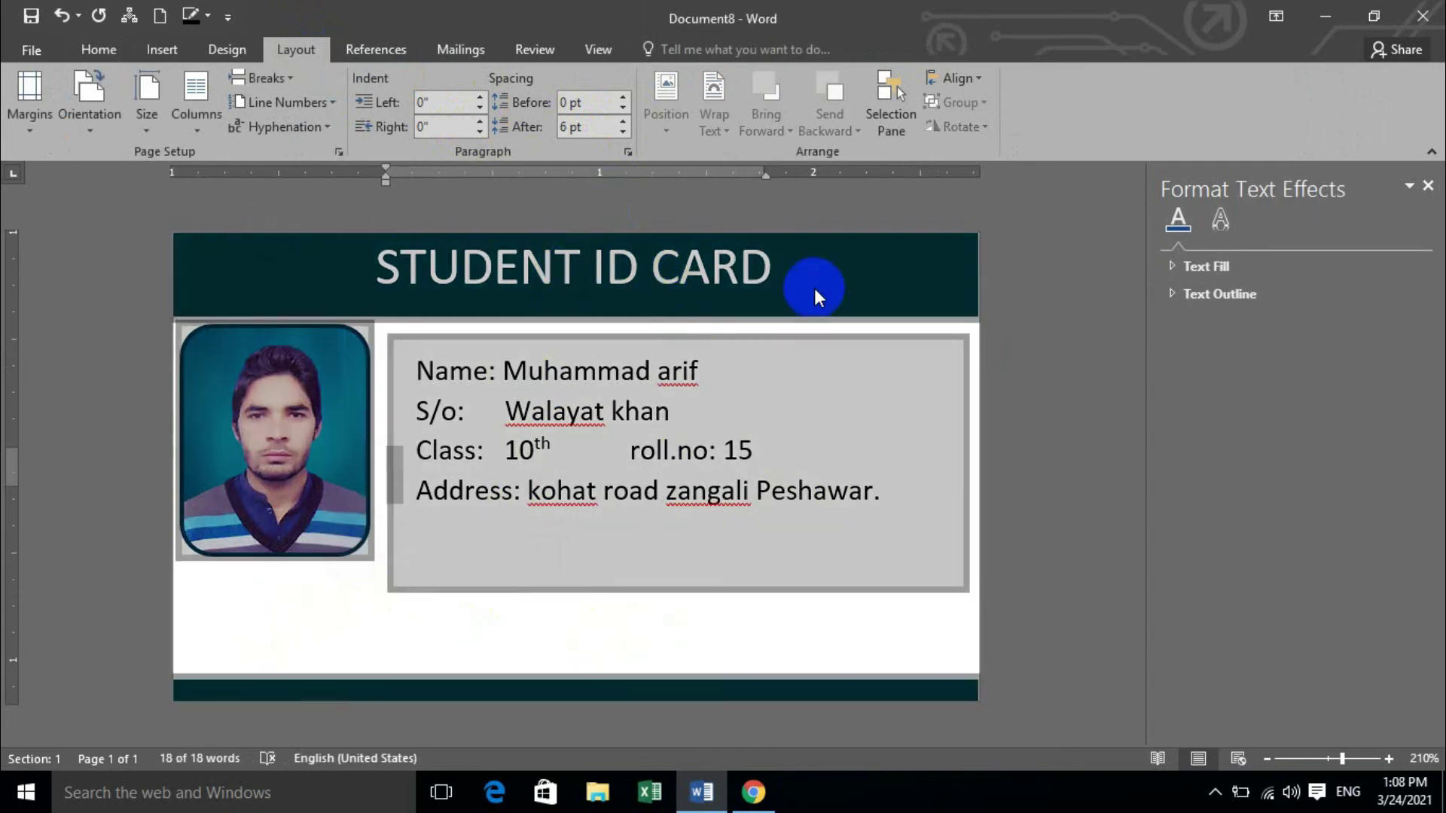
Draw a text box below the photo at lower left and type 'Principal sign'.
left_click(158, 49)
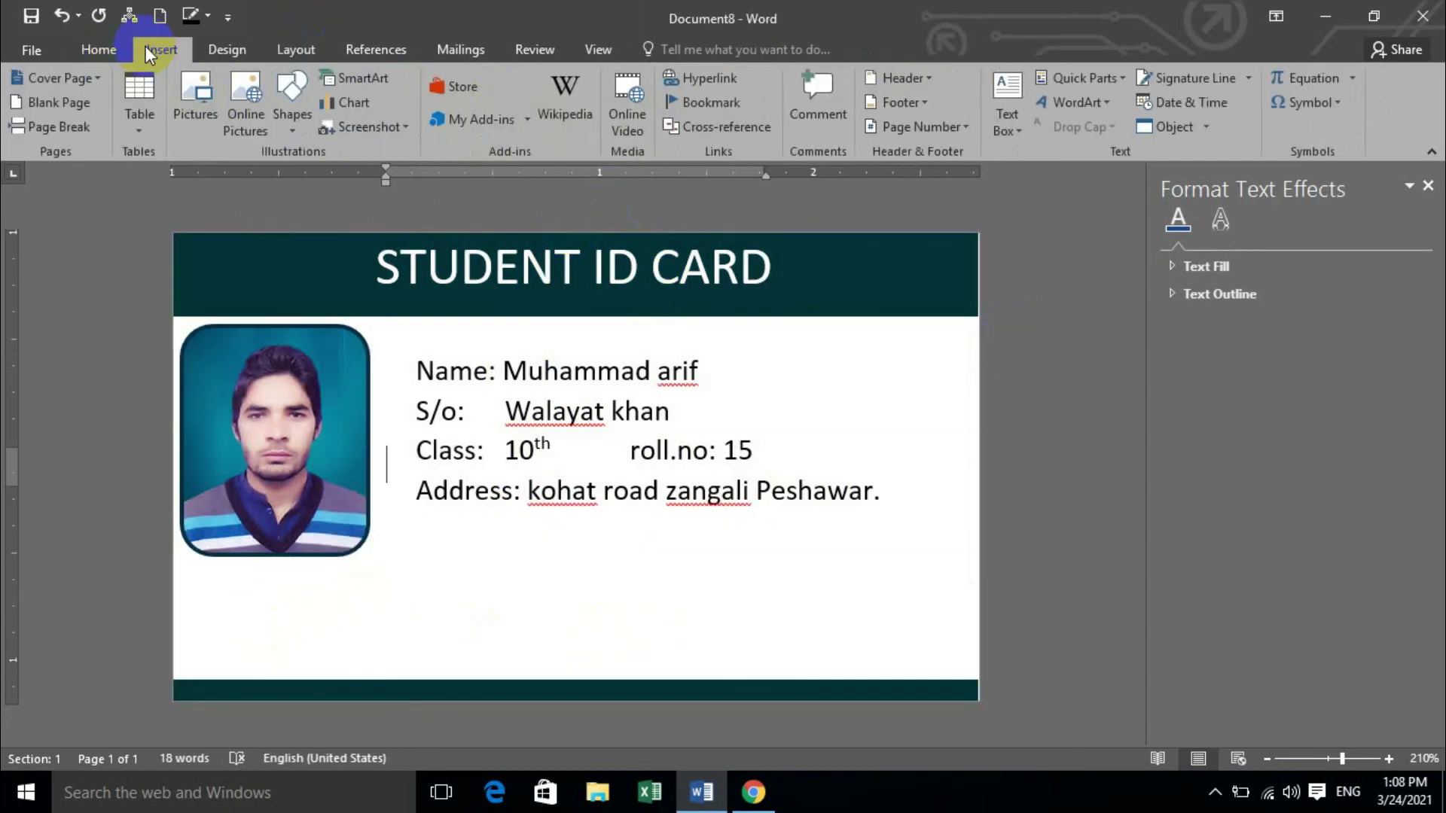
left_click(1009, 125)
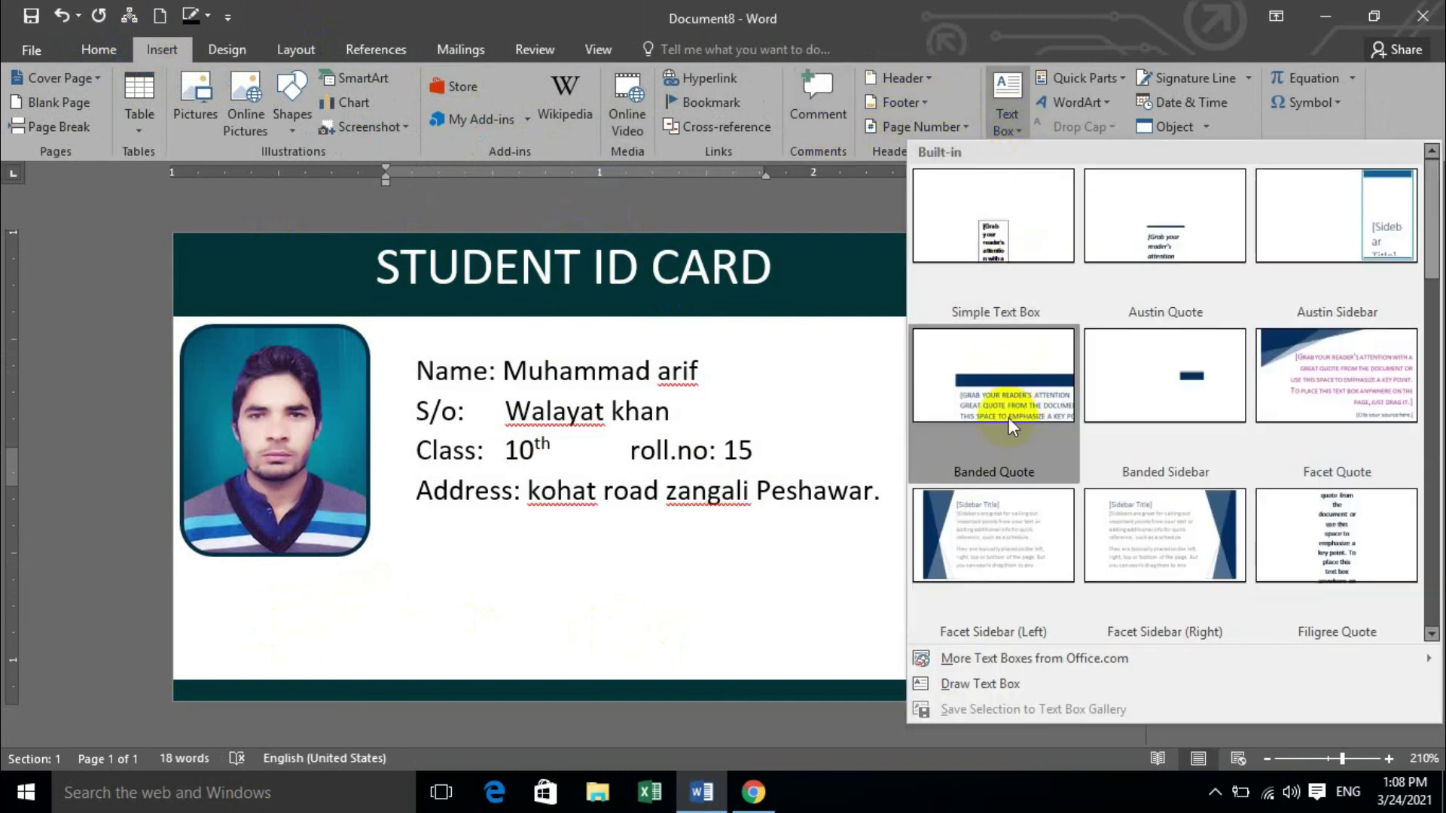
left_click(953, 684)
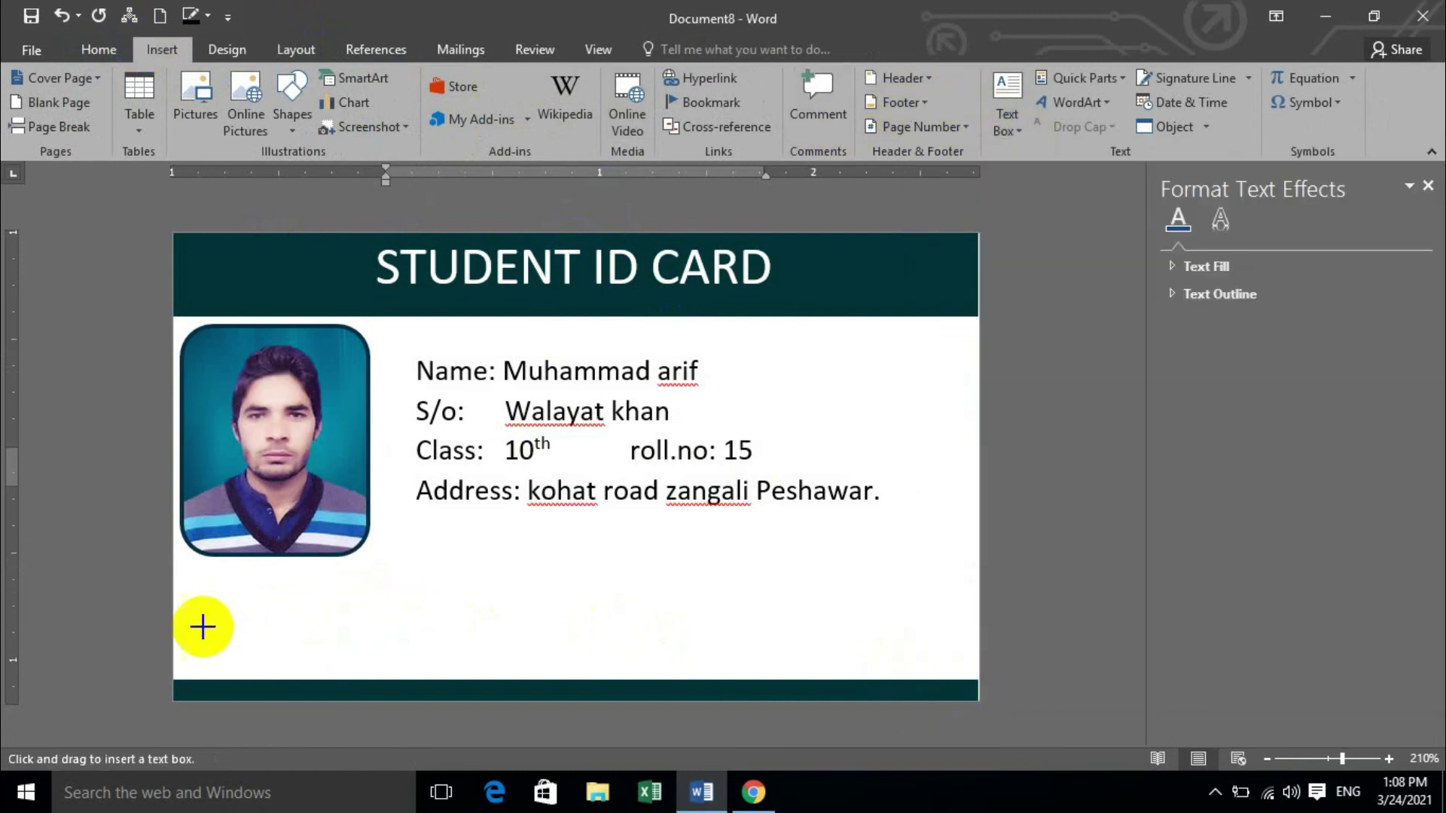
mouse_move(197, 611)
left_mouse_down()
mouse_move(323, 655)
mouse_move(374, 639)
mouse_move(369, 657)
left_mouse_up()
type("nricn")
key("BackSpace")
key("BackSpace")
type("nc")
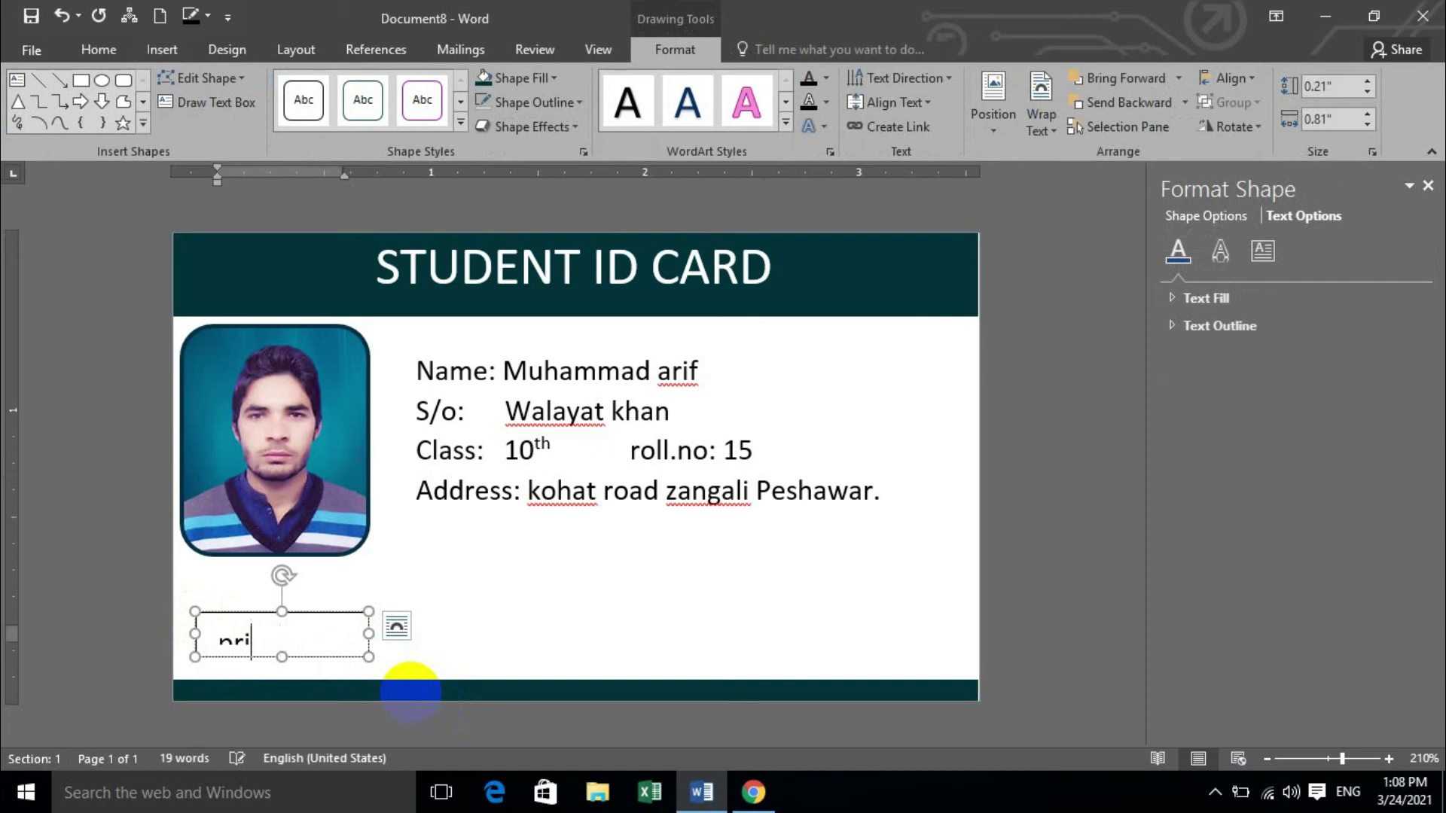
type("ipal")
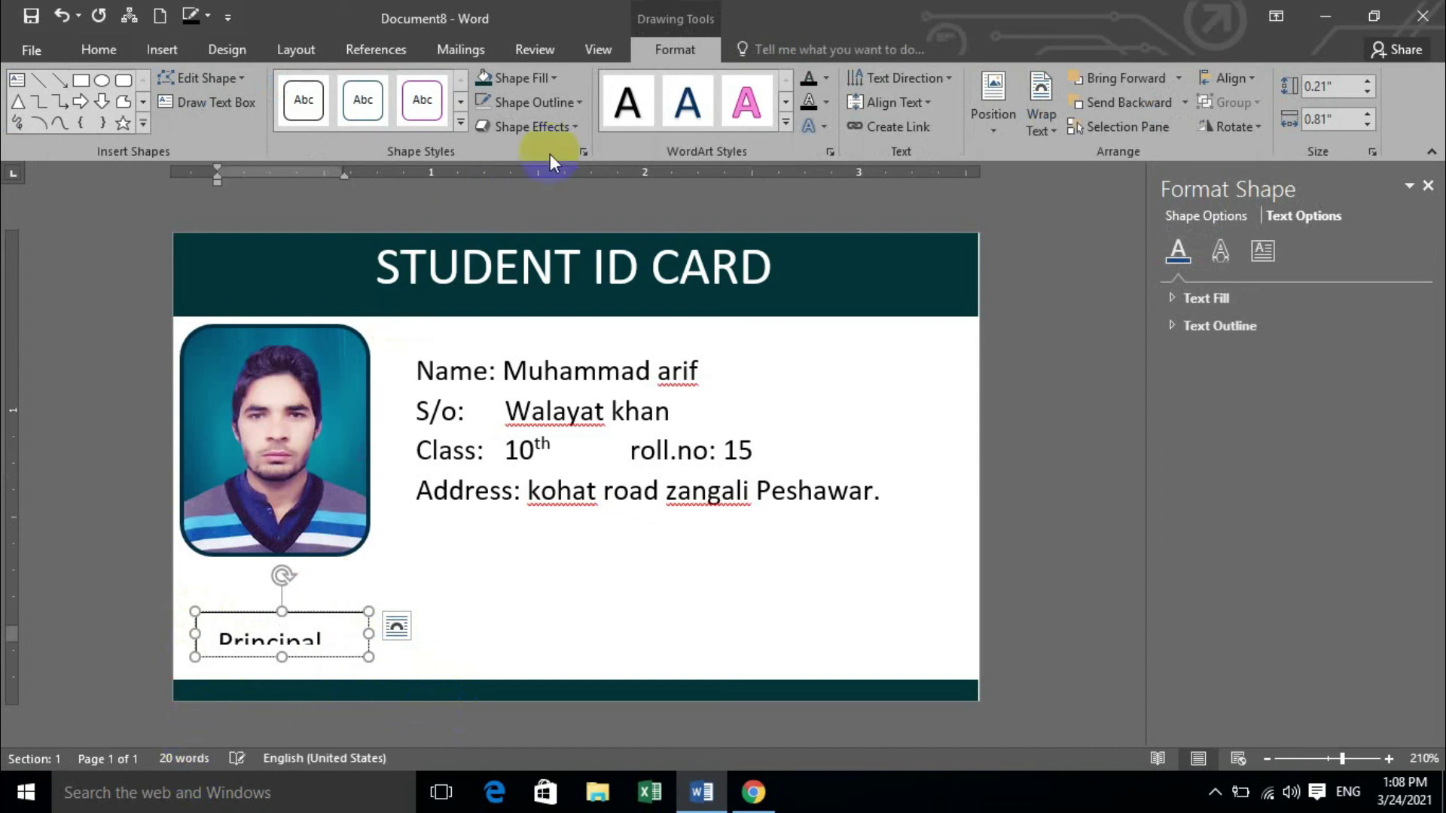
Give the 'Principal sign' box no outline and 0 left, right, top and bottom margins.
left_click(580, 106)
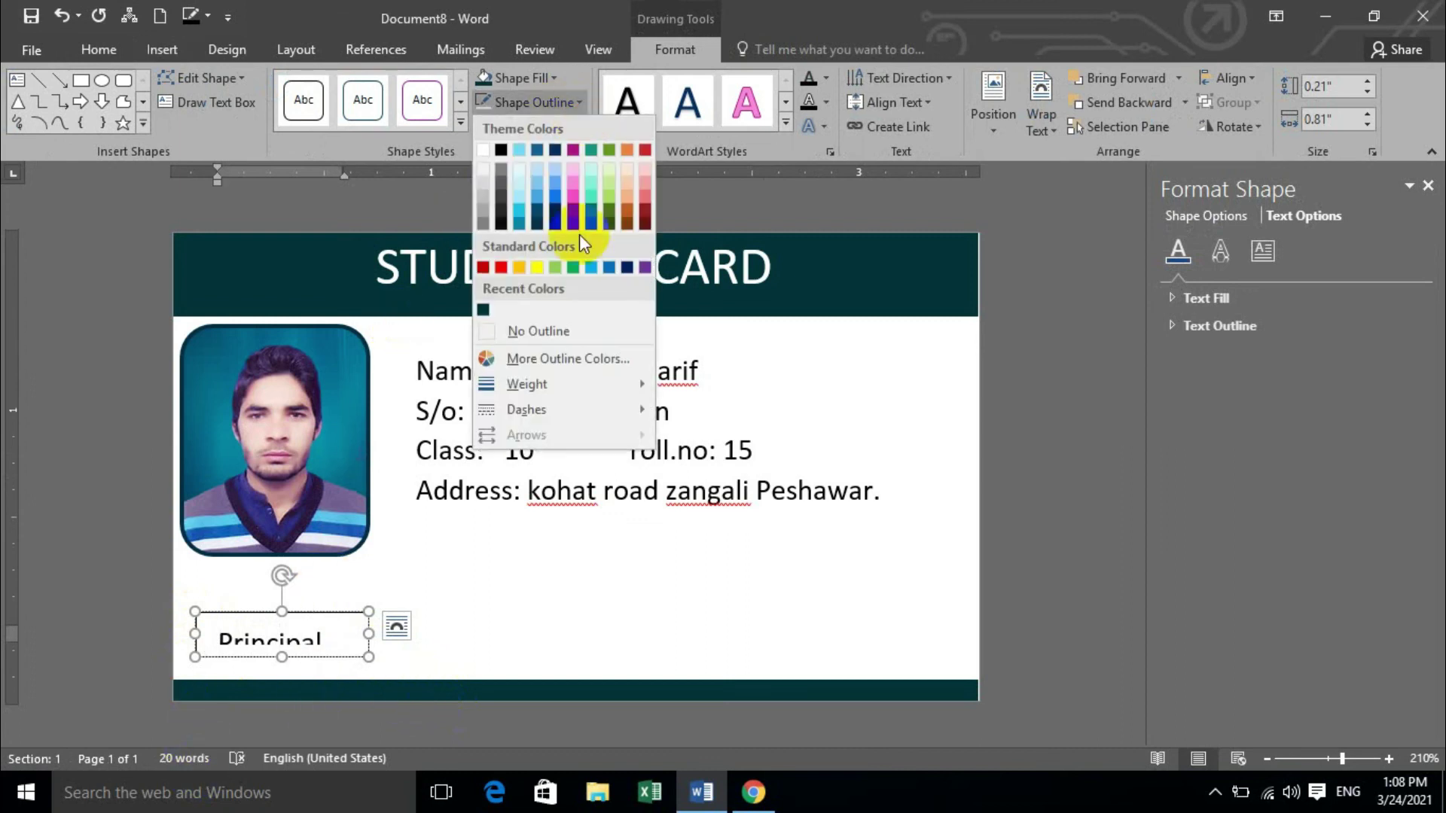
left_click(553, 330)
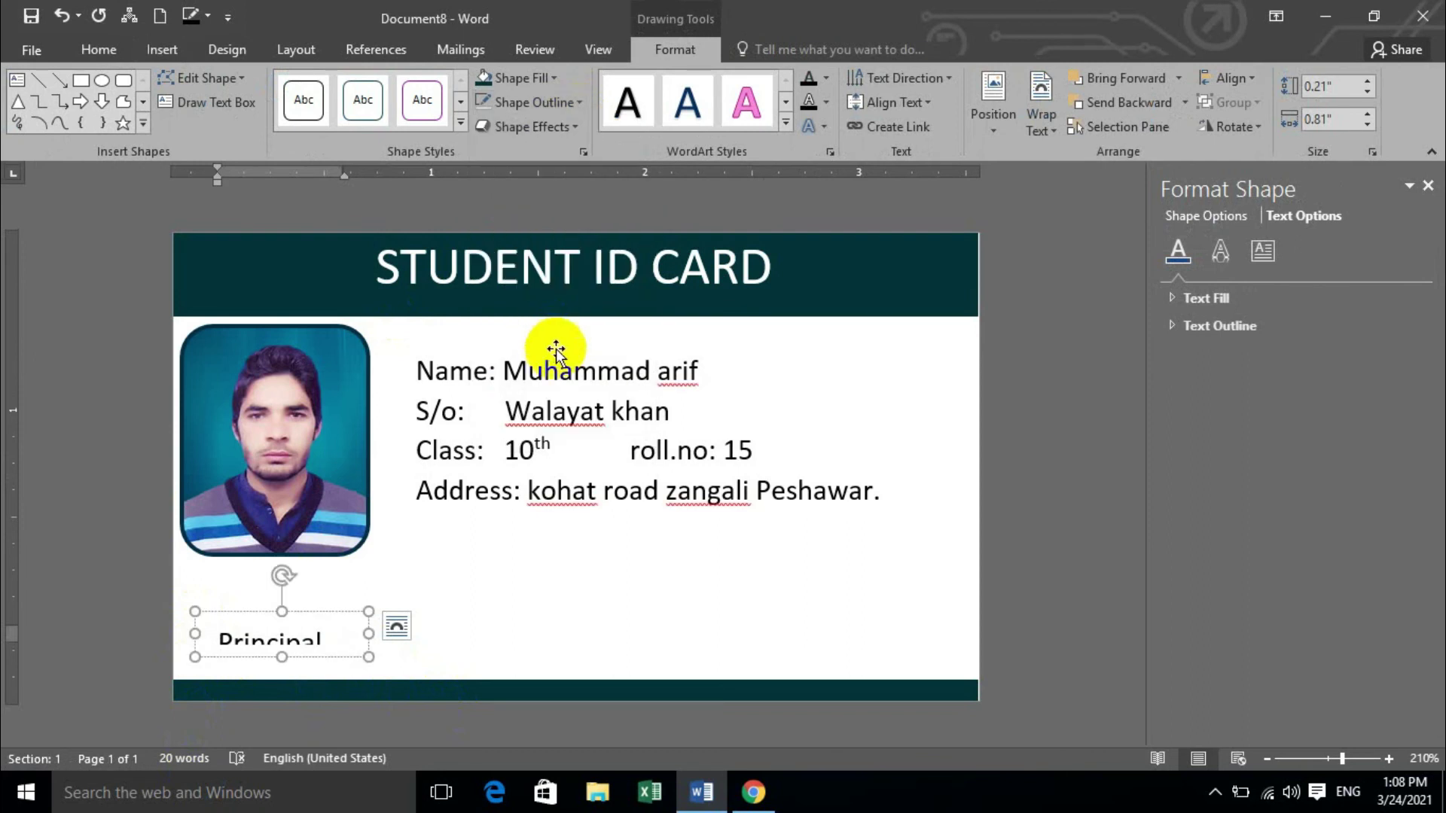
left_click(1265, 250)
left_click(1401, 473)
left_click(1401, 473)
left_click(1403, 444)
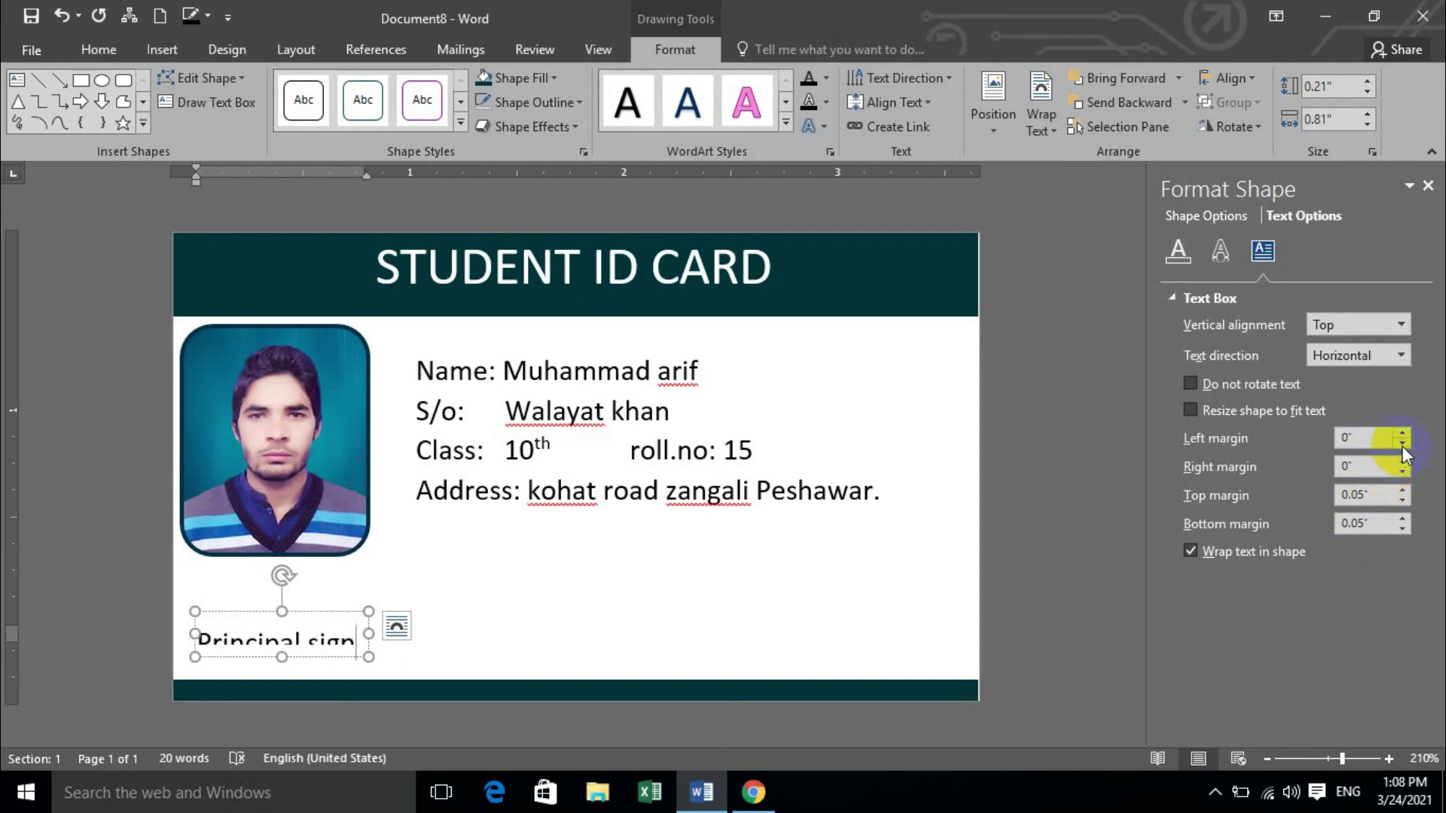
left_click(1408, 501)
left_click(1404, 528)
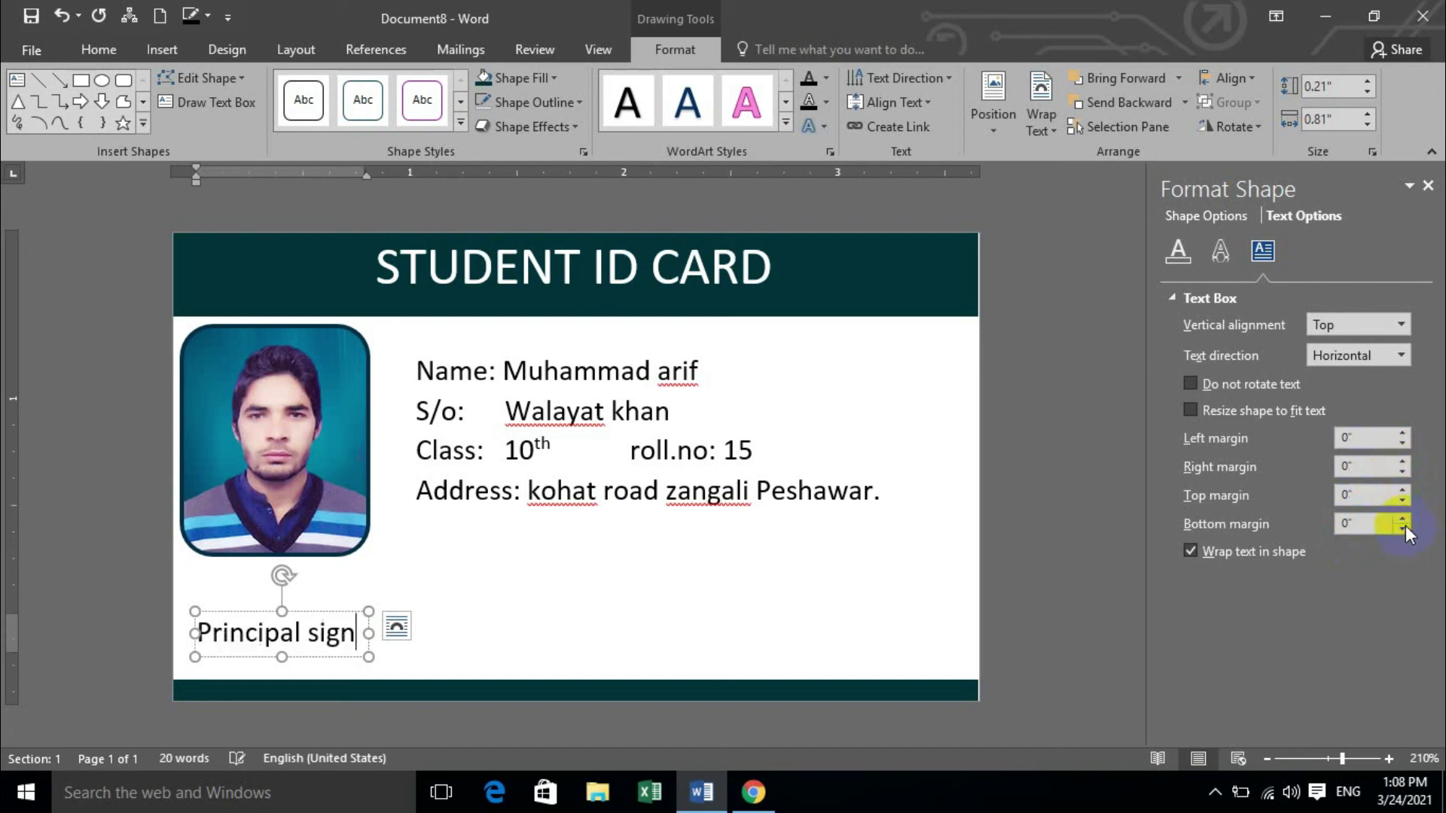
left_click(668, 571)
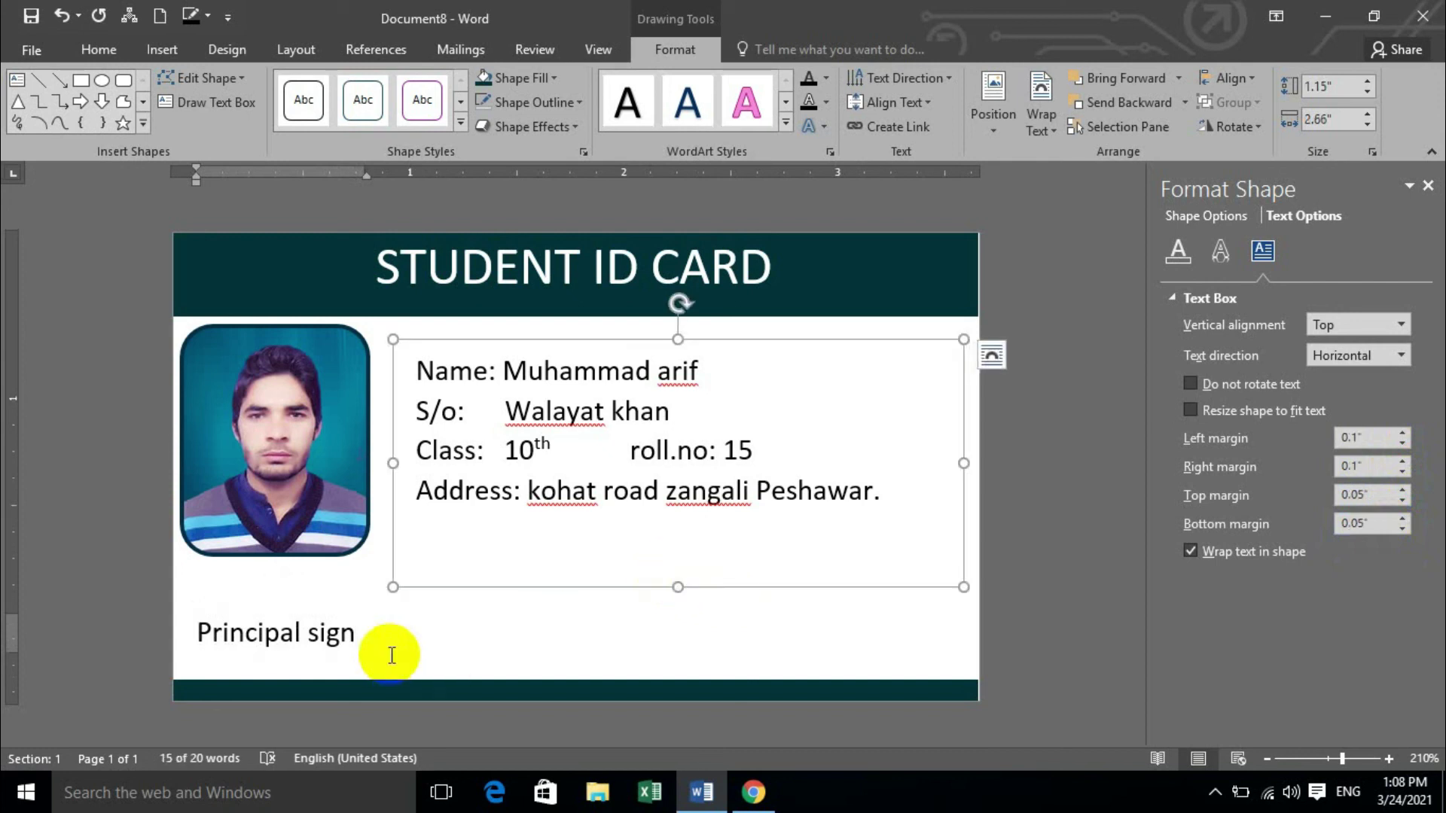
left_click_drag(387, 652, 354, 602)
Draw a wide text box right of 'Principal sign' along the bottom and give it no outline.
left_click(404, 639)
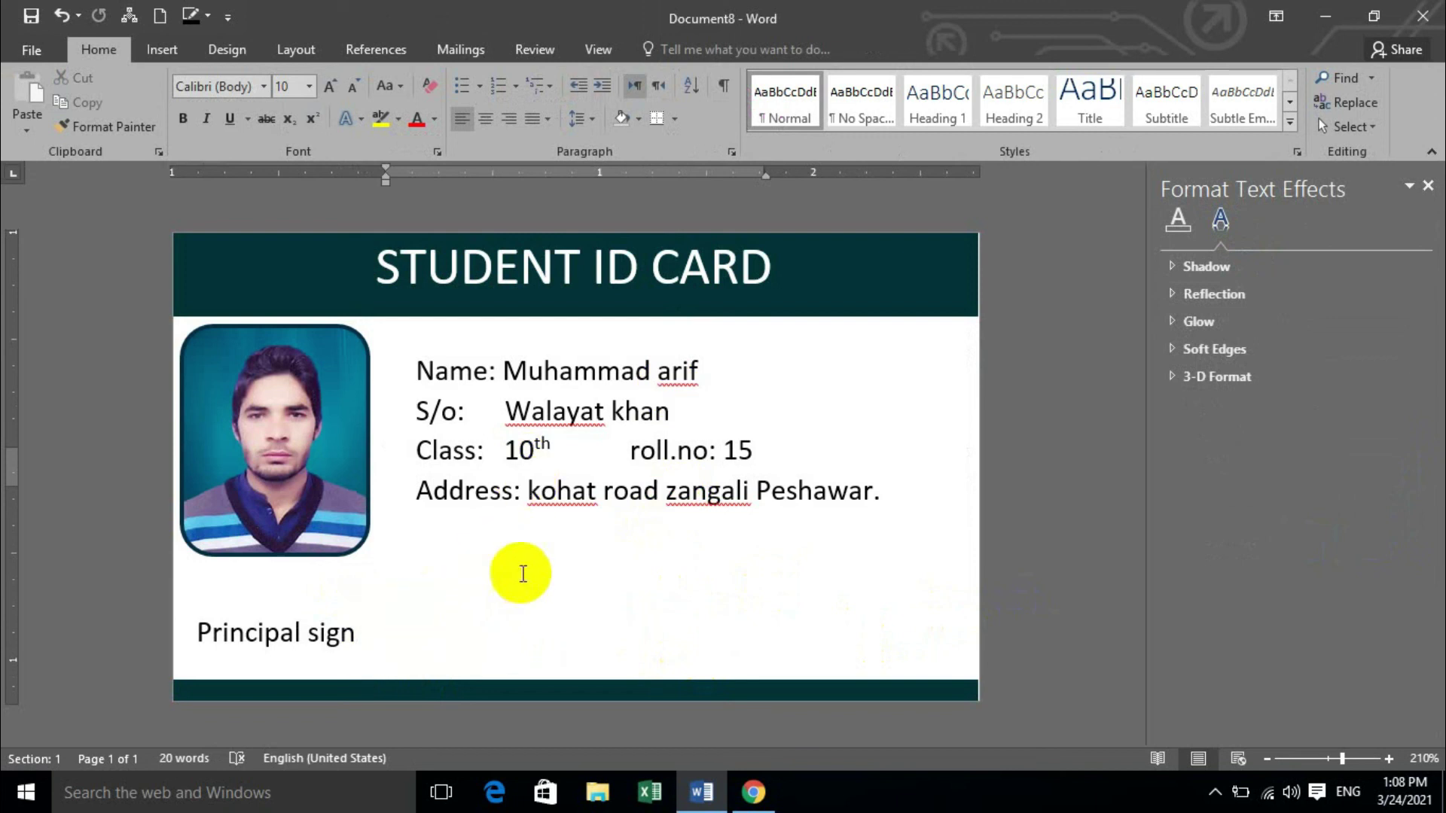
left_click(161, 49)
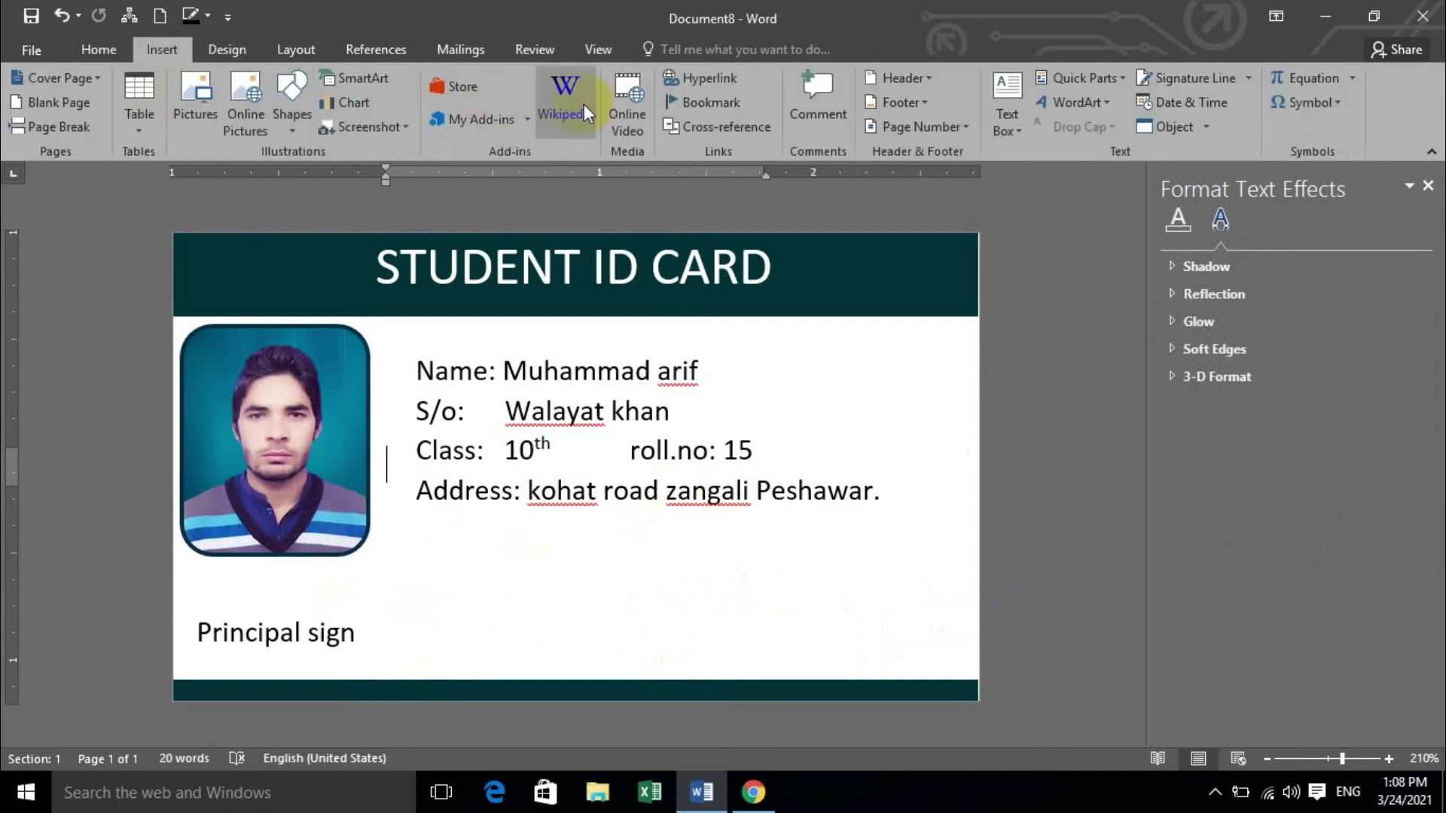
left_click(1007, 117)
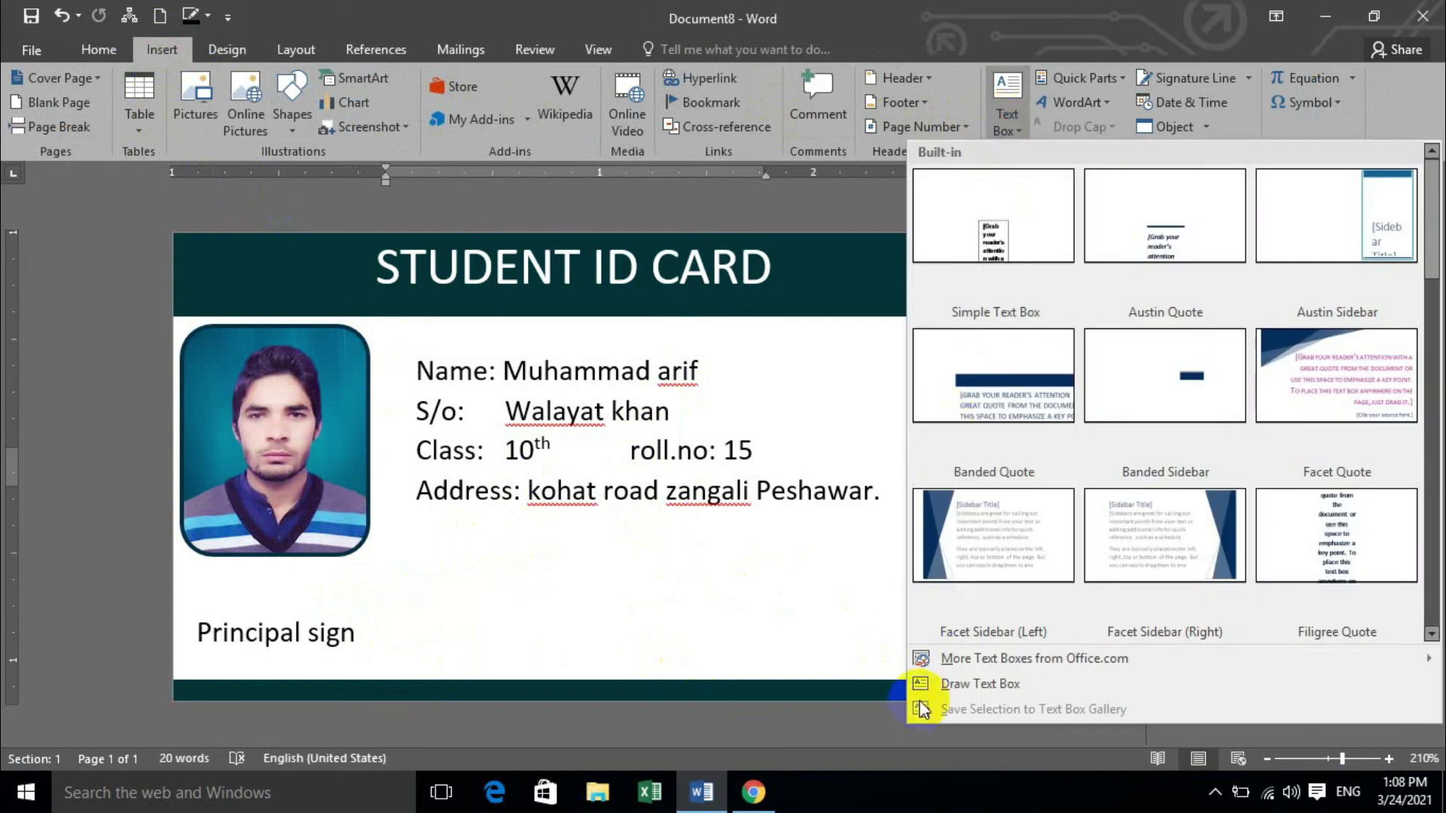
left_click(946, 687)
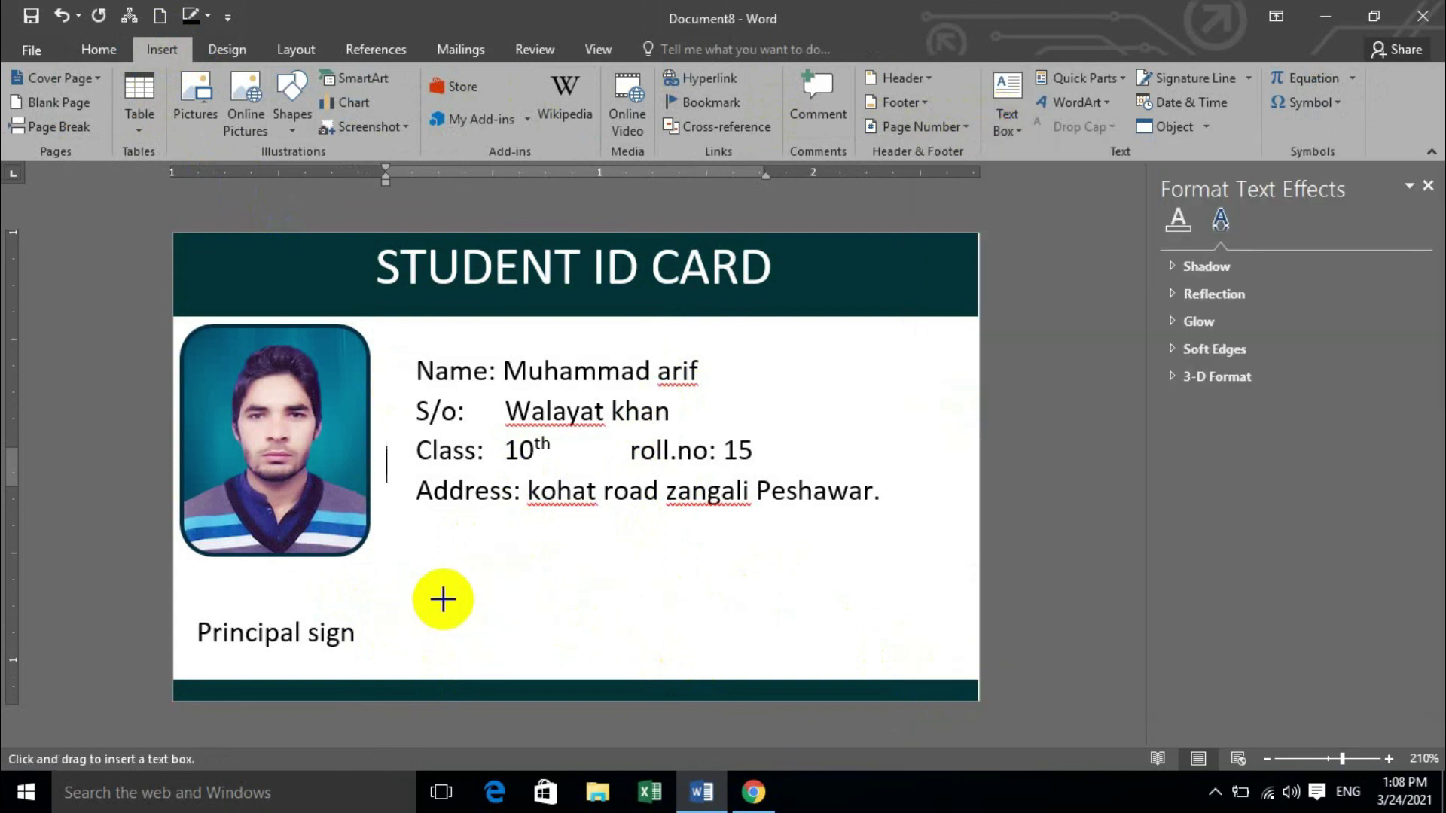
left_click_drag(437, 606, 861, 646)
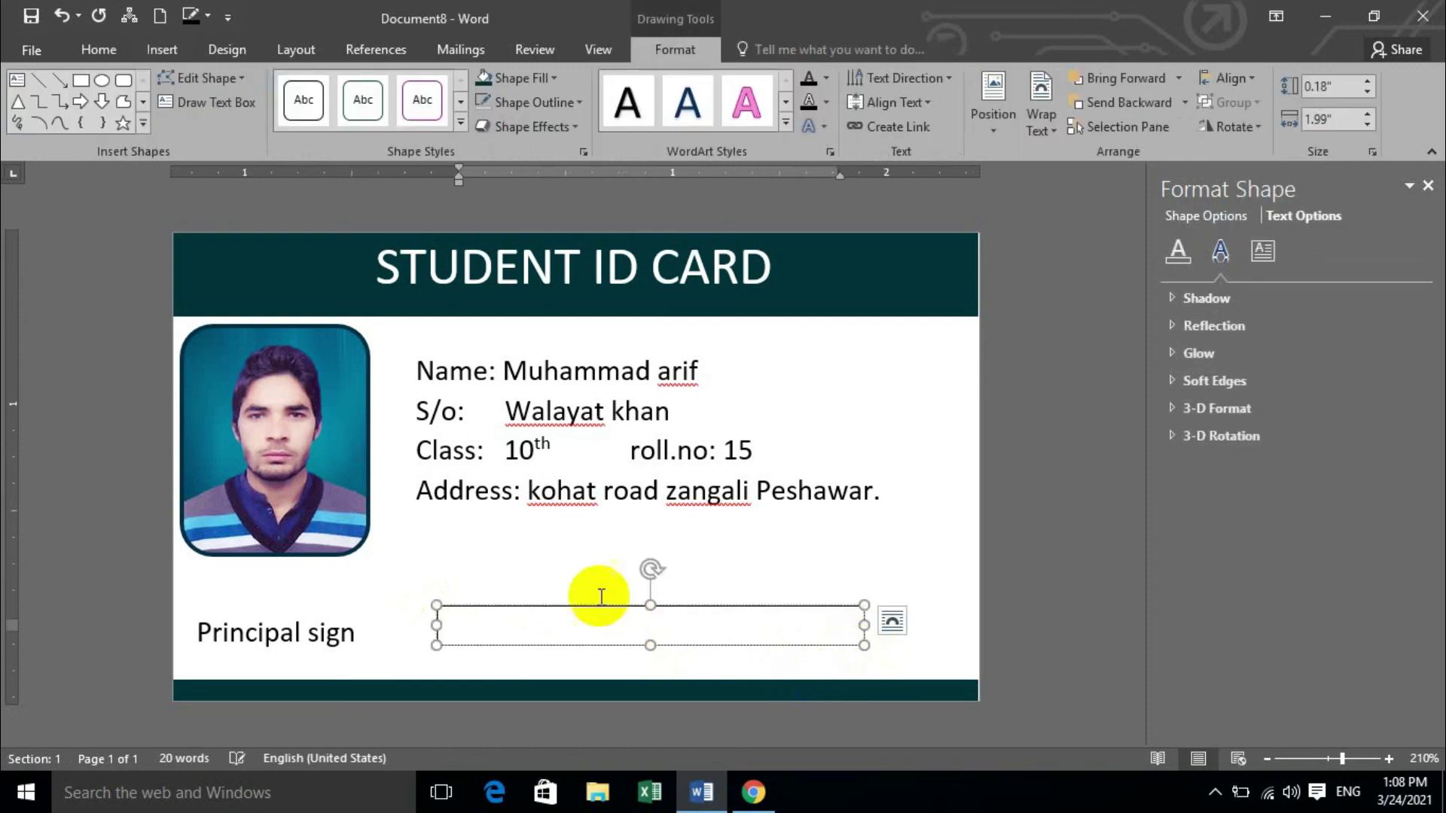
left_click(578, 104)
left_click(553, 342)
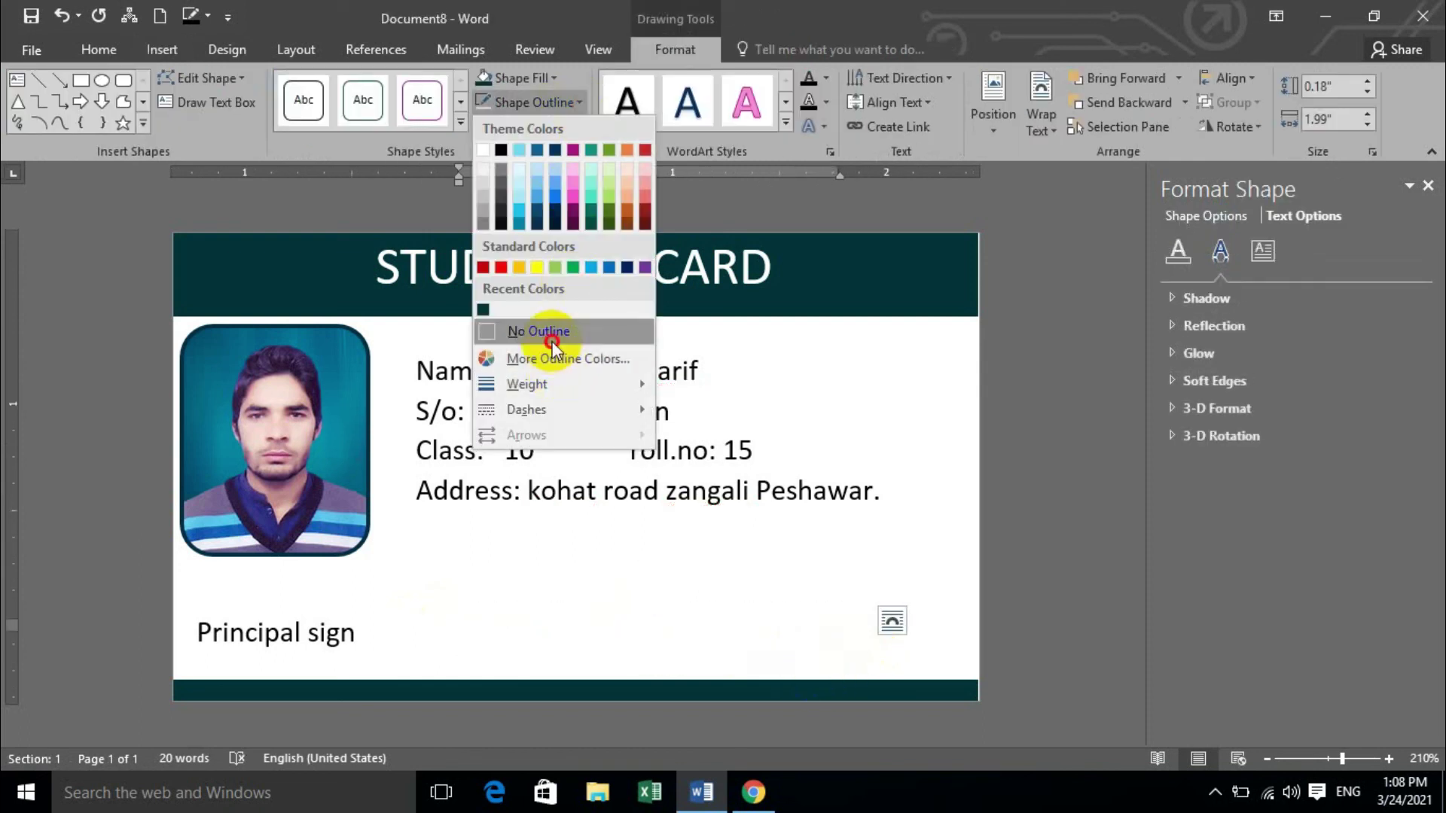
left_click(124, 50)
Switch the box's font to barcode font and type a long run of characters.
left_click(226, 87)
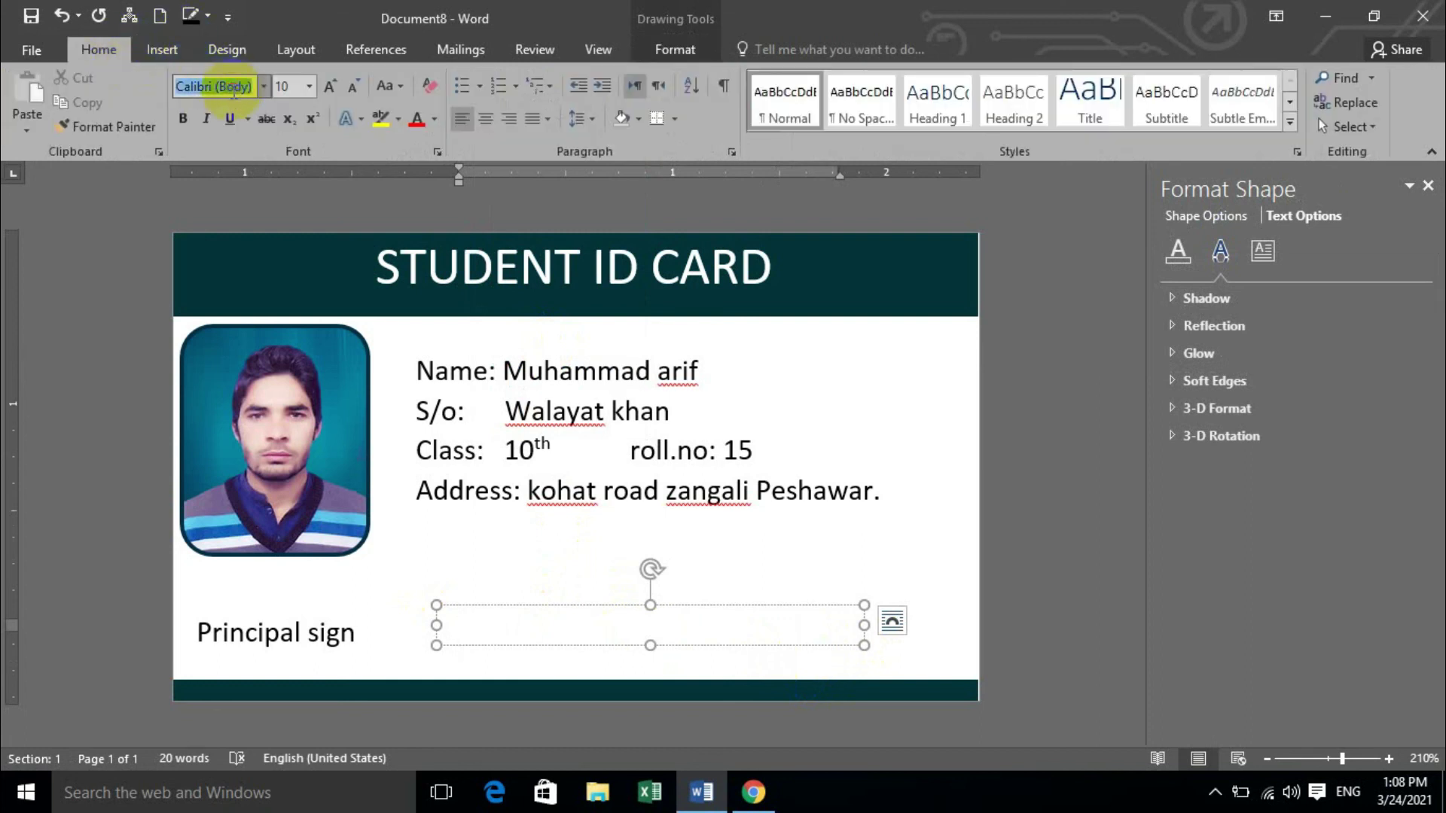
type("barcode font")
key("Return")
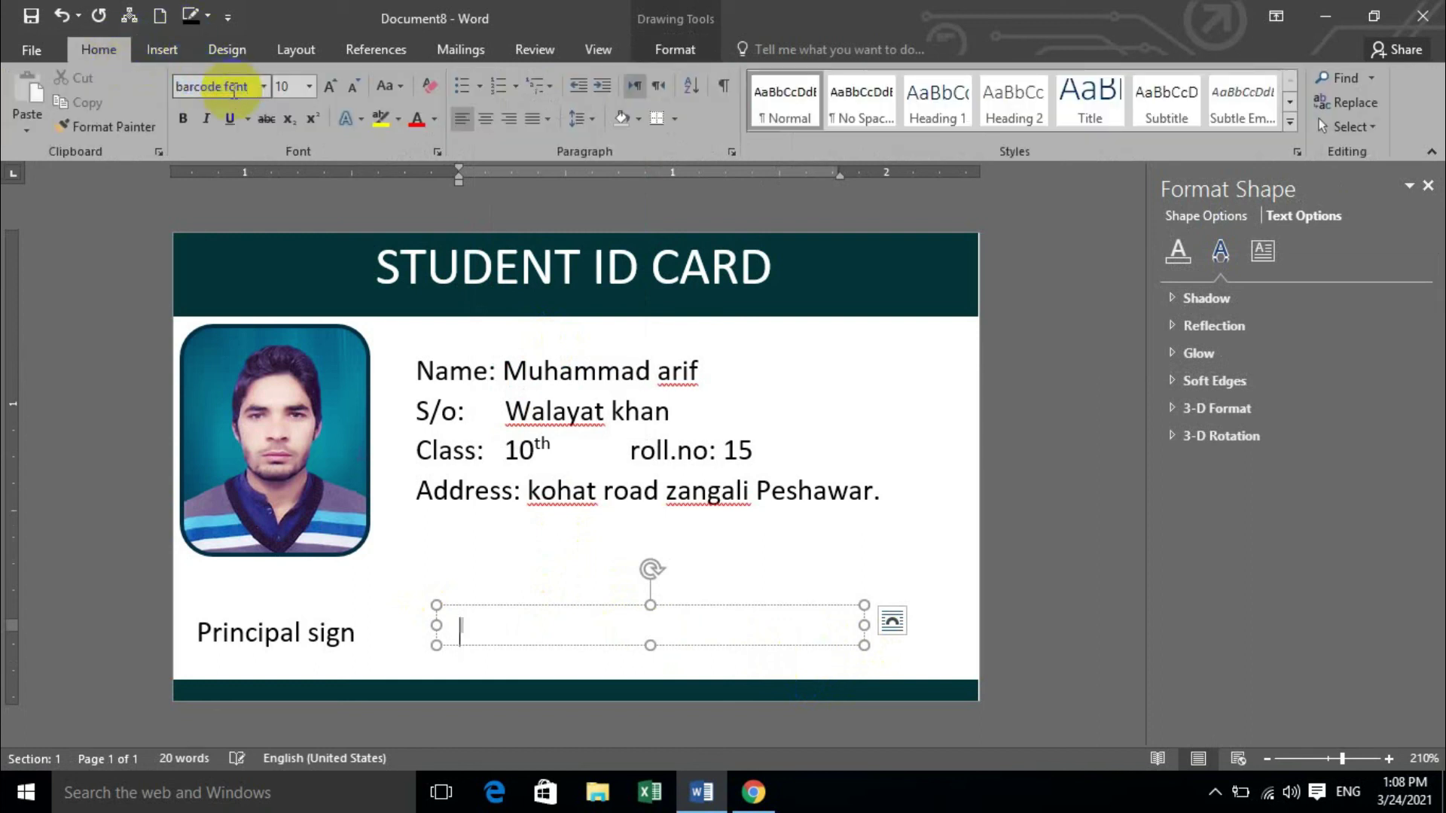
type("asdfghjklasdfghjklasdfghjklasdfghjkl")
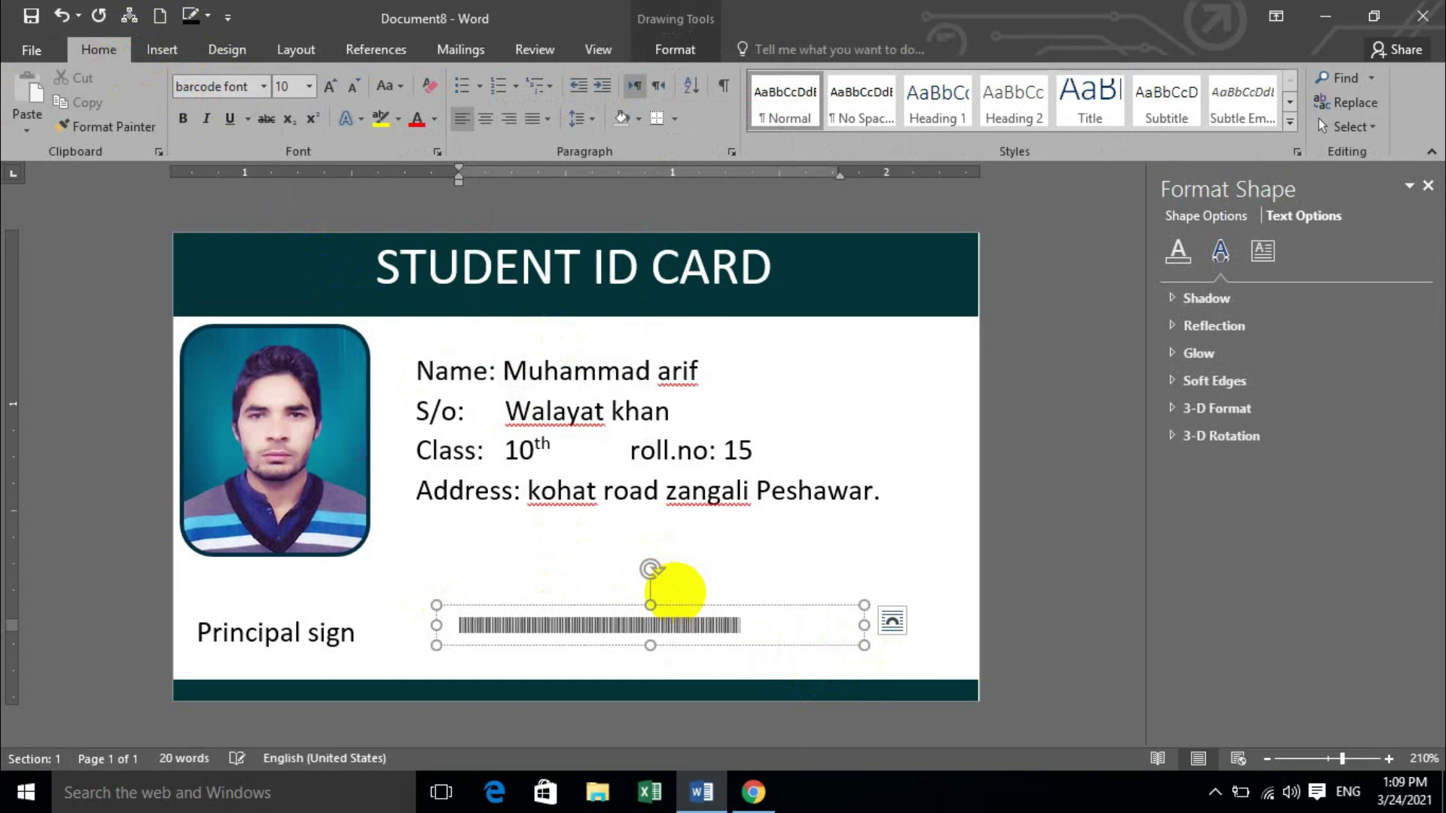
type("asdfghjklasdf")
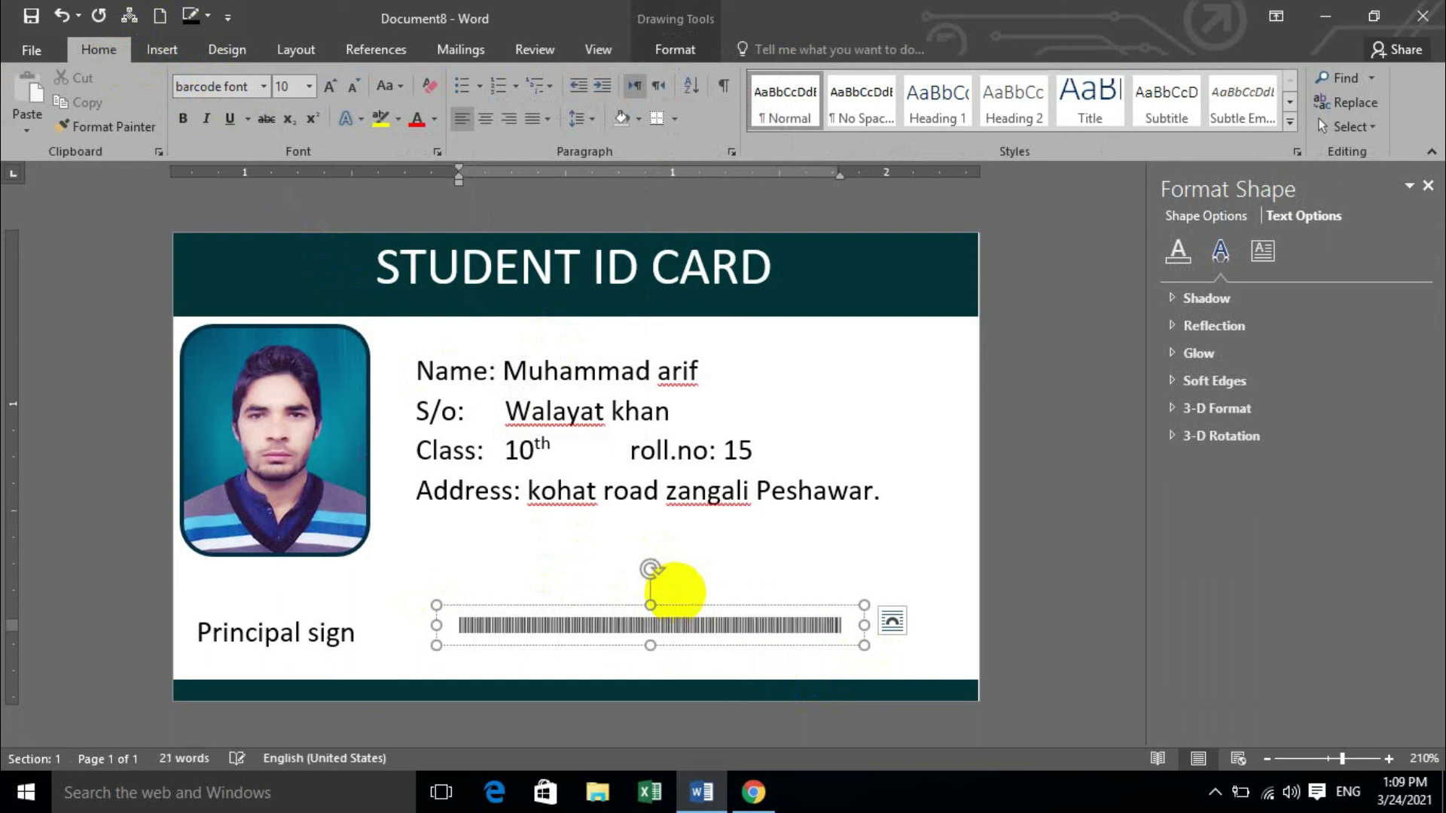
Resize the barcode text, enlarging it to 26 then settling at 10 pt.
double_click(677, 595)
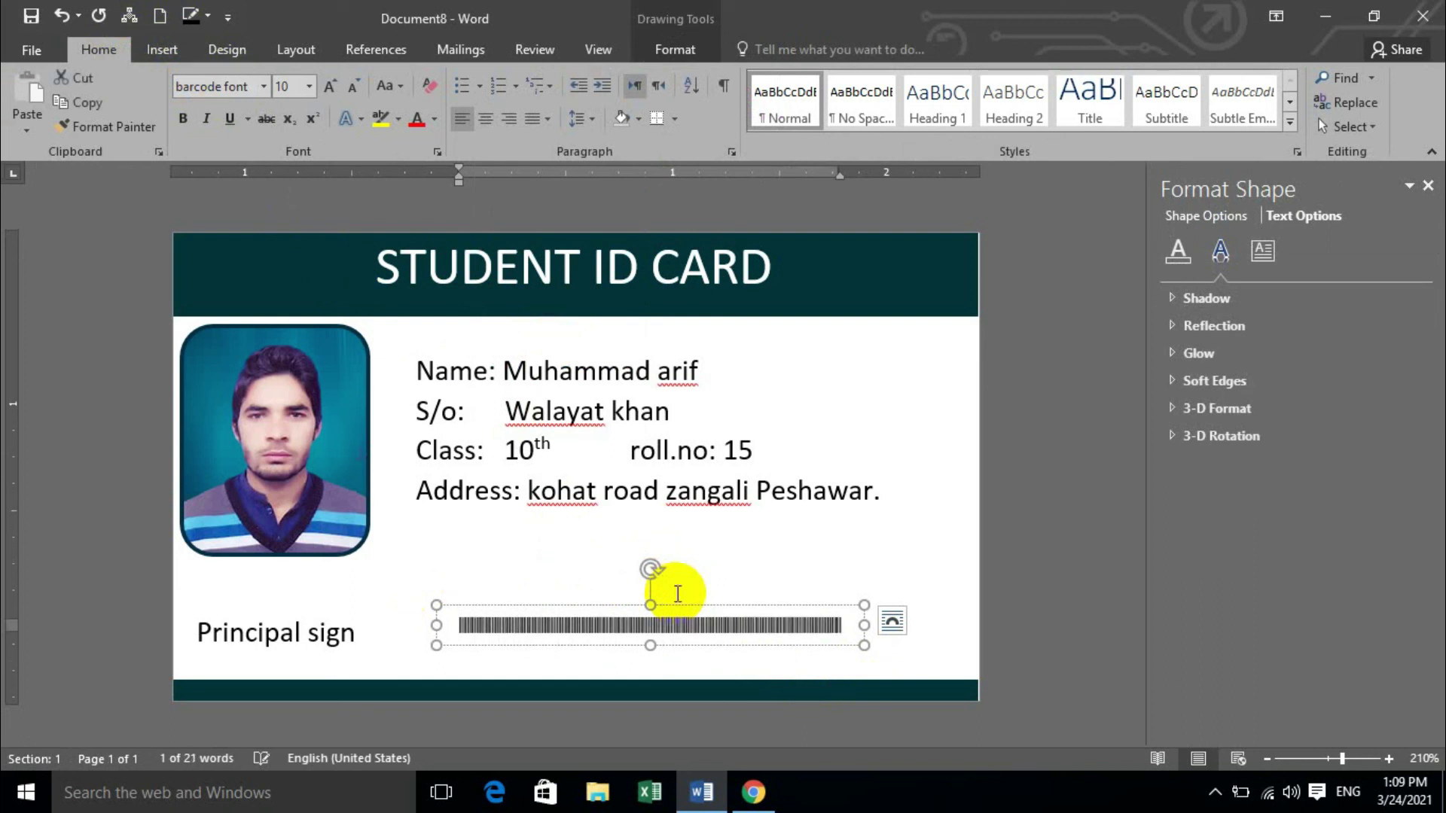
key("ctrl+]")
key("ctrl+]")
key("ctrl+]")
key("ctrl+]")
key("ctrl+]")
key("ctrl+]")
key("ctrl+]")
key("ctrl+]")
key("ctrl+]")
key("ctrl+]")
key("ctrl+]")
key("ctrl+]")
key("ctrl+]")
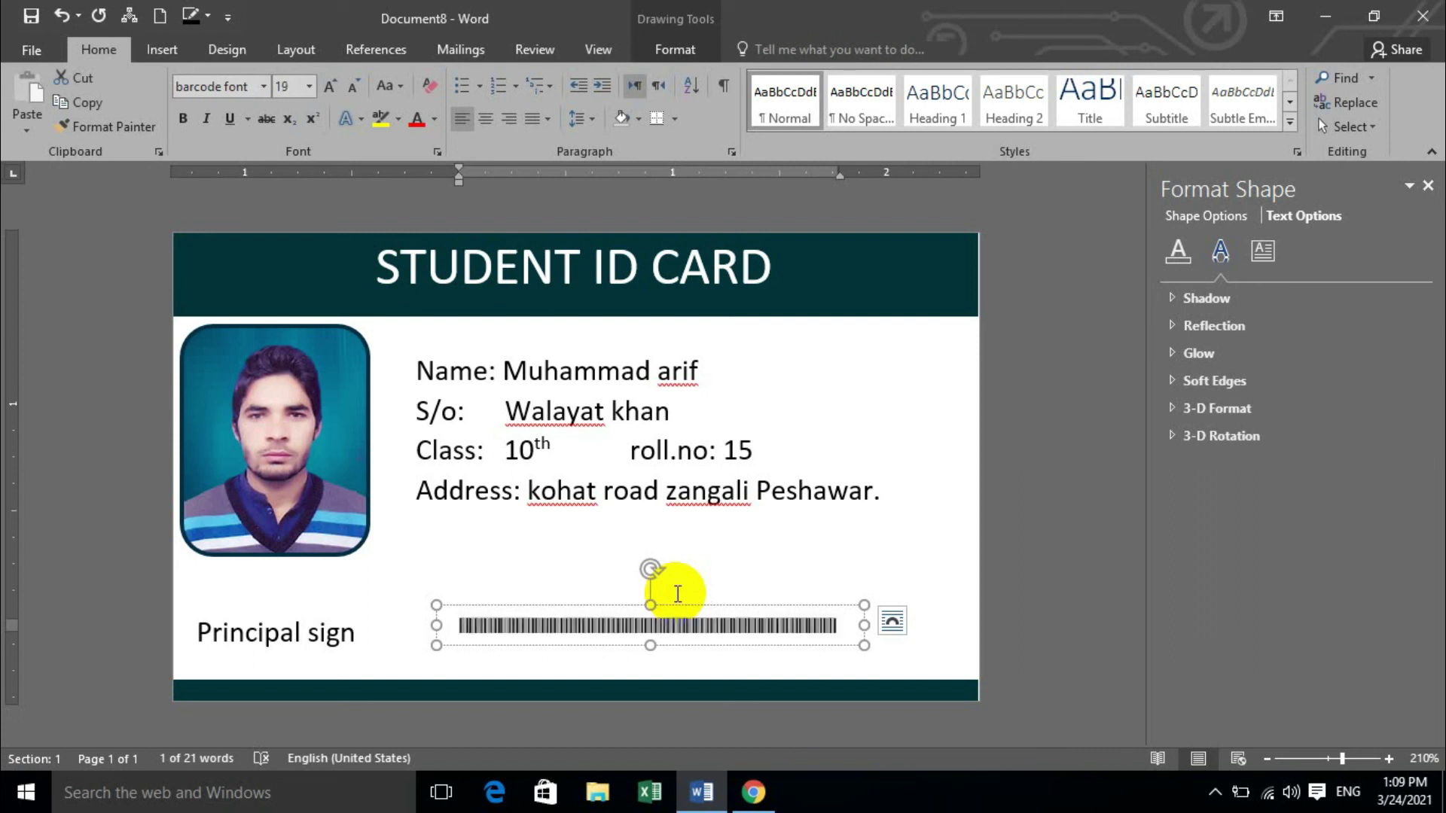
key("ctrl+]")
key("ctrl+]")
key("ctrl+]")
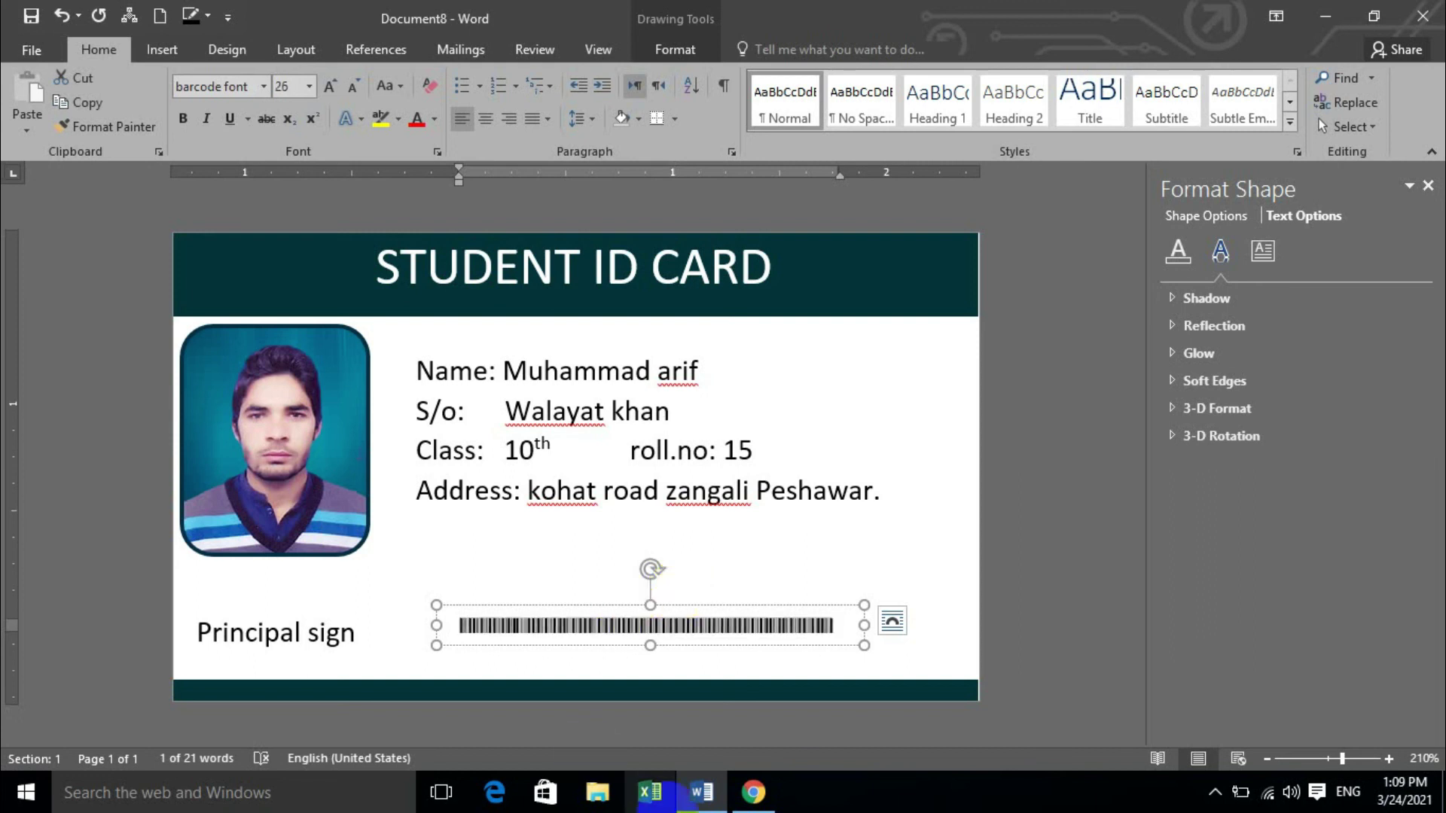
scroll(707, 625, "up", 8, "ctrl")
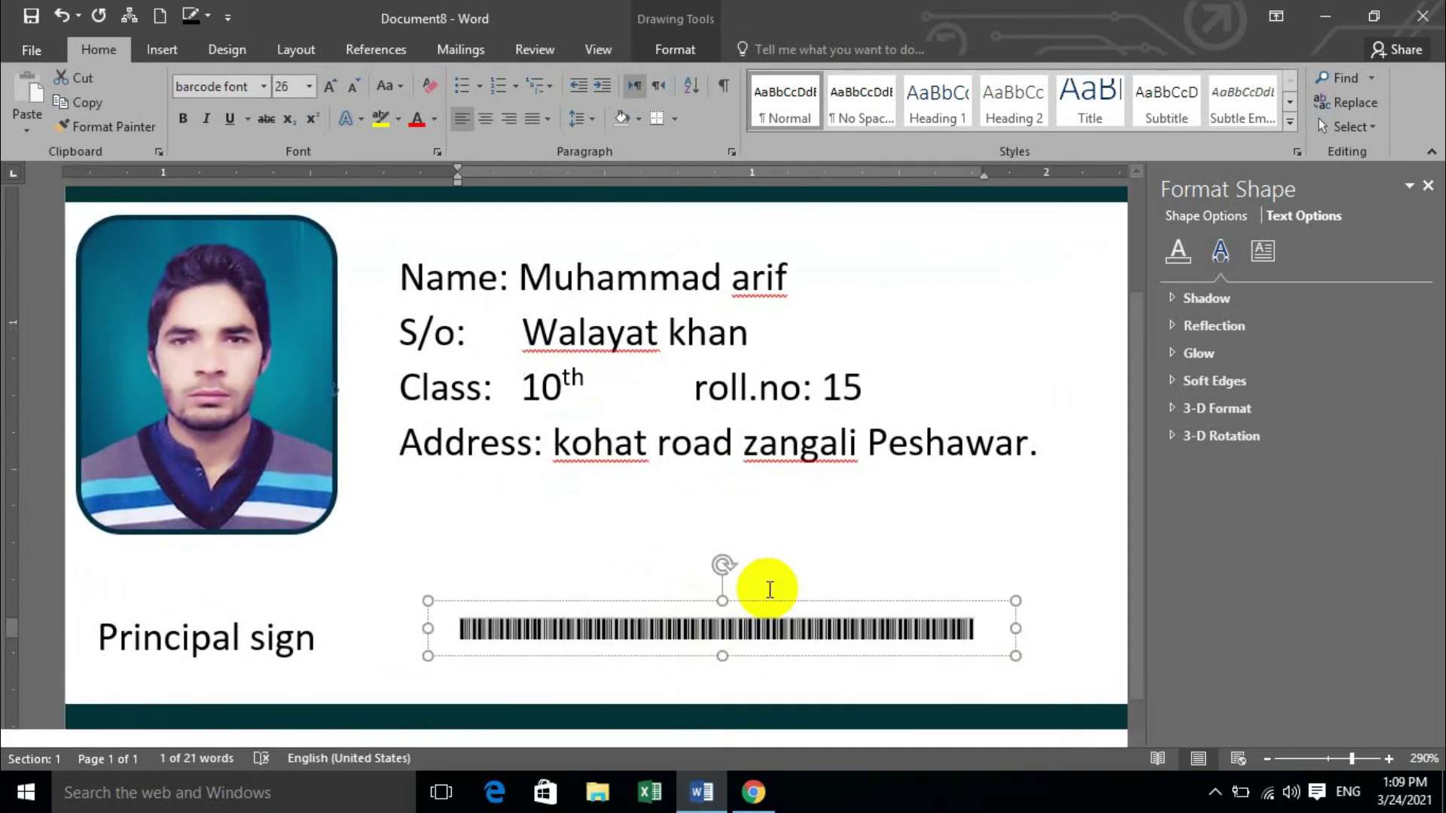
left_click(788, 529)
left_click(749, 632)
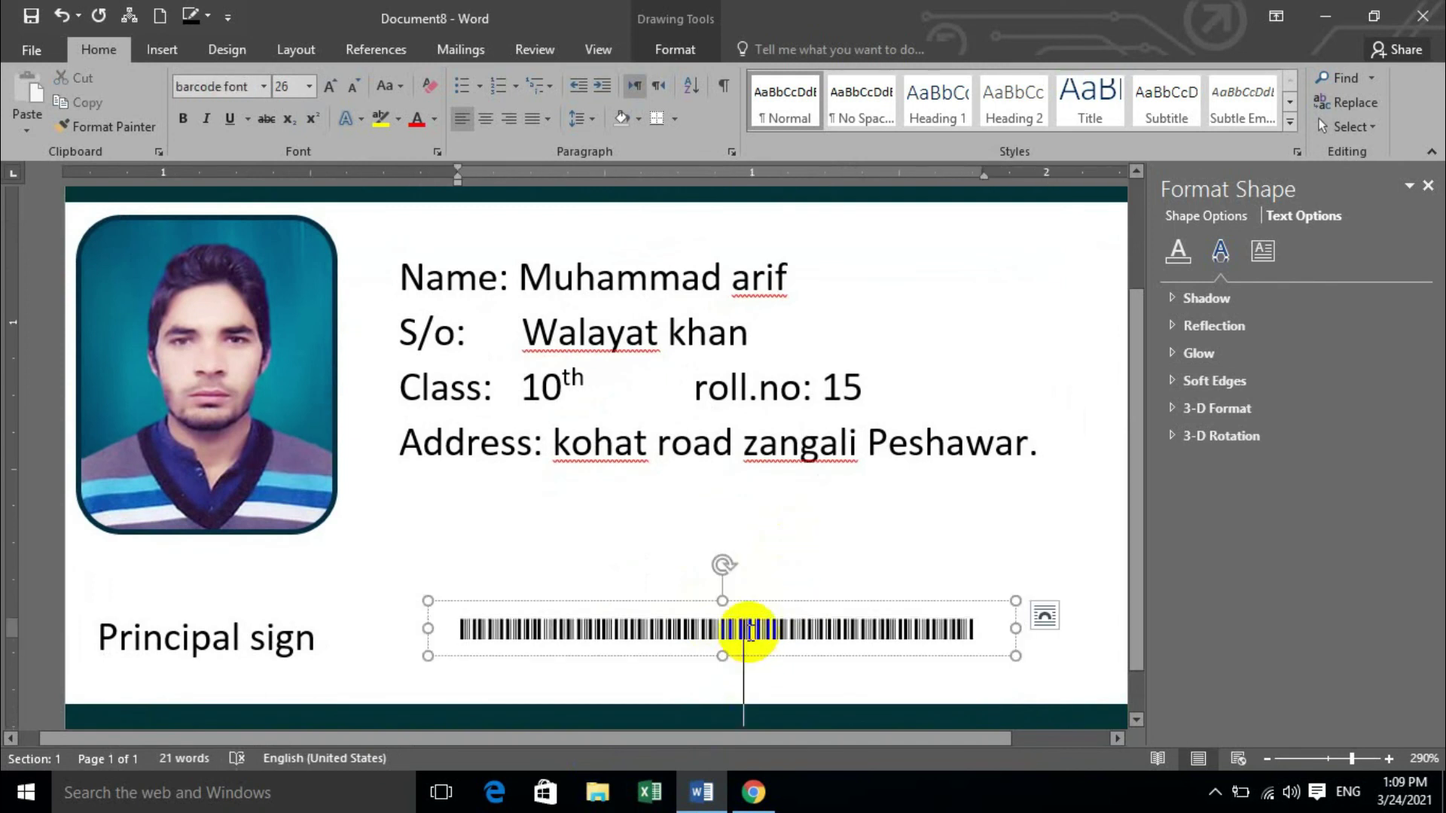
double_click(749, 631)
key("ctrl+shift+comma")
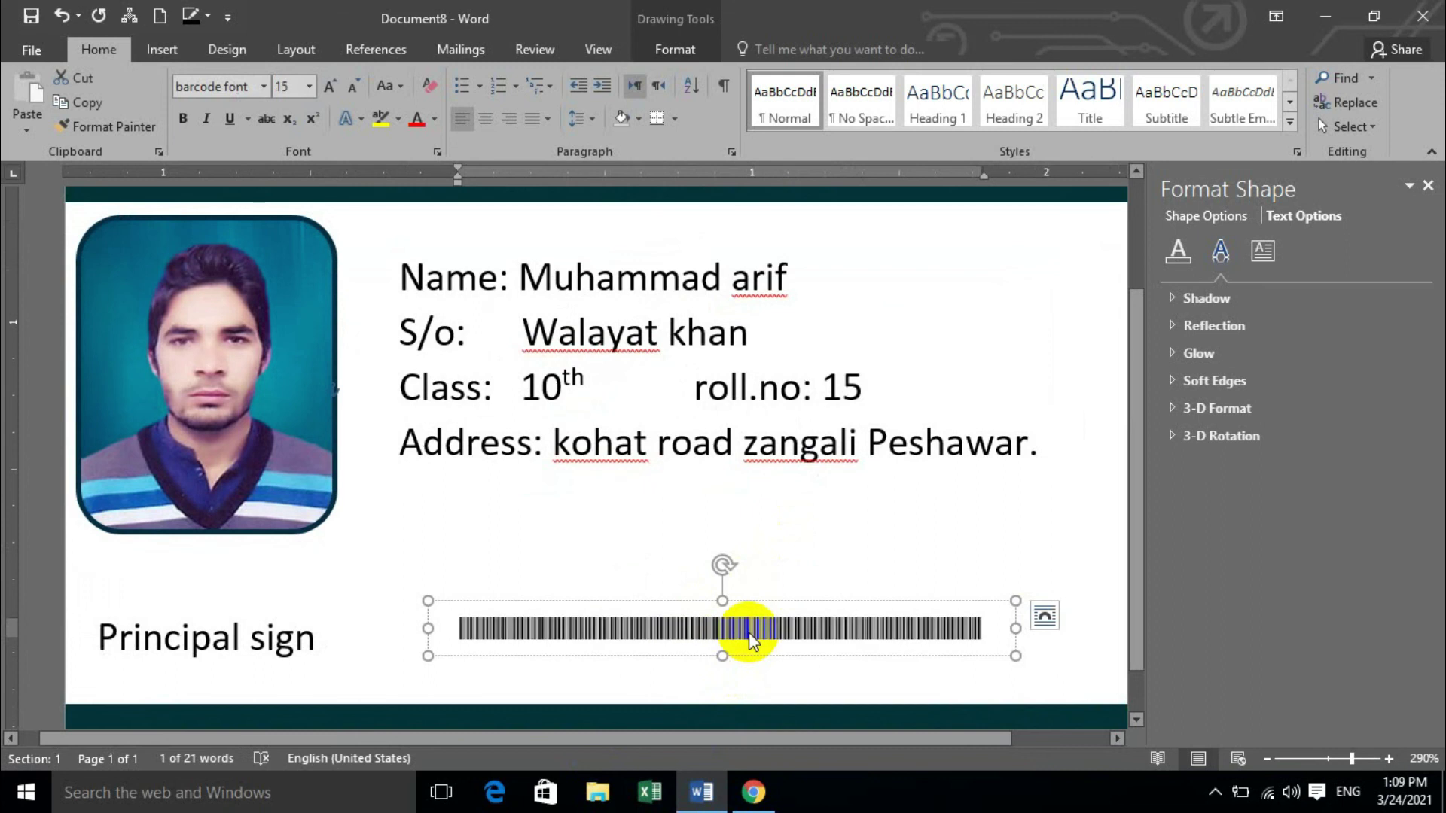
key("ctrl+bracketleft")
key("ctrl+bracketleft")
key("ctrl+bracketleft")
key("ctrl+bracketleft")
key("ctrl+bracketleft")
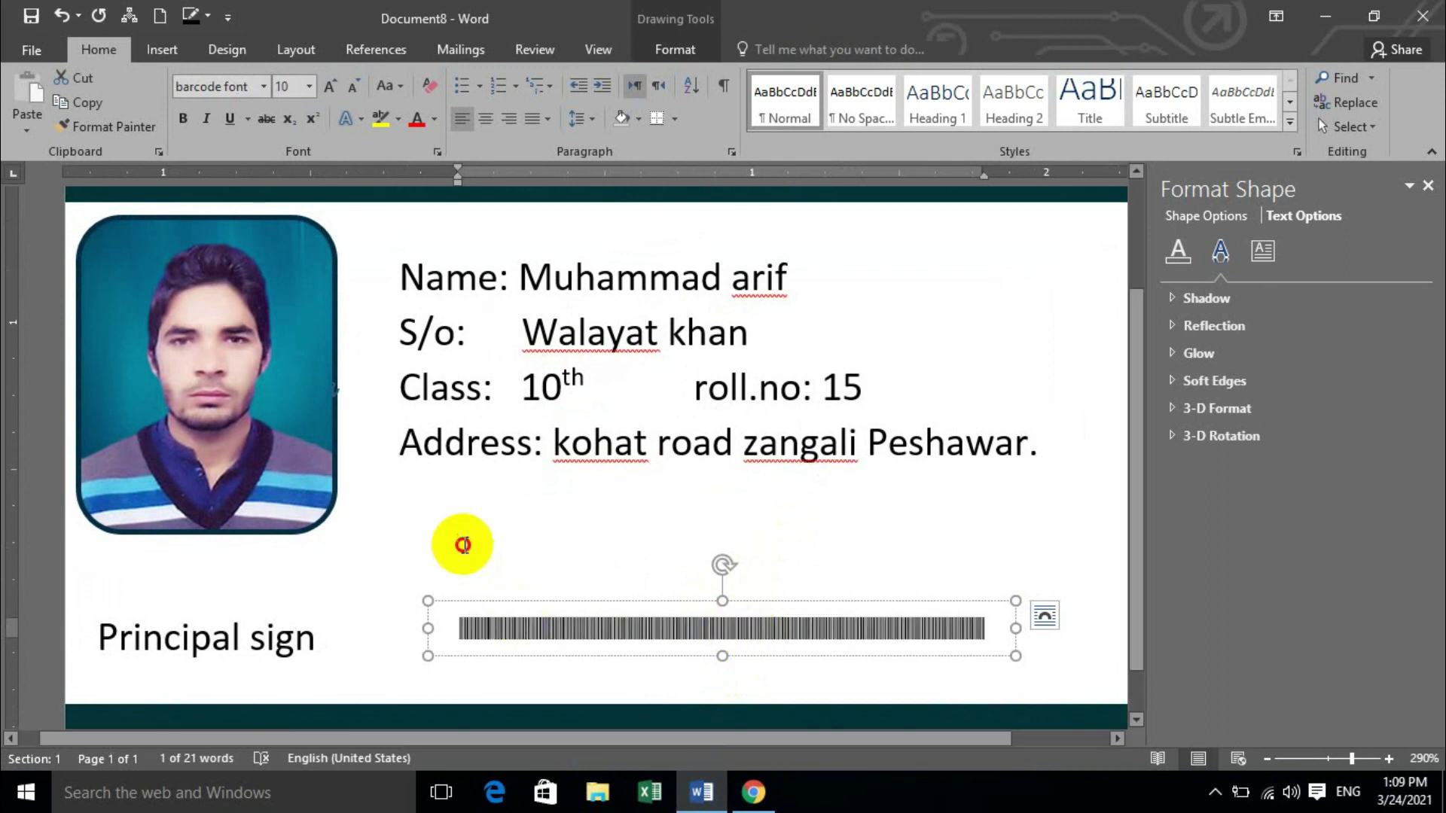
left_click(466, 536)
scroll(532, 490, "down", 8, "ctrl")
scroll(557, 501, "down", 2, "ctrl")
left_click(693, 516)
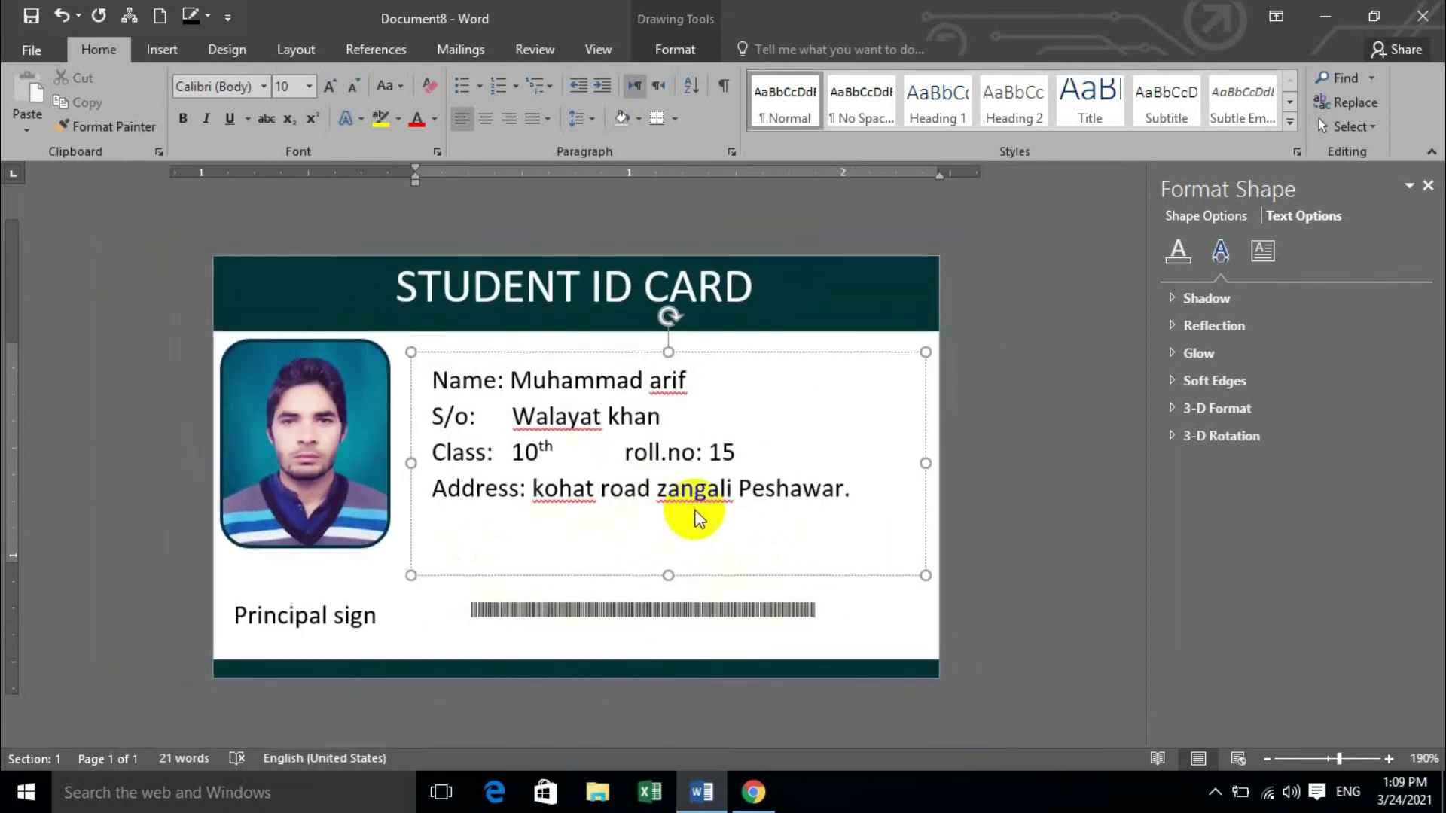
left_click(1046, 564)
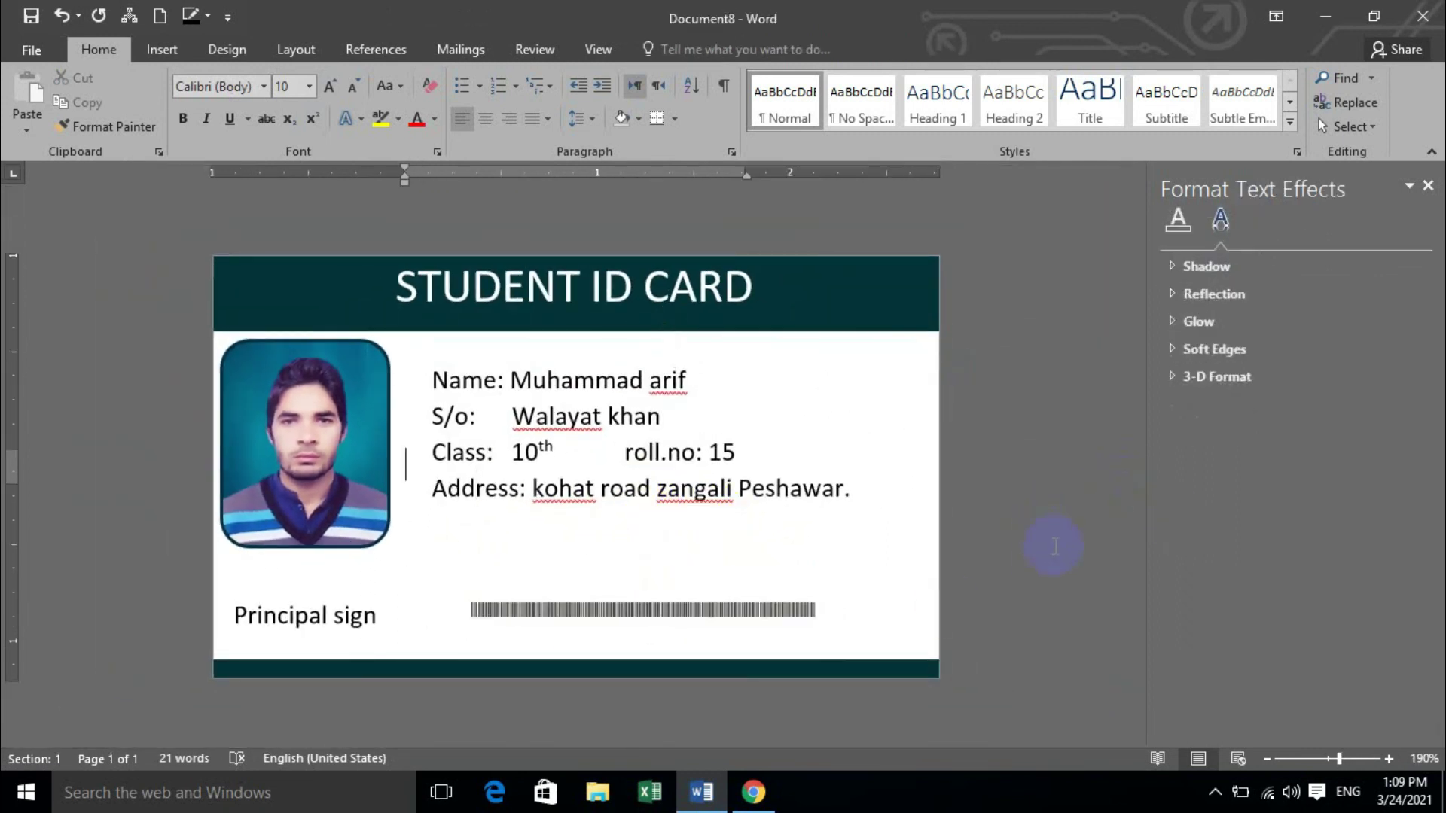
right_click(536, 418)
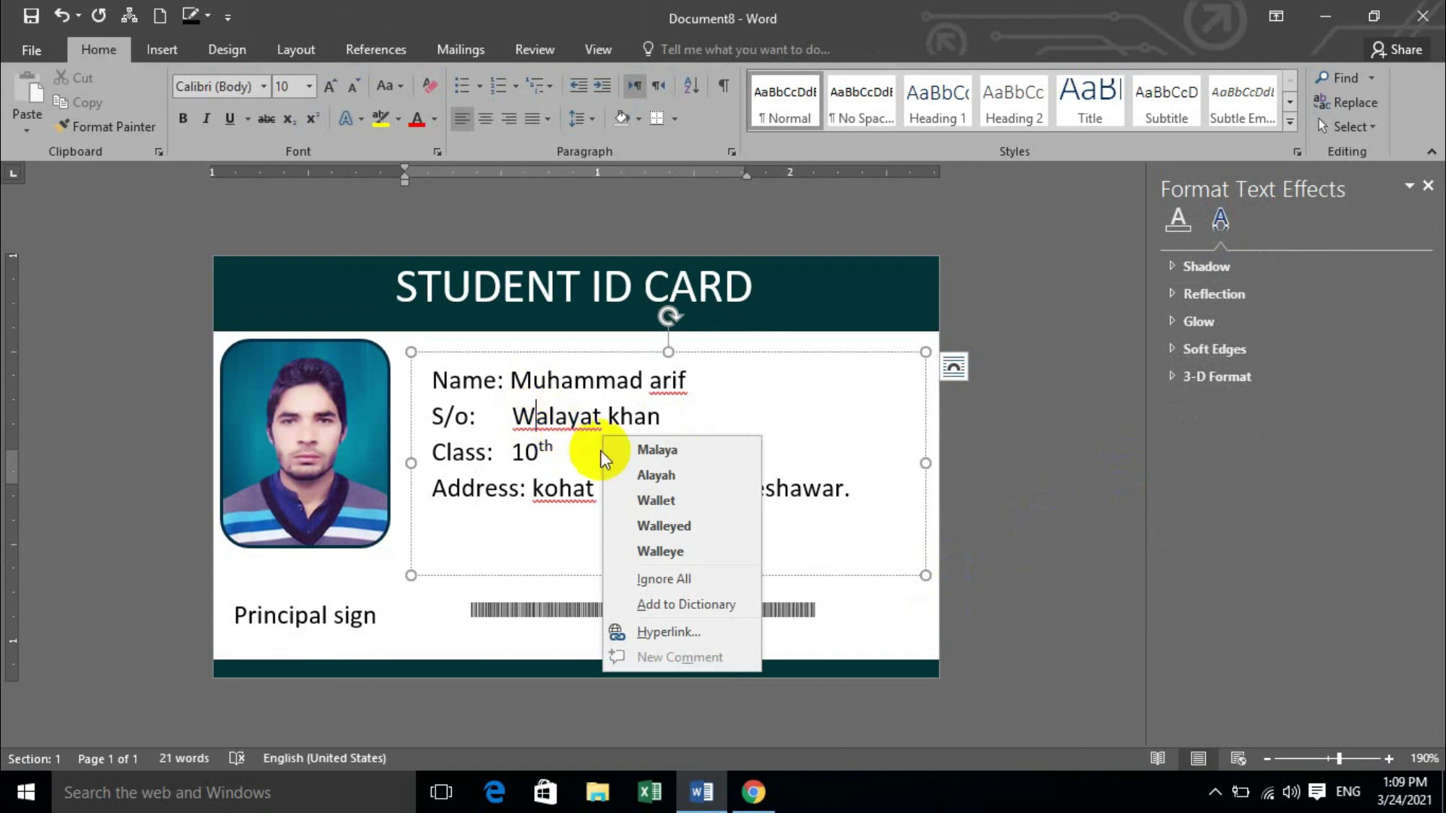
left_click(1084, 465)
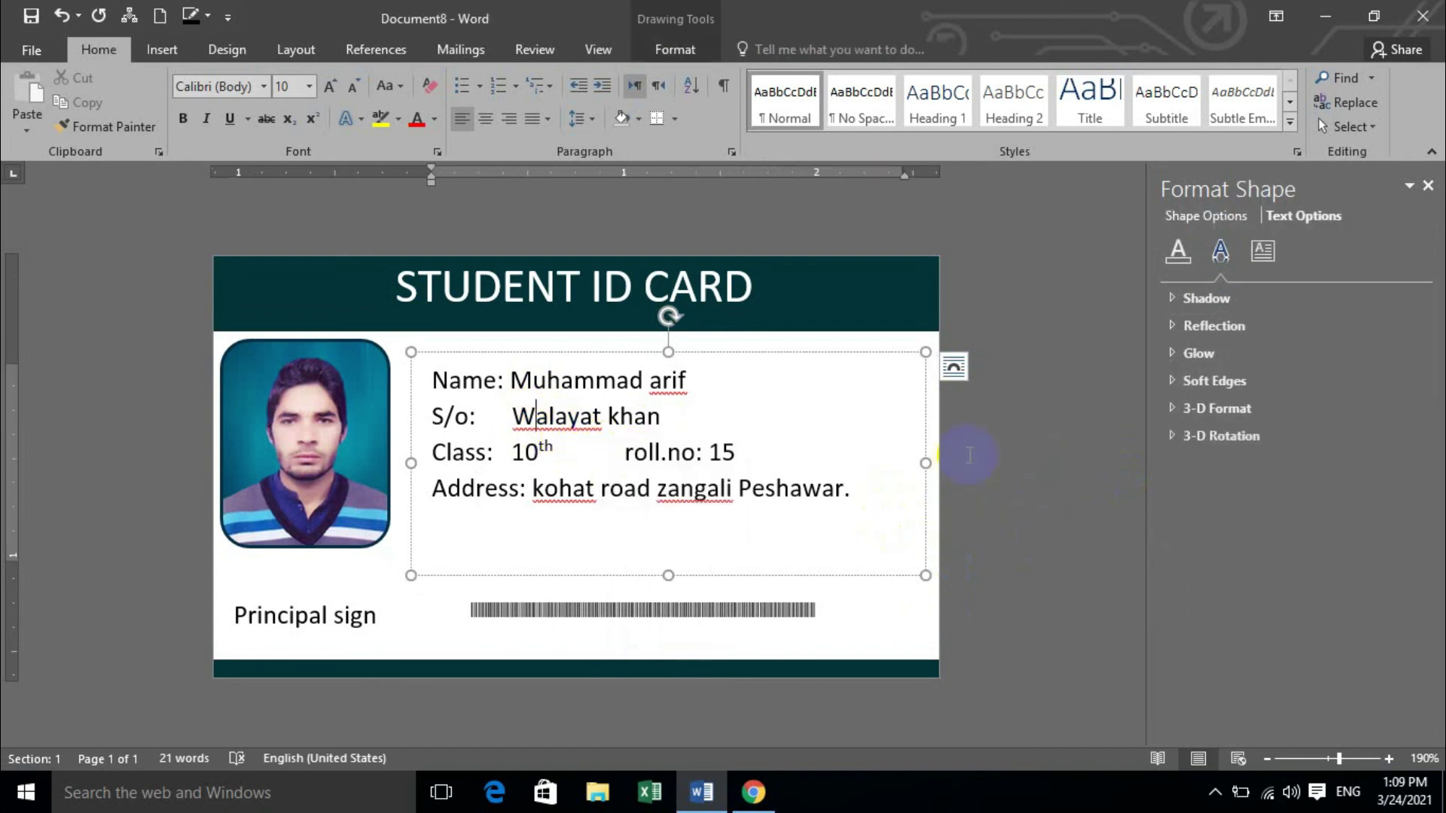
left_click(986, 443)
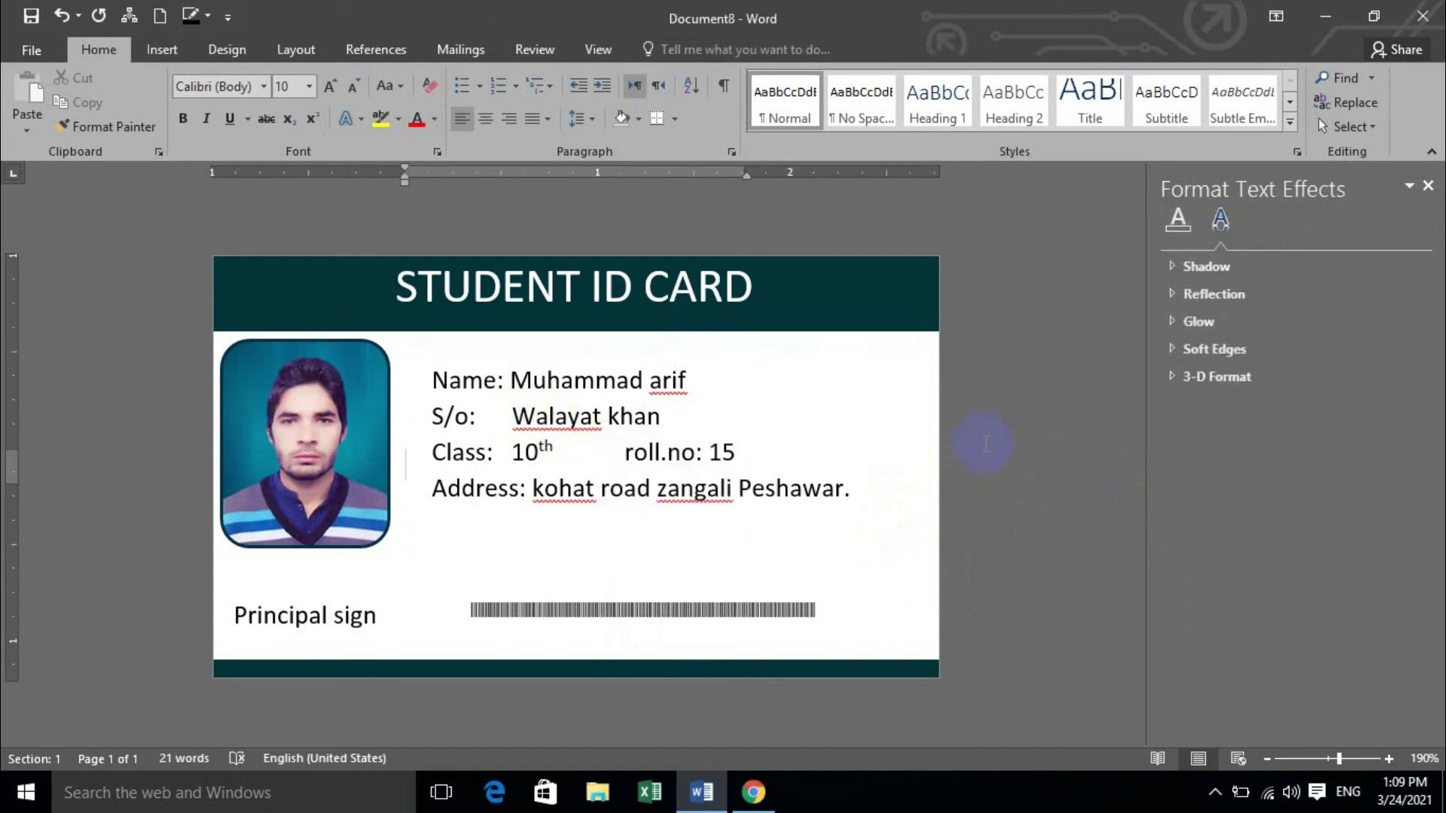